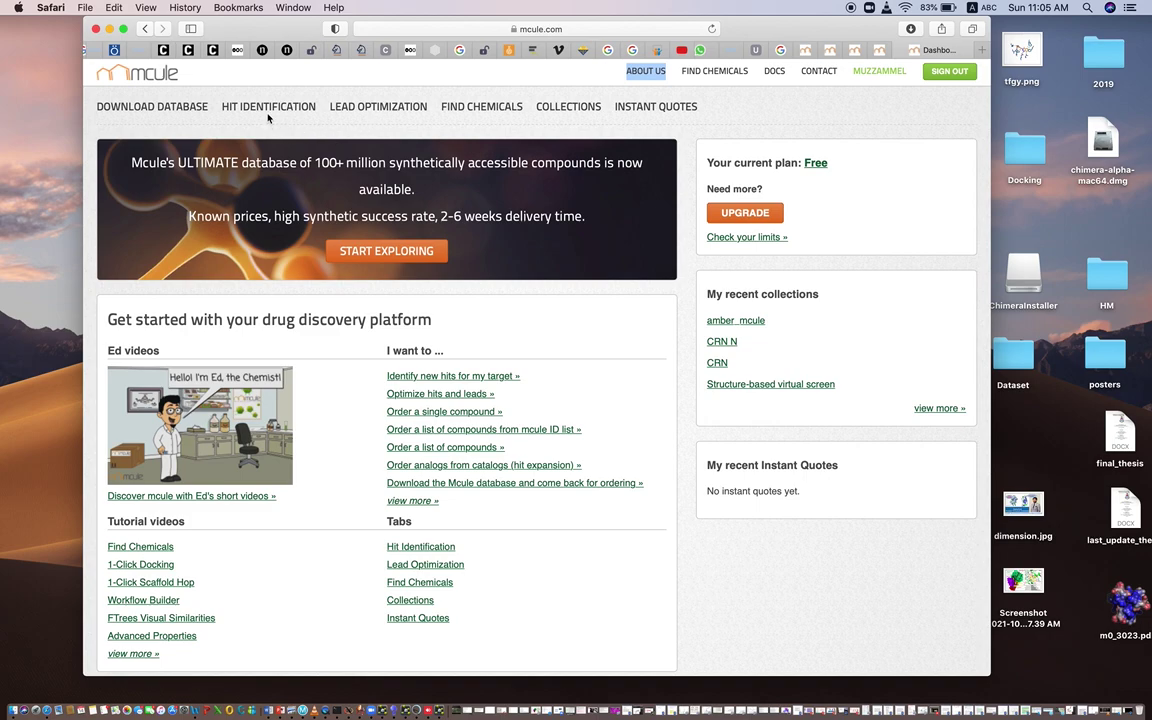
# Step: Open the workflow builder for a structure-based virtual screen under hit identification
pyautogui.moveTo(265, 108)
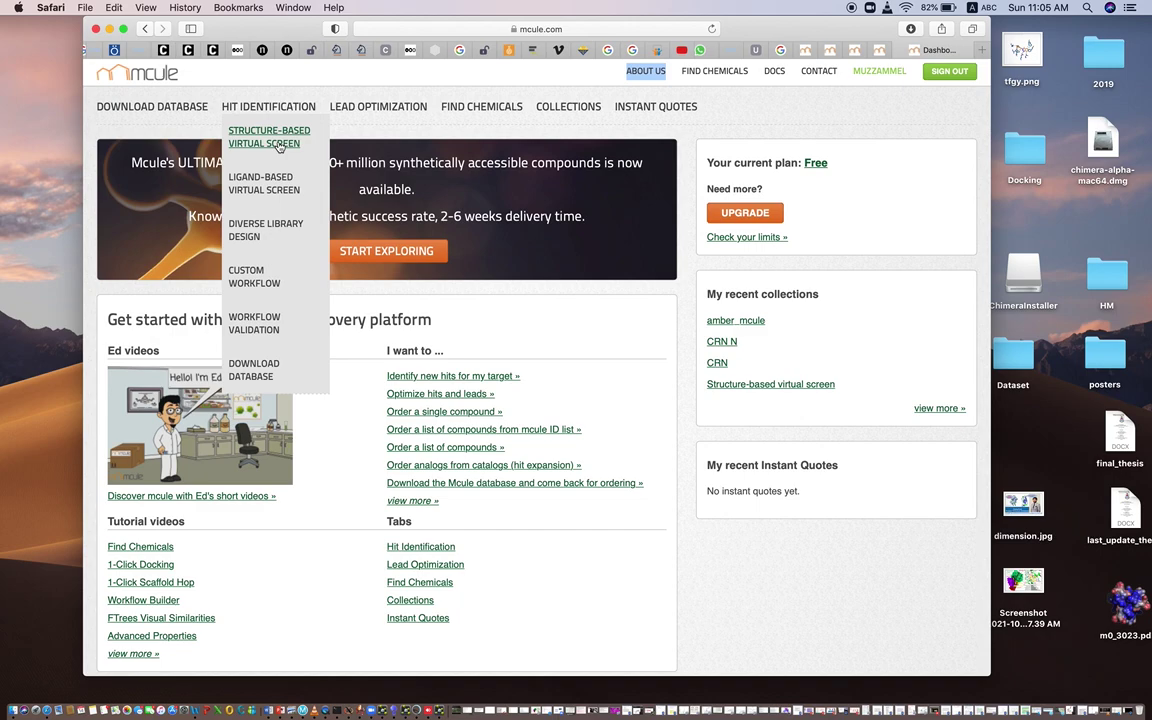
pyautogui.click(279, 146)
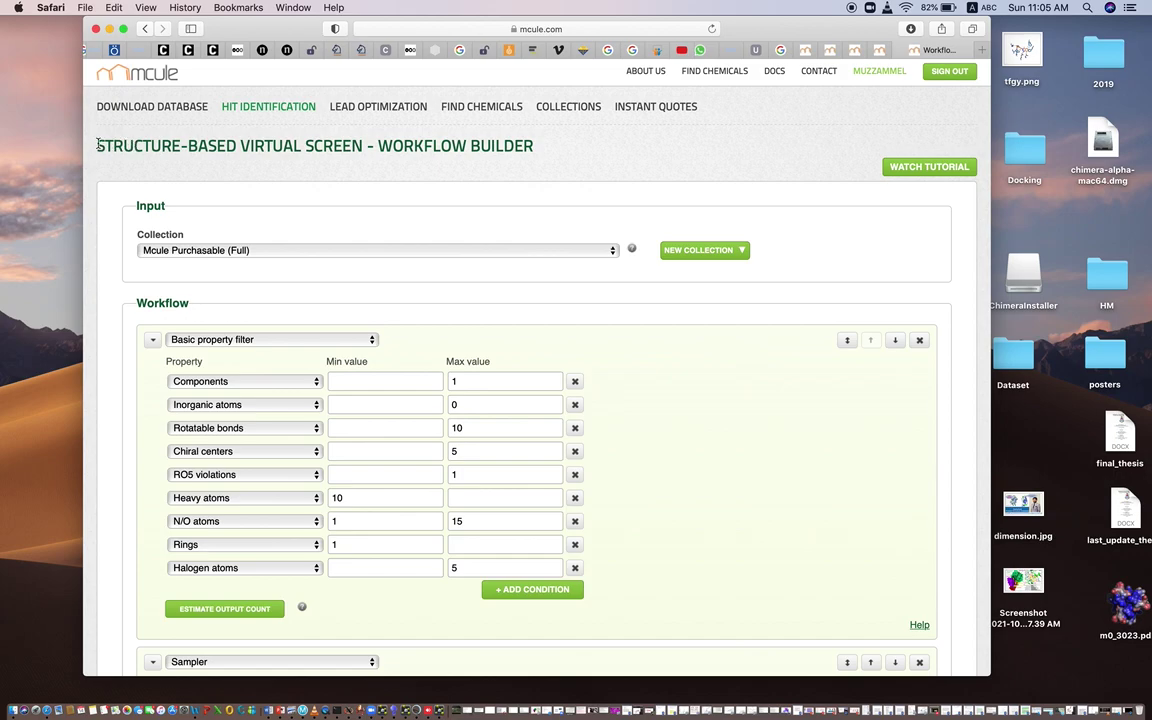
pyautogui.moveTo(97, 142); pyautogui.dragTo(546, 147)
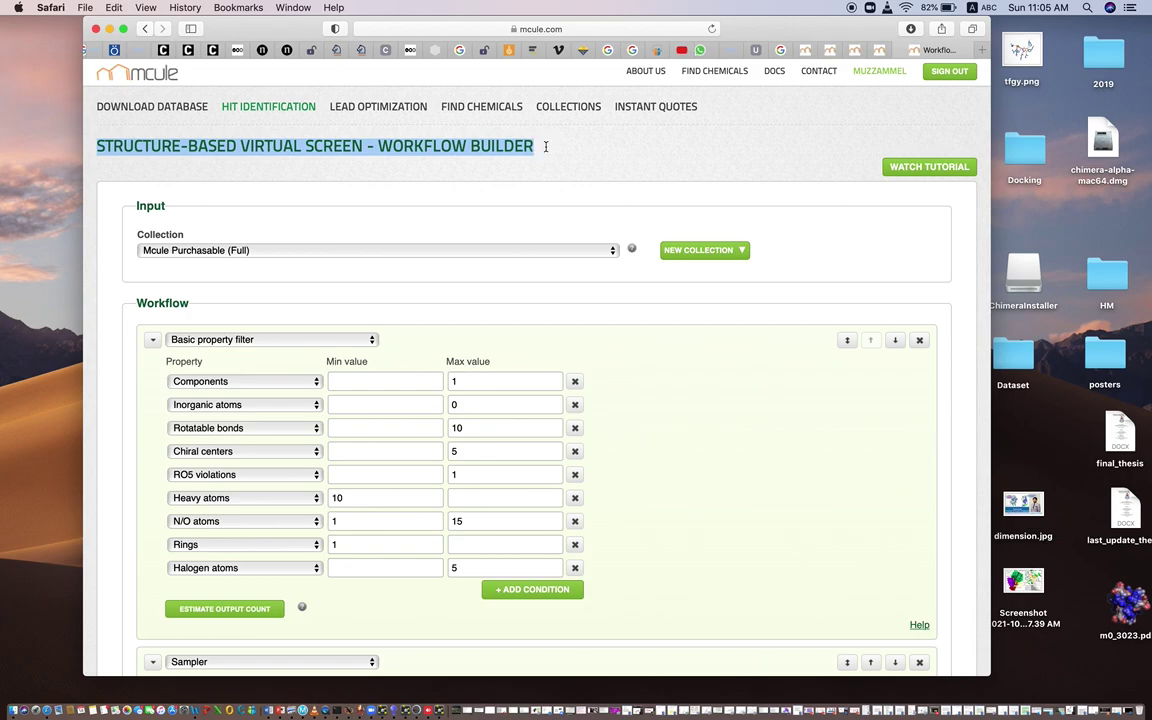
pyautogui.click(305, 258)
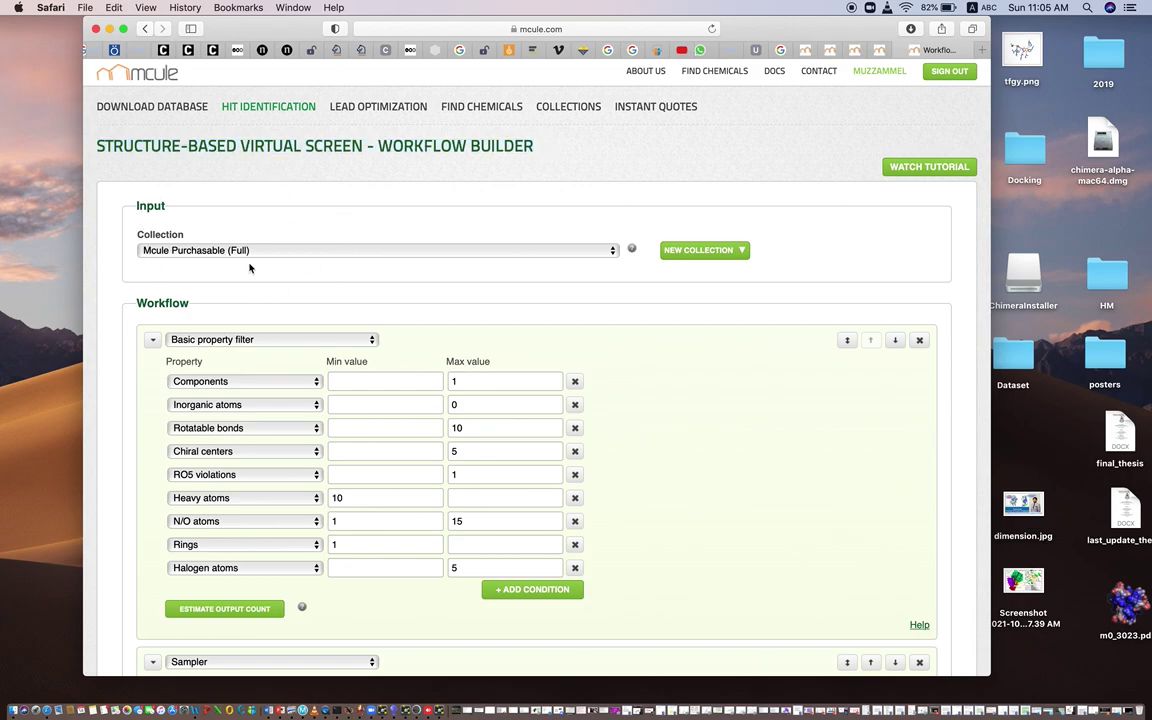
# Step: Browse the available input collections and choose Mcule Purchasable (Full) for the screen
pyautogui.click(284, 255)
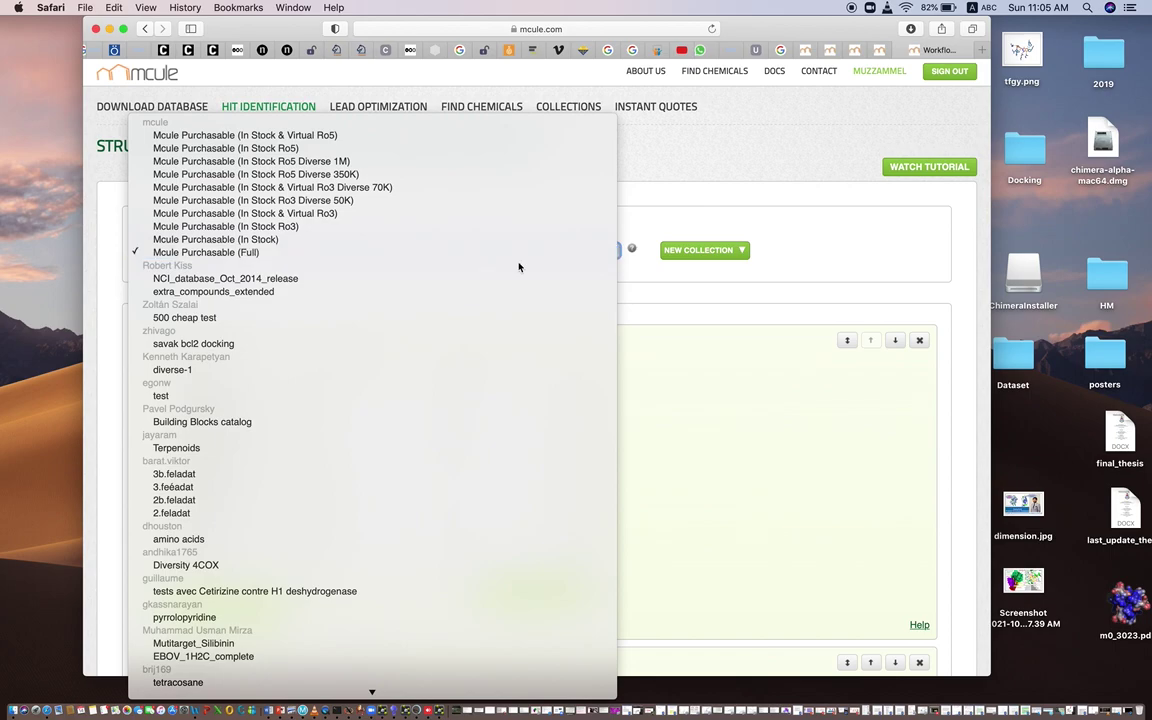
pyautogui.click(656, 272)
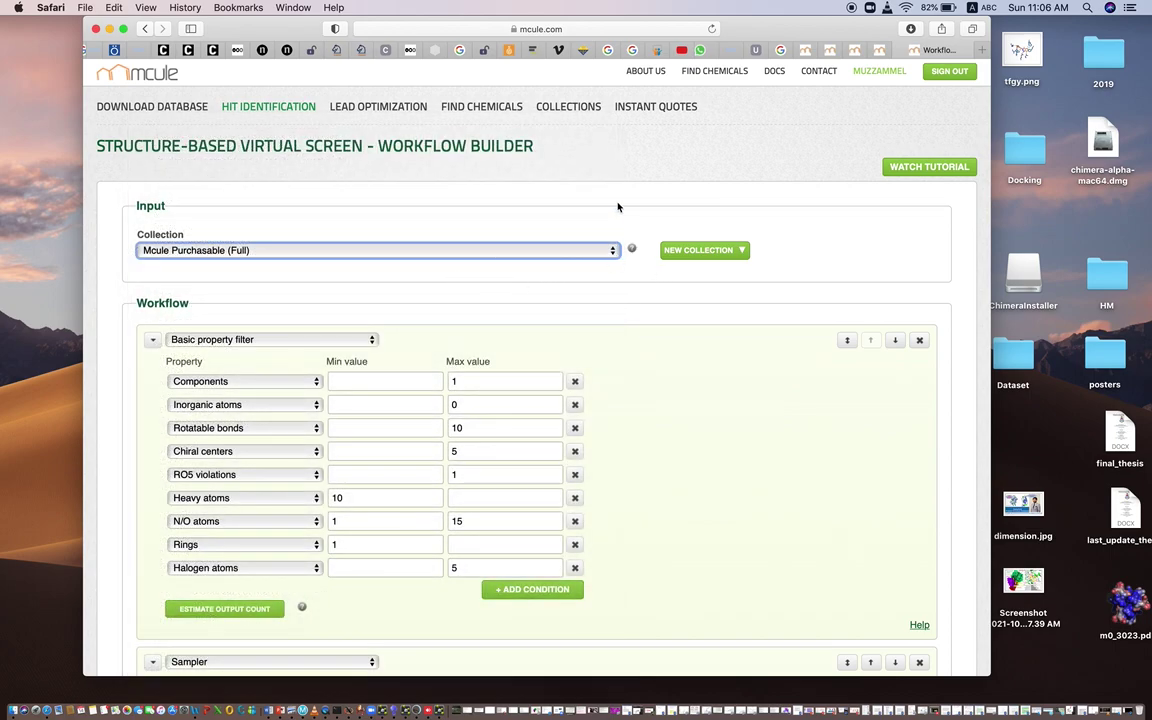
pyautogui.click(531, 252)
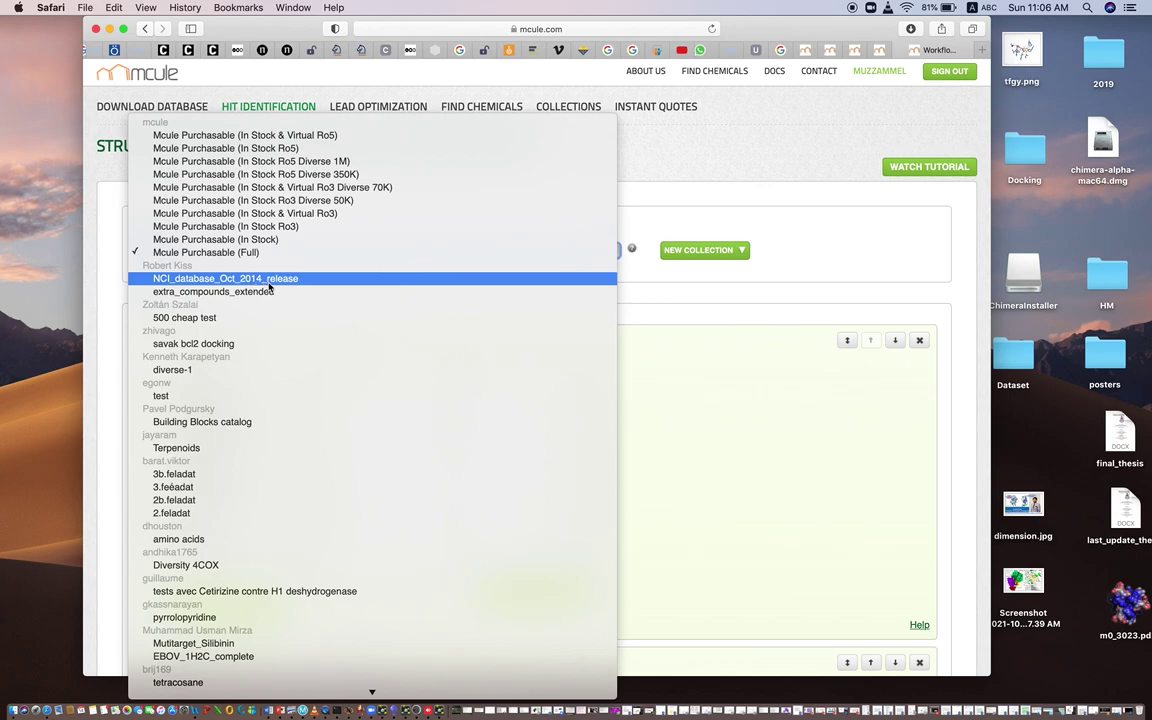
pyautogui.scroll(-5, 286, 436)
pyautogui.scroll(-20, 285, 436)
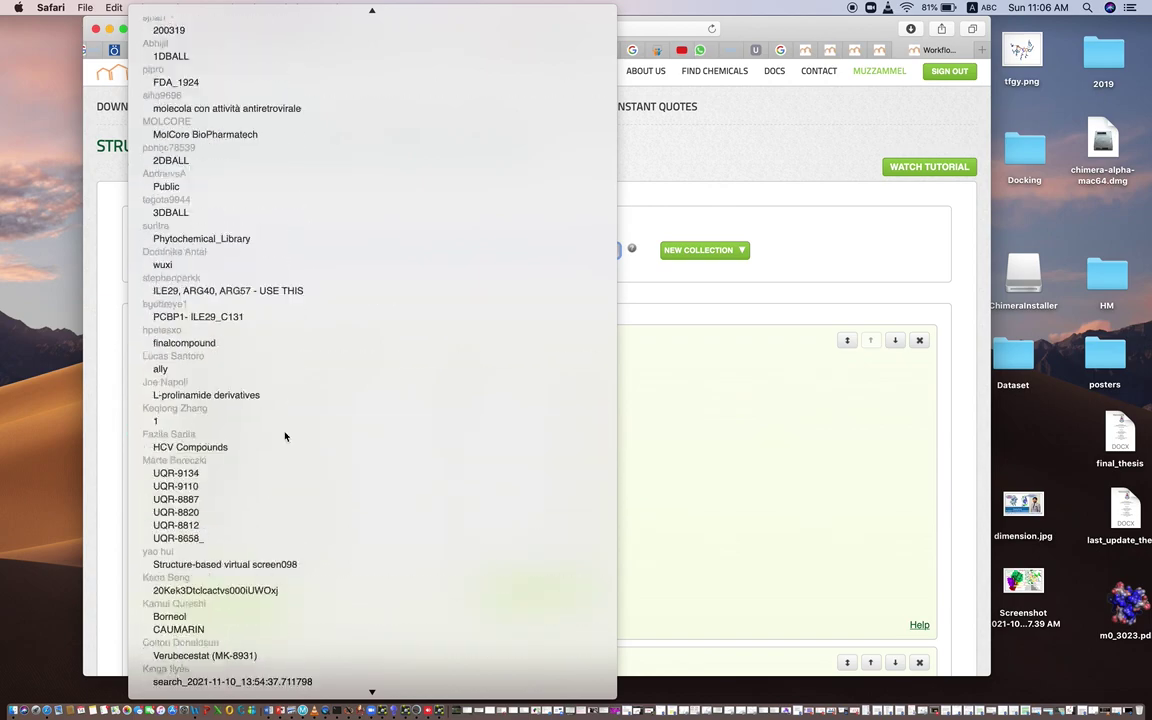
pyautogui.scroll(-3, 285, 436)
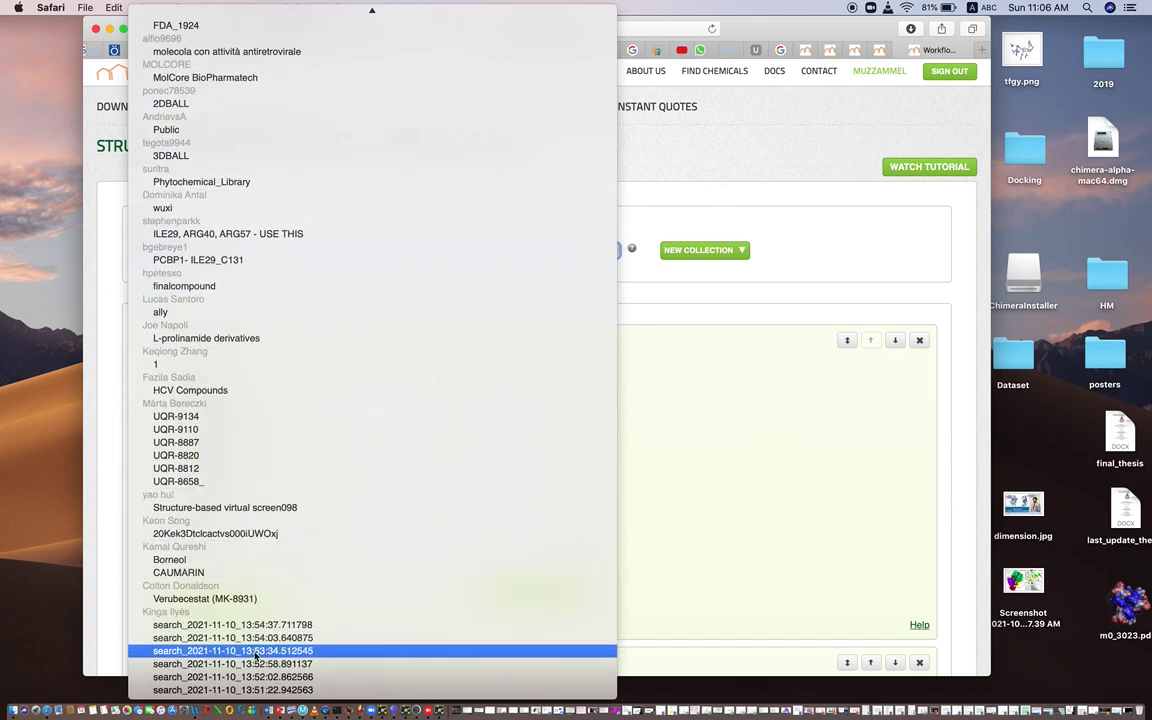
pyautogui.scroll(20, 284, 402)
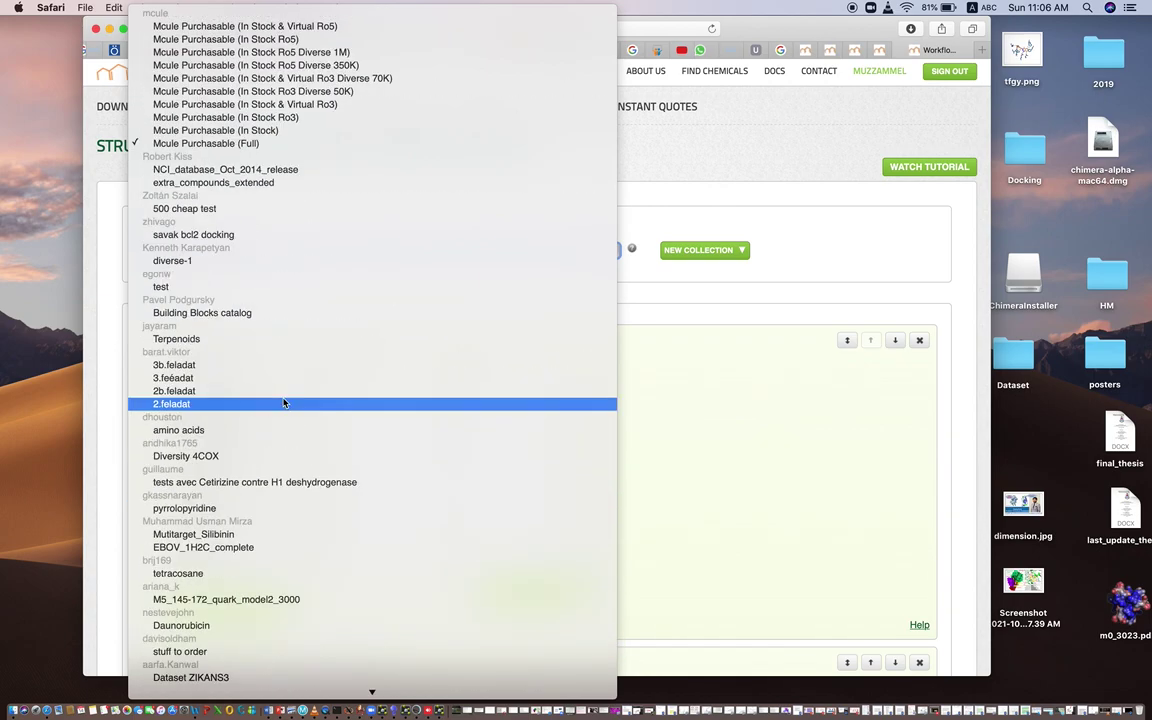
pyautogui.click(241, 144)
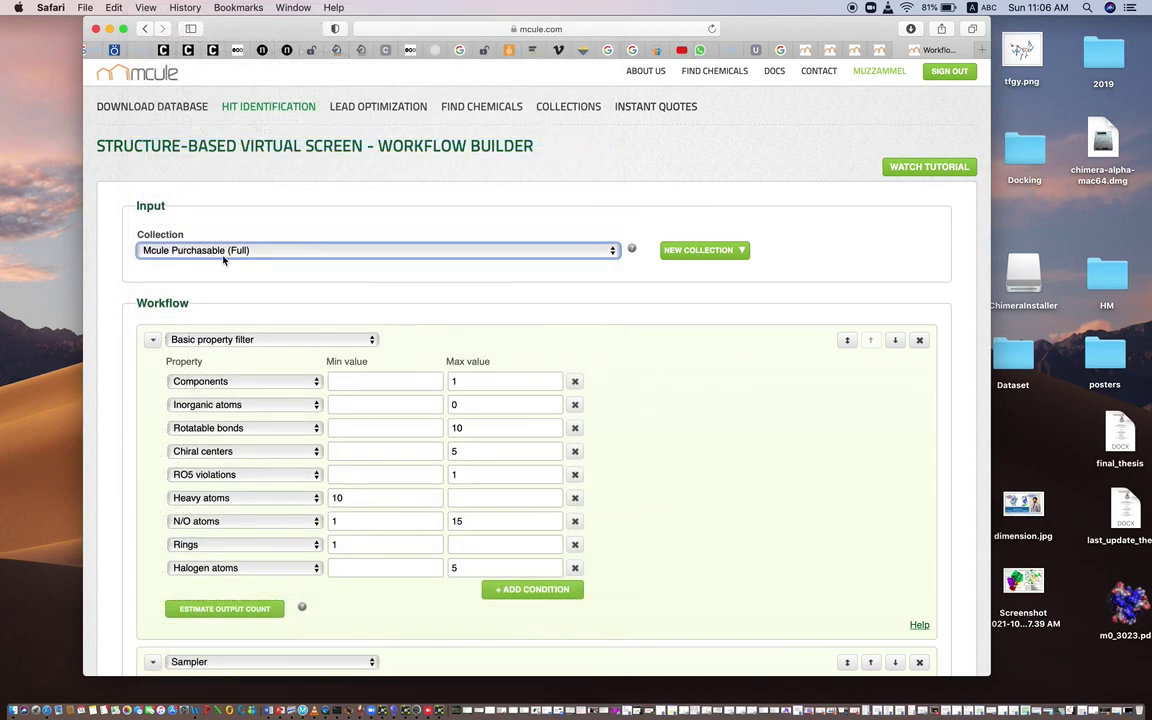
# Step: Review the options for creating or uploading a new input collection
pyautogui.click(742, 252)
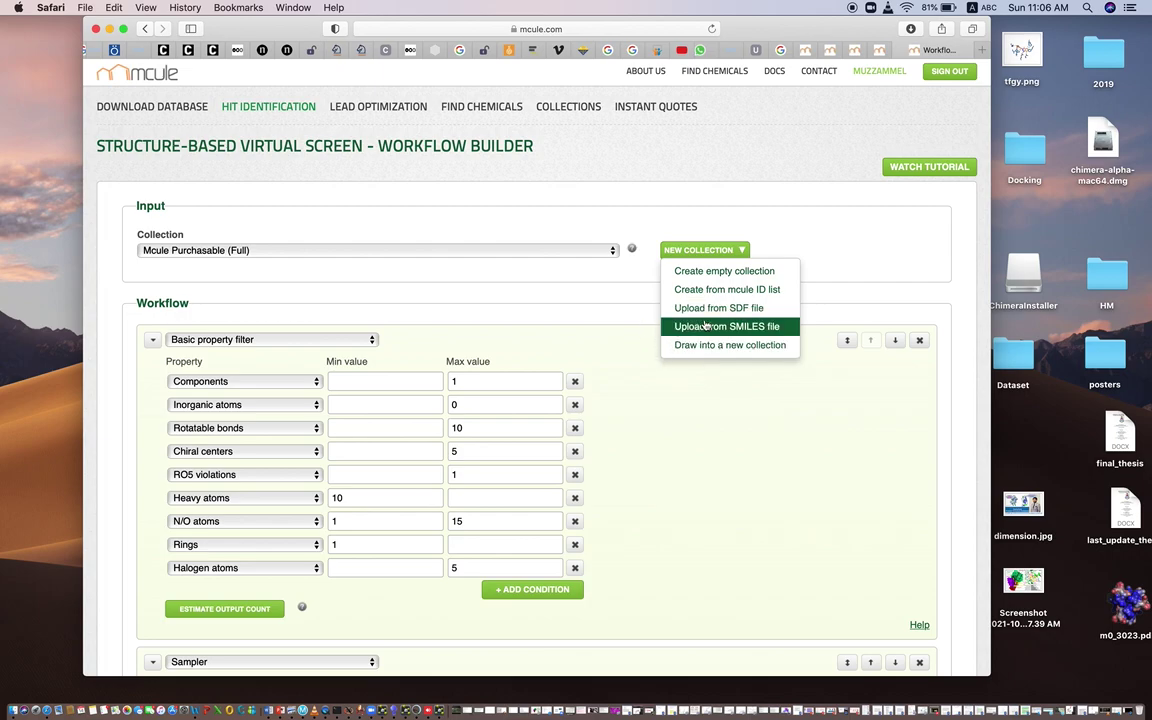
pyautogui.click(638, 289)
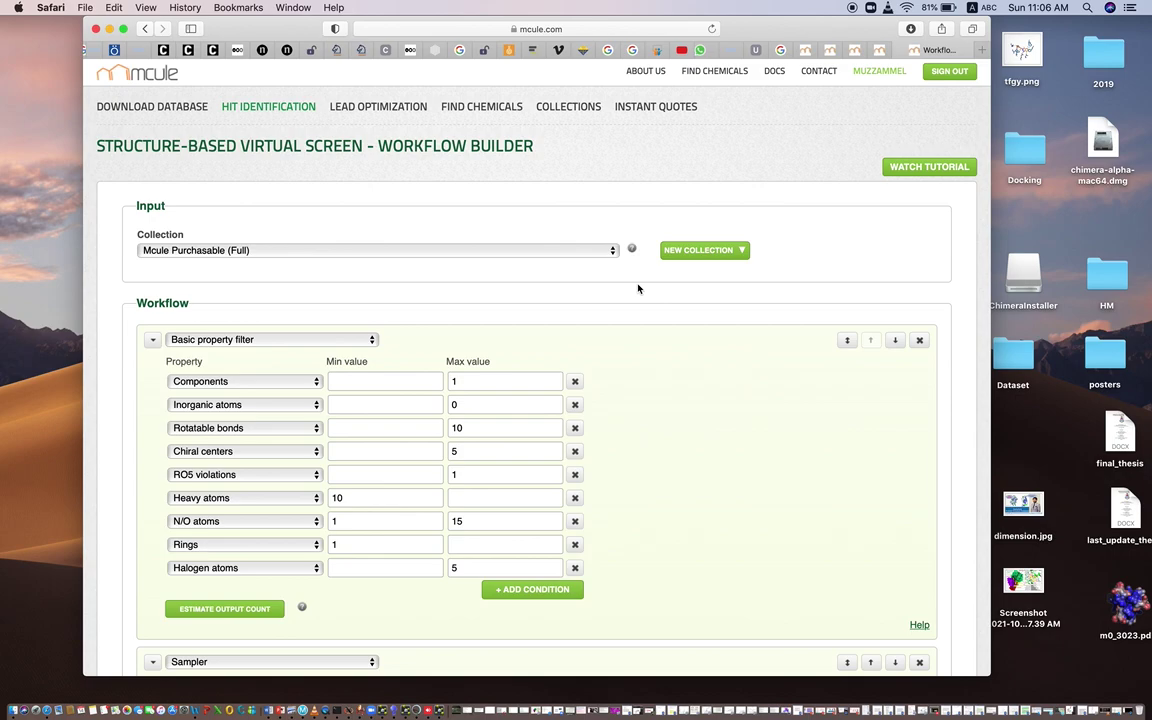
pyautogui.scroll(-5, 638, 289)
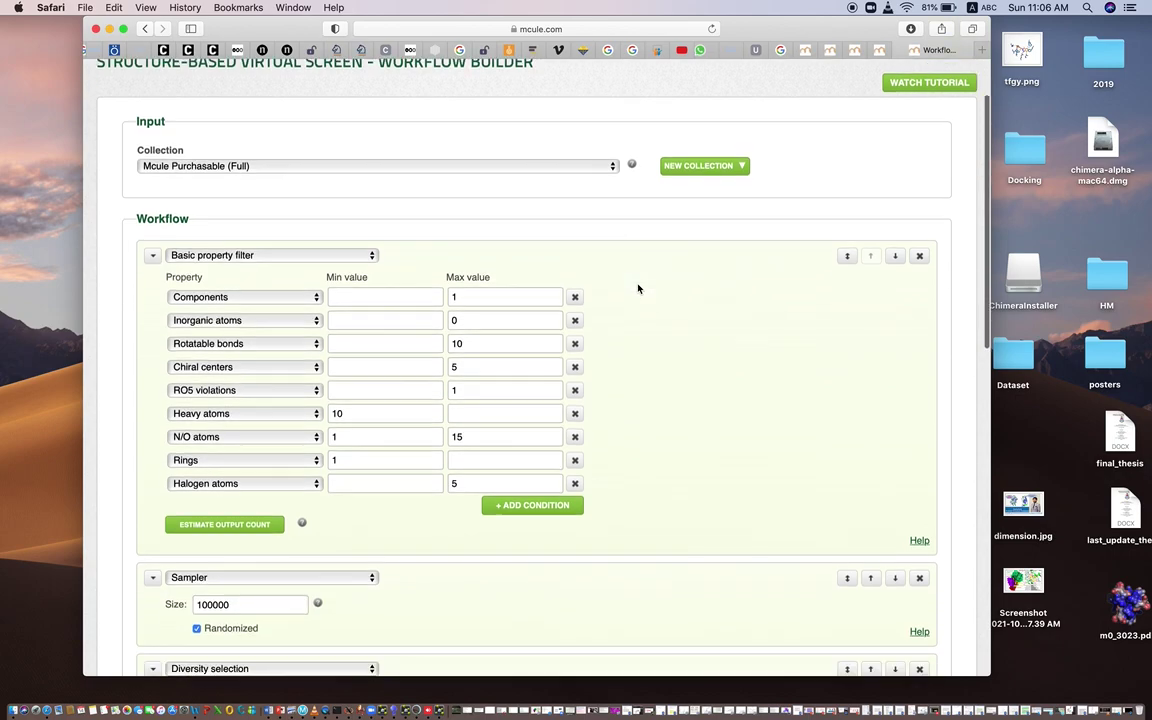
pyautogui.scroll(5, 638, 289)
pyautogui.scroll(-1, 638, 289)
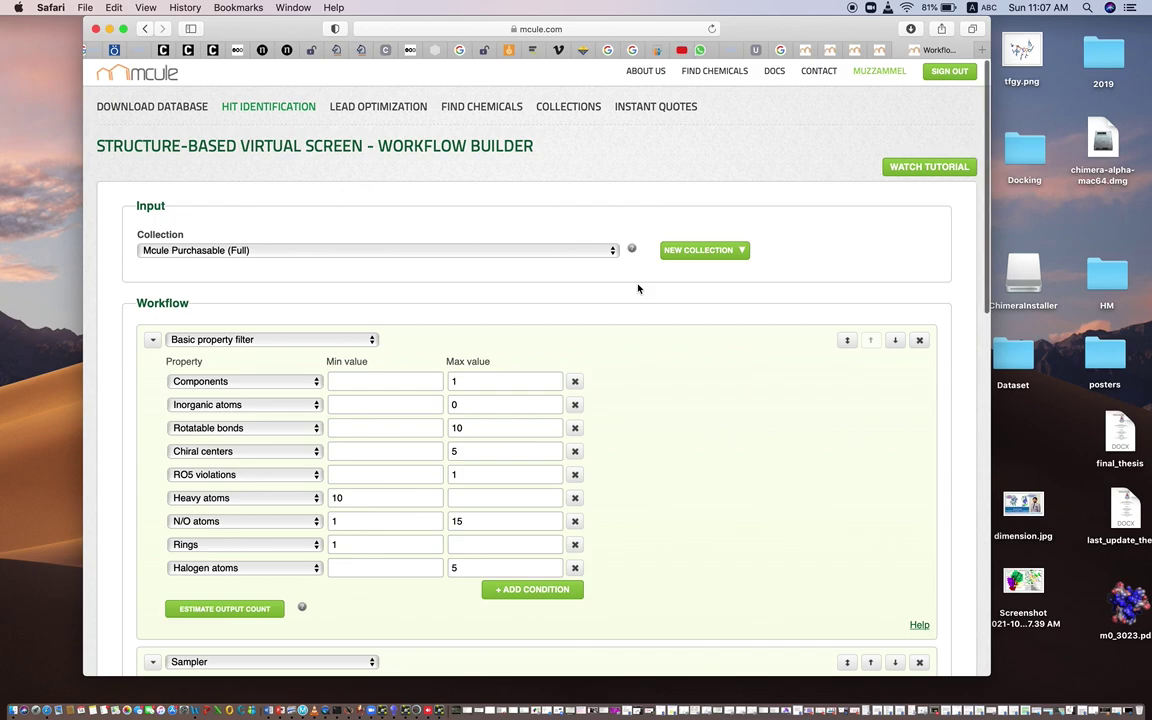
# Step: Examine the workflow step types available for the first step and the Inorganic atoms condition of the basic property filter
pyautogui.scroll(-2, 638, 289)
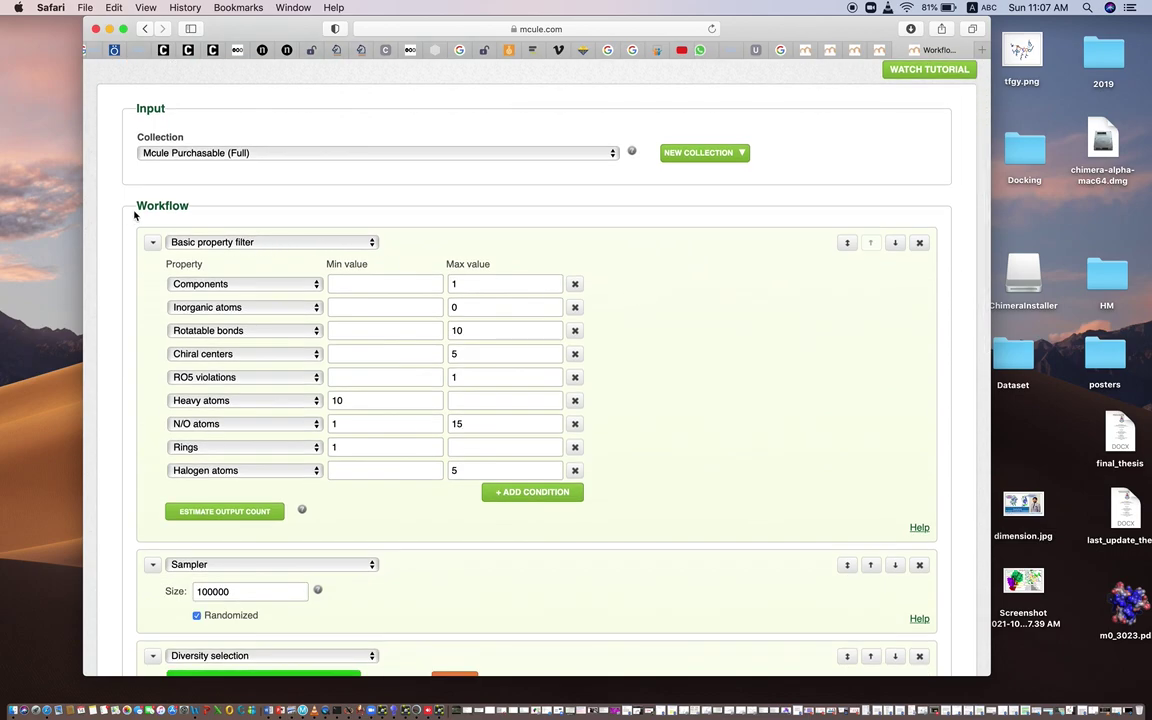
pyautogui.click(200, 245)
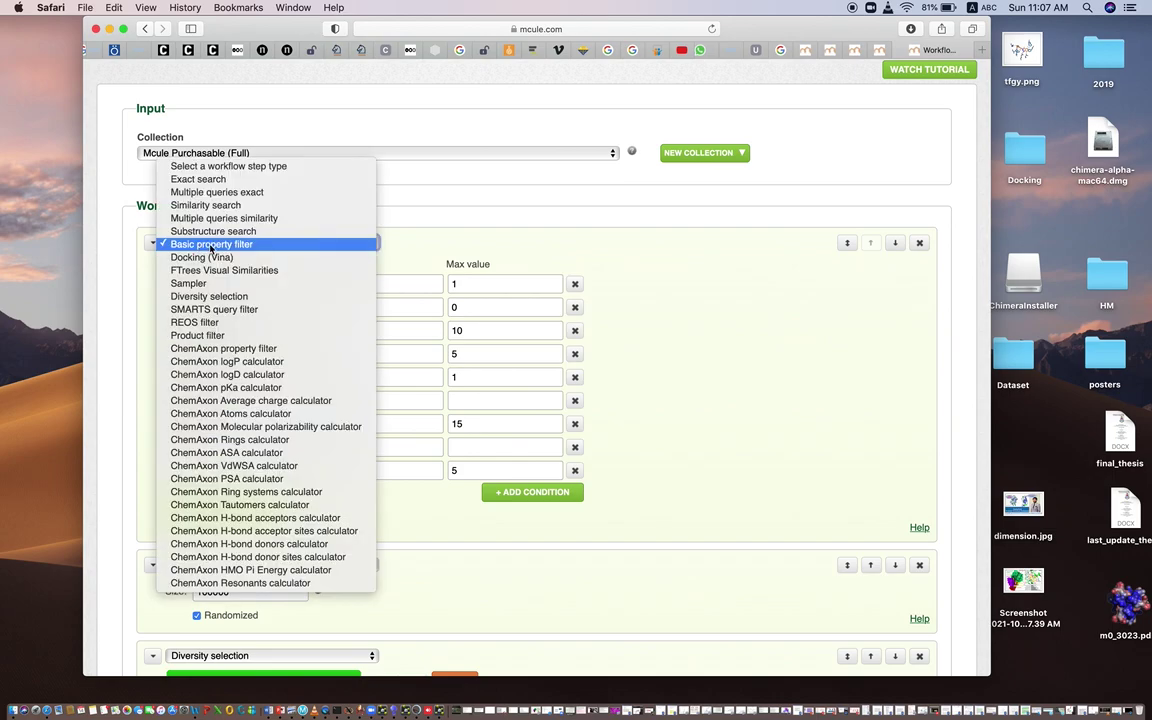
pyautogui.click(460, 243)
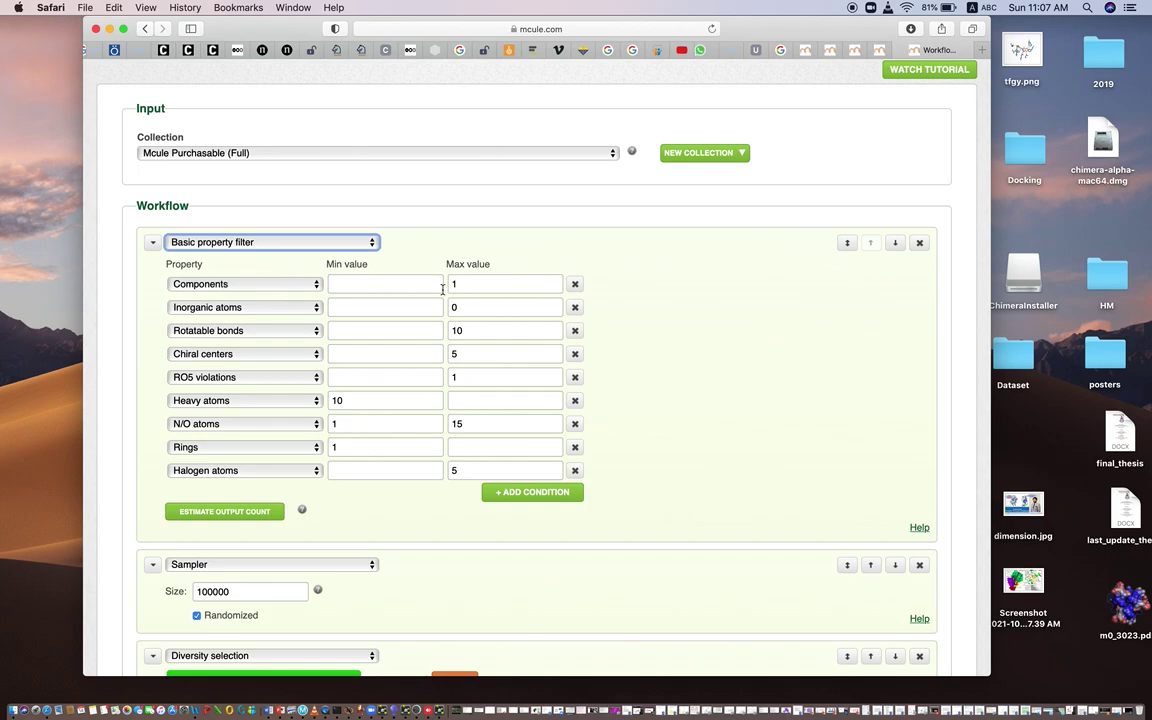
pyautogui.click(265, 310)
pyautogui.click(245, 307)
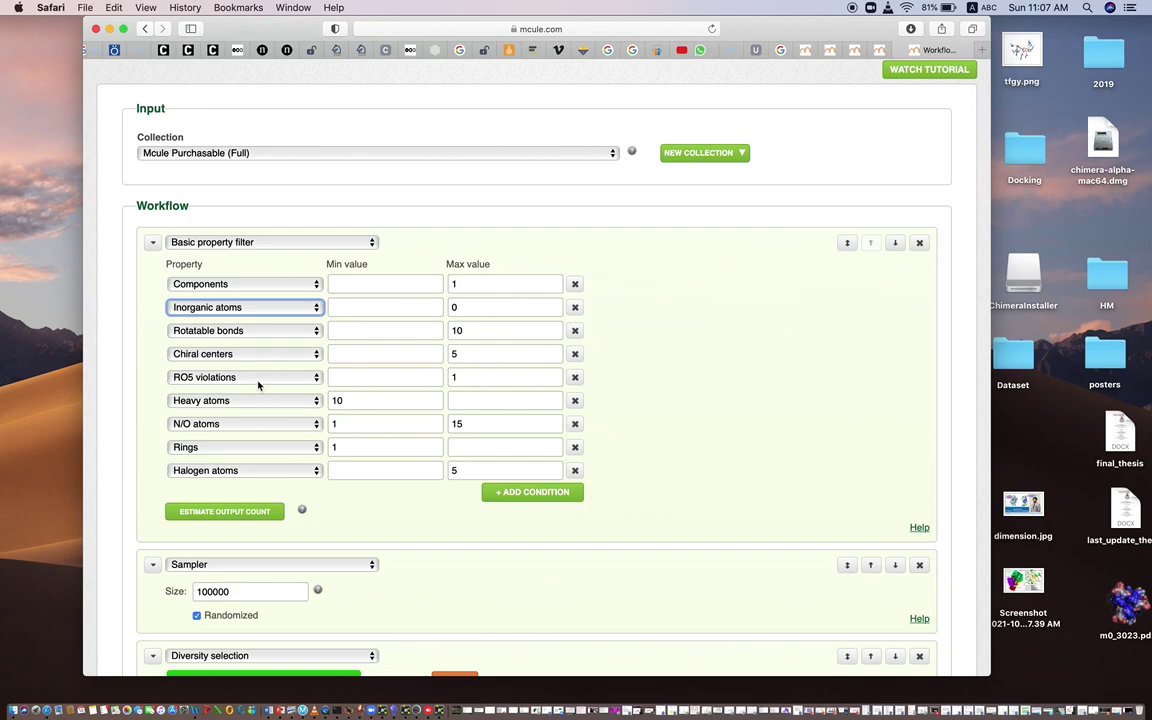
# Step: Try a maximum of 0 for RO5 violations in the basic property filter and restore it to 1
pyautogui.click(465, 377)
pyautogui.press('BackSpace')
pyautogui.write('0')
pyautogui.press('BackSpace')
pyautogui.write('1')
pyautogui.press('BackSpace')
pyautogui.write('0')
pyautogui.press('BackSpace')
pyautogui.write('1')
pyautogui.press('BackSpace')
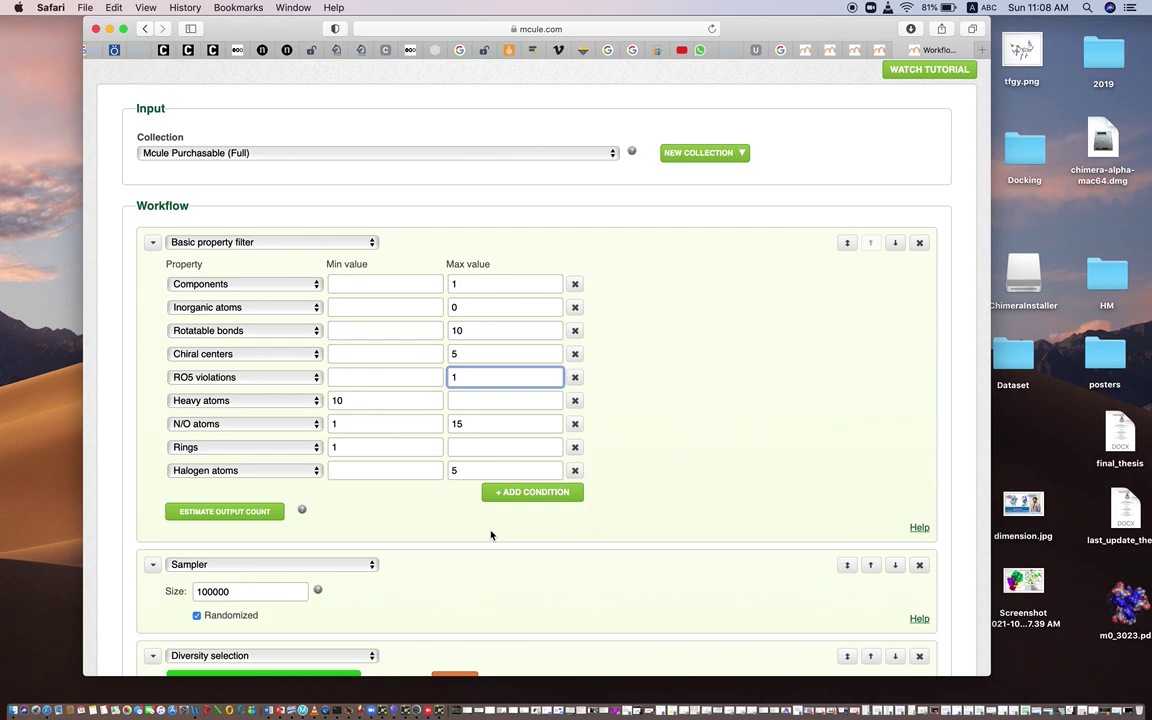
# Step: Examine the selectable properties for the Components, Inorganic atoms, Rotatable bonds and Chiral centers conditions
pyautogui.click(238, 285)
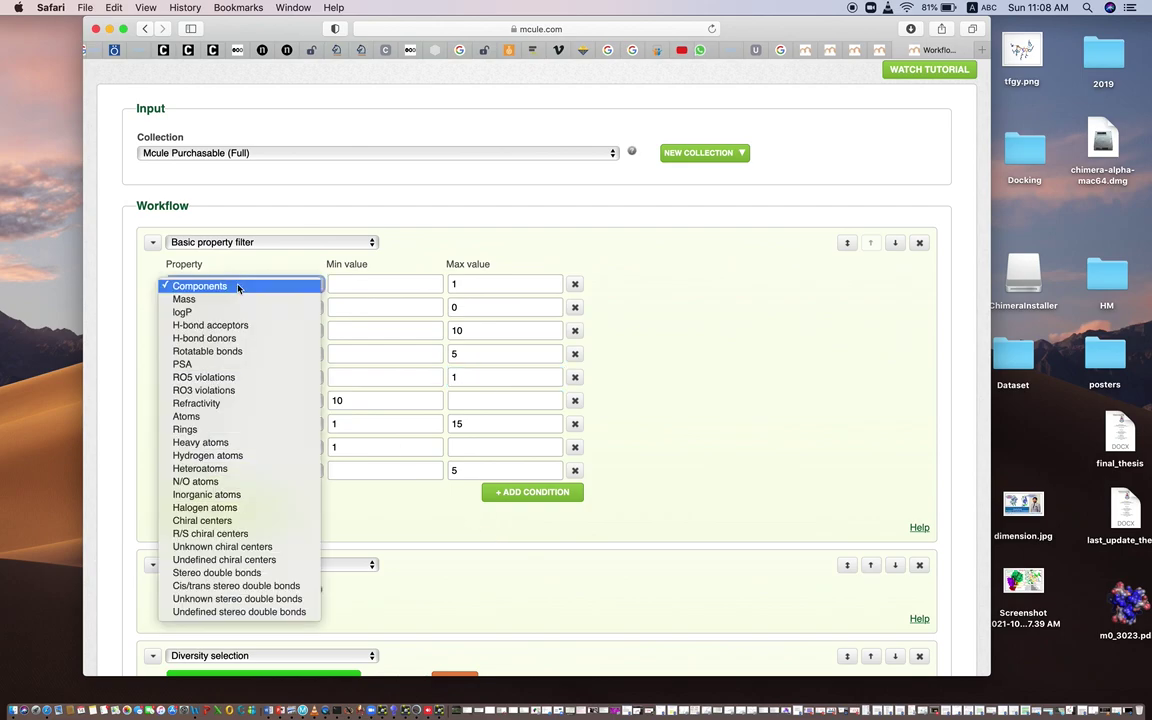
pyautogui.click(238, 286)
pyautogui.click(239, 289)
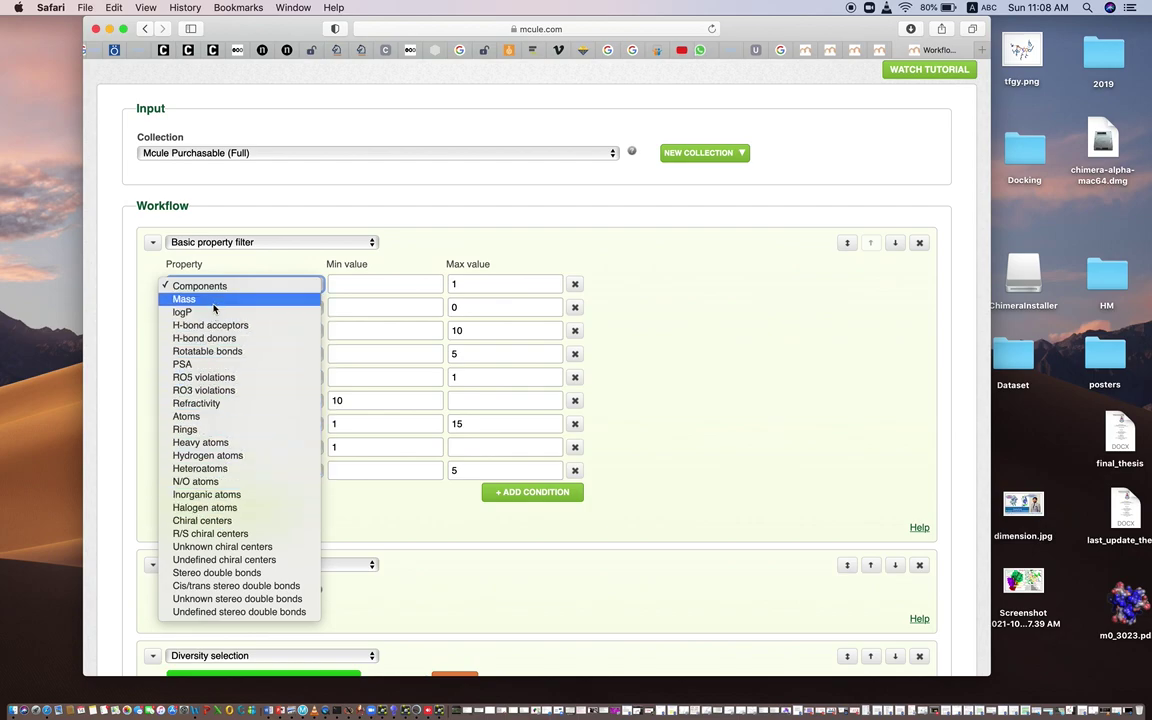
pyautogui.click(113, 380)
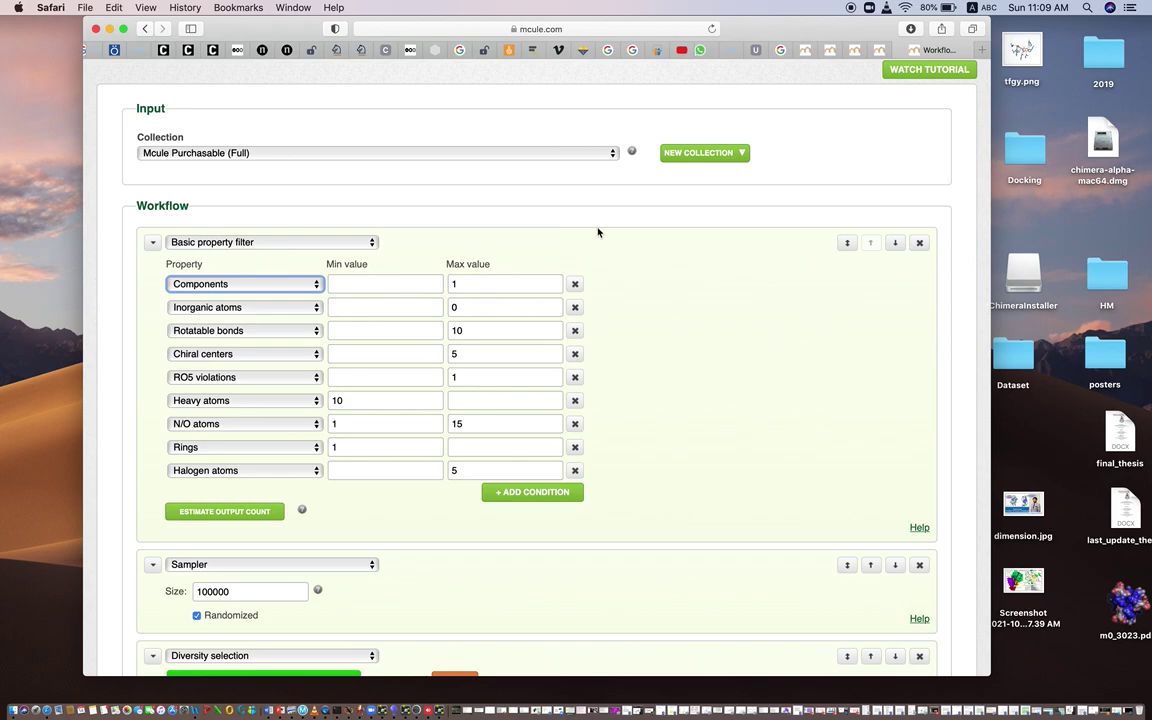
pyautogui.scroll(-3, 668, 464)
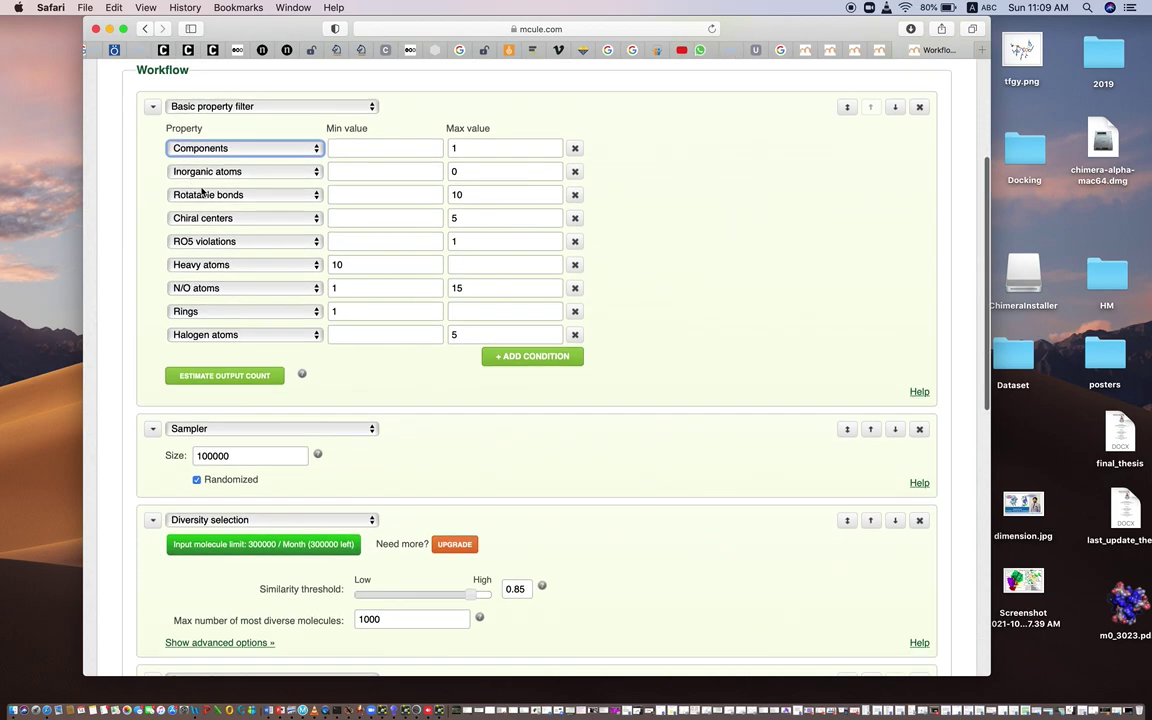
pyautogui.click(256, 177)
pyautogui.click(256, 175)
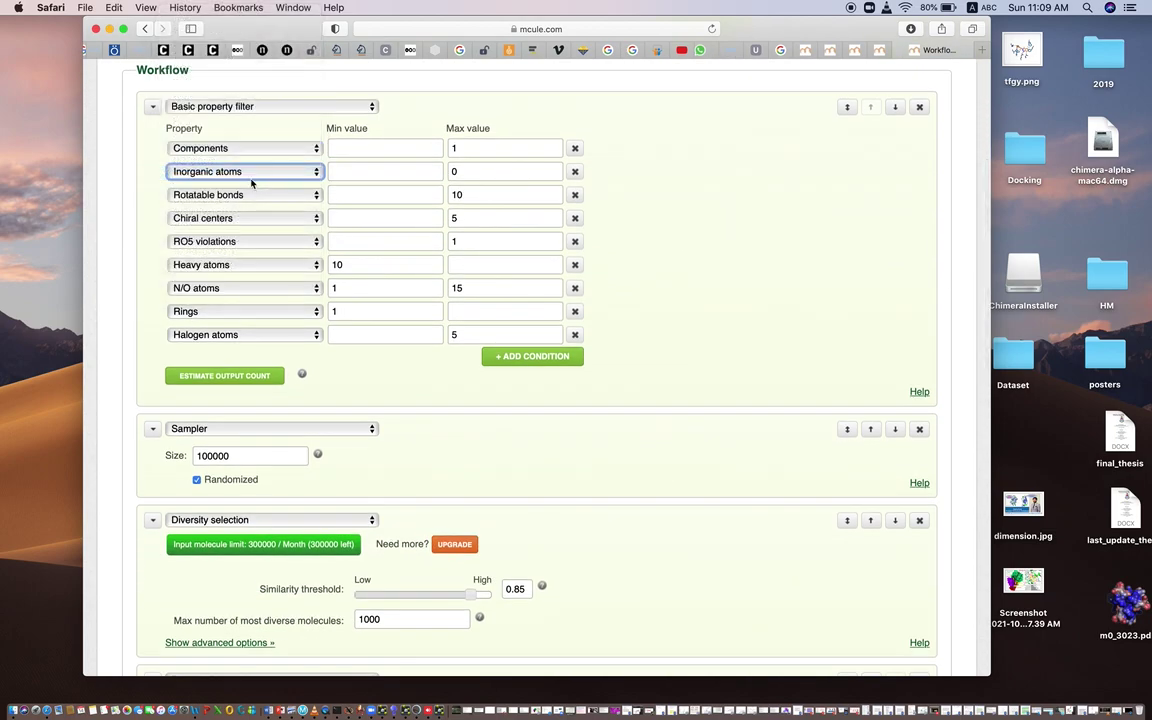
pyautogui.click(242, 196)
pyautogui.click(242, 196)
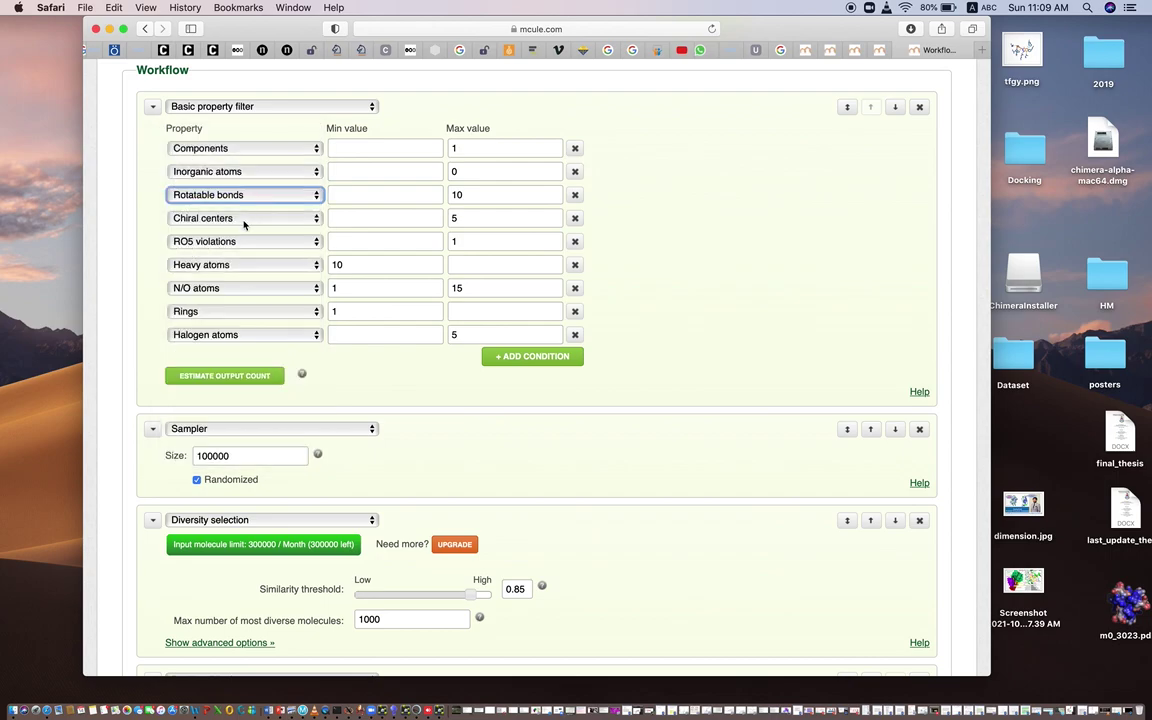
pyautogui.click(242, 222)
pyautogui.click(242, 222)
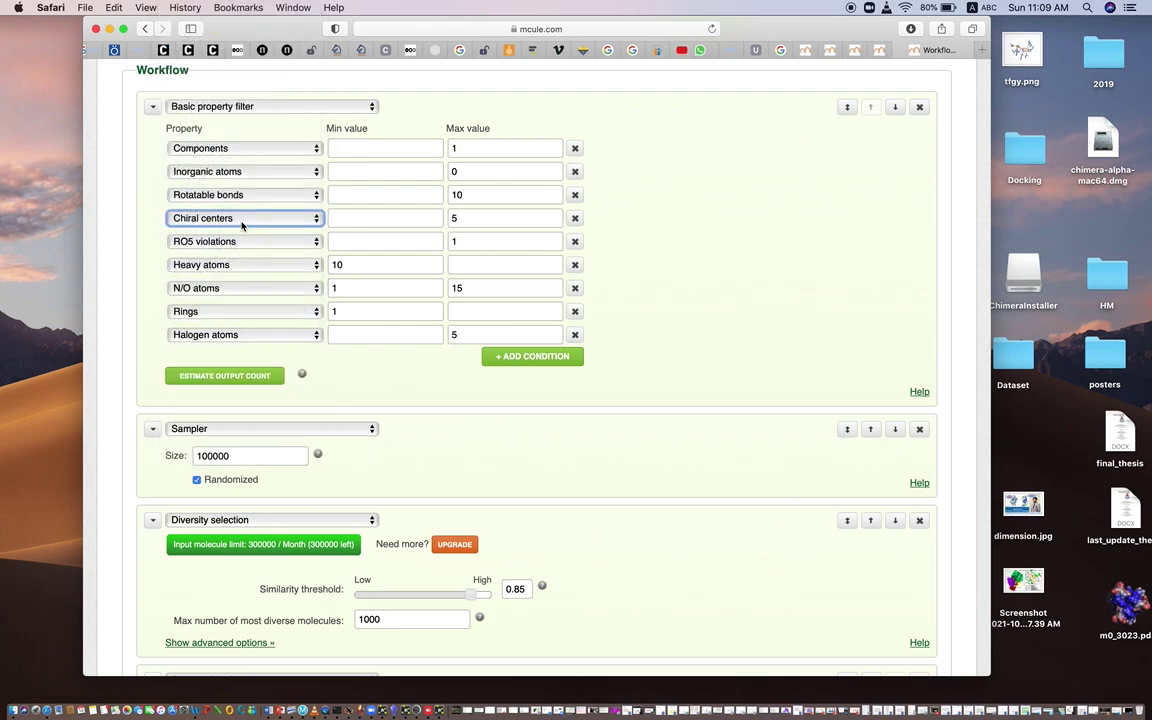
pyautogui.scroll(3, 422, 360)
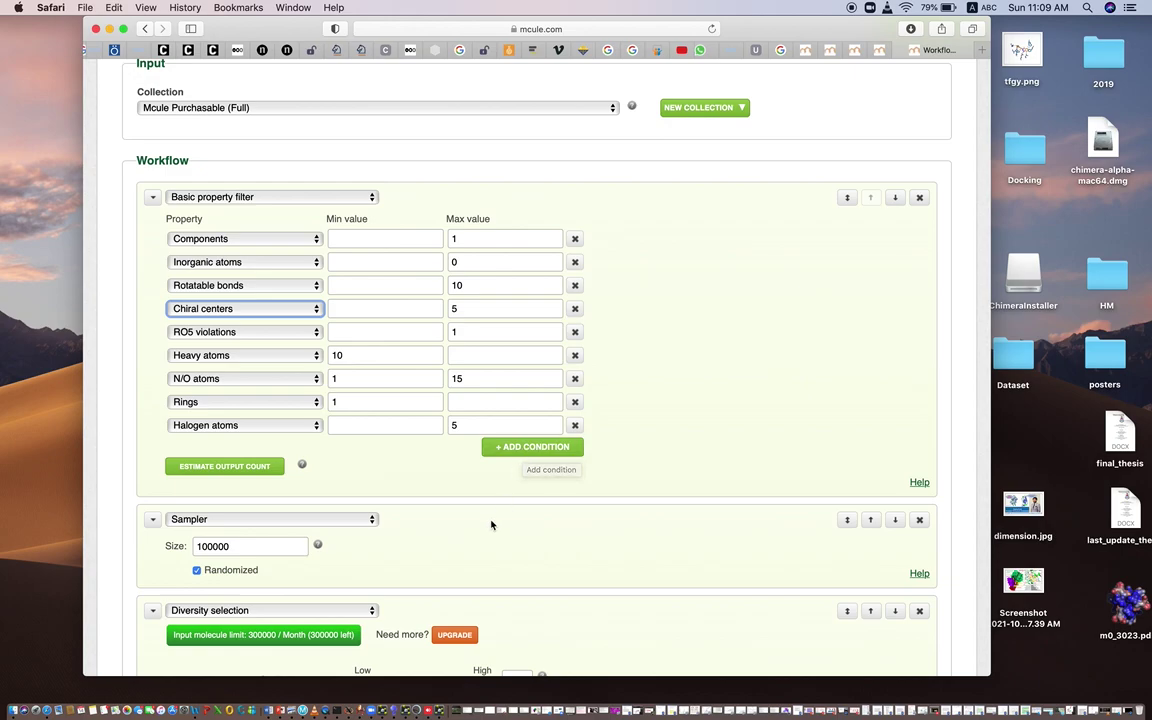
# Step: Review the Sampler, Diversity selection and Docking (Vina) steps, the output settings and the workflow as a whole
pyautogui.scroll(-5, 491, 524)
pyautogui.scroll(-4, 491, 524)
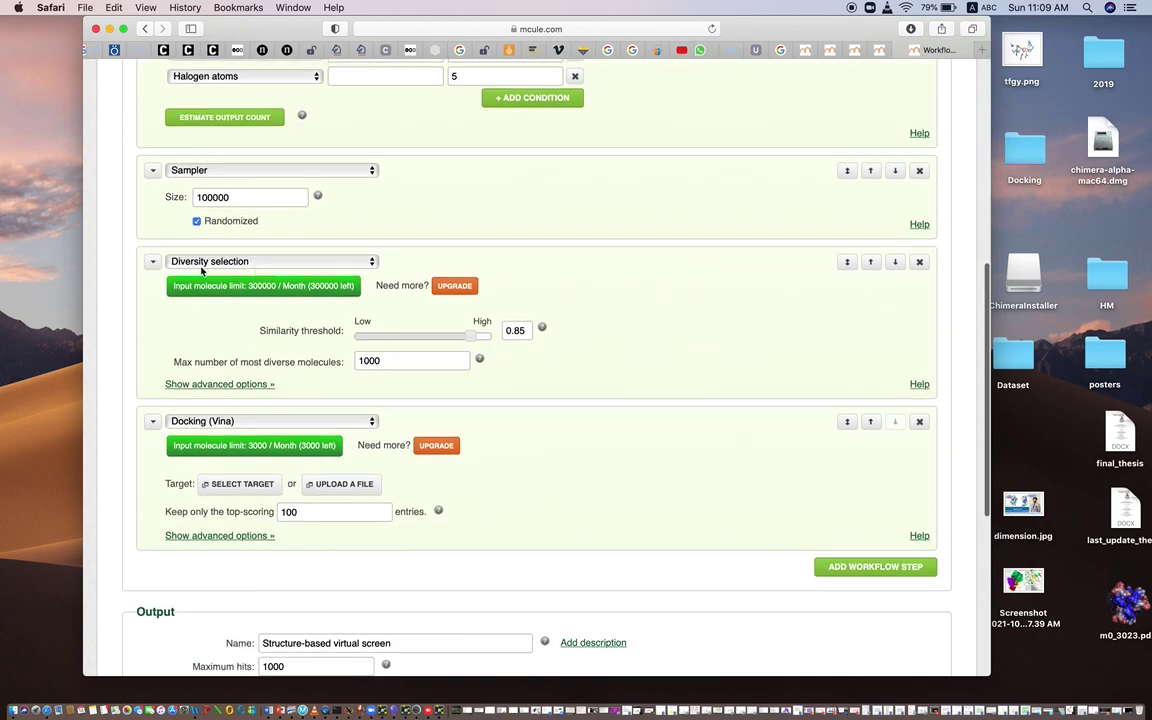
pyautogui.click(195, 172)
pyautogui.click(195, 172)
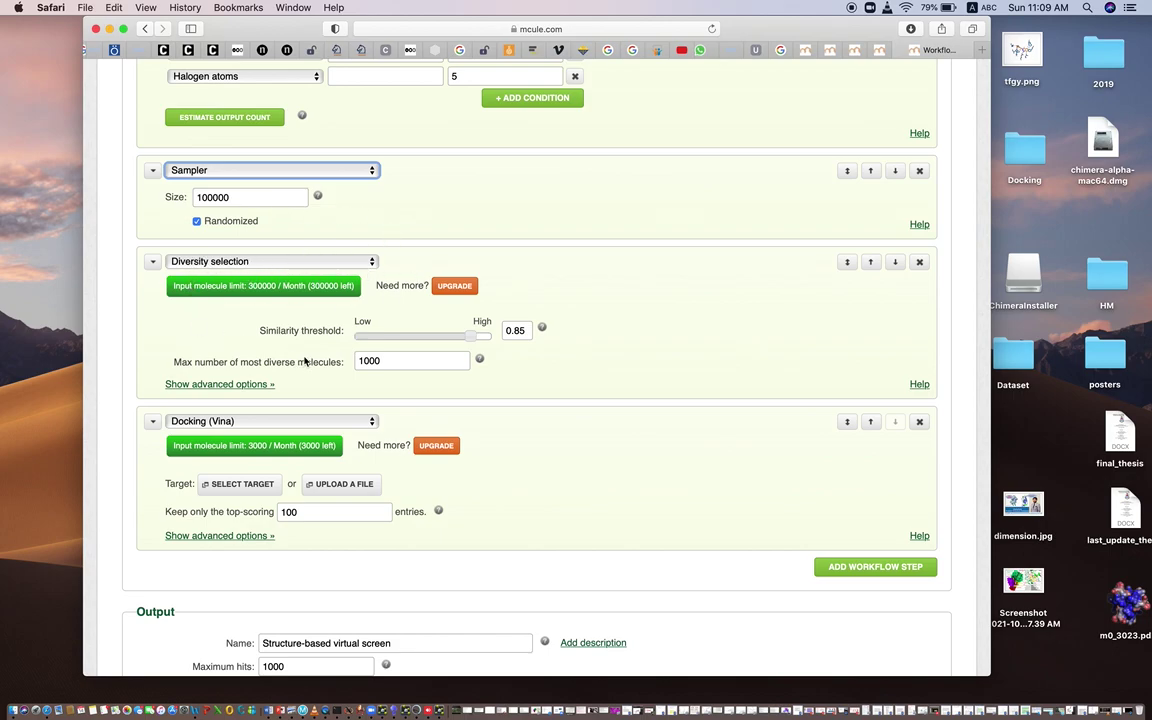
pyautogui.scroll(-2, 508, 417)
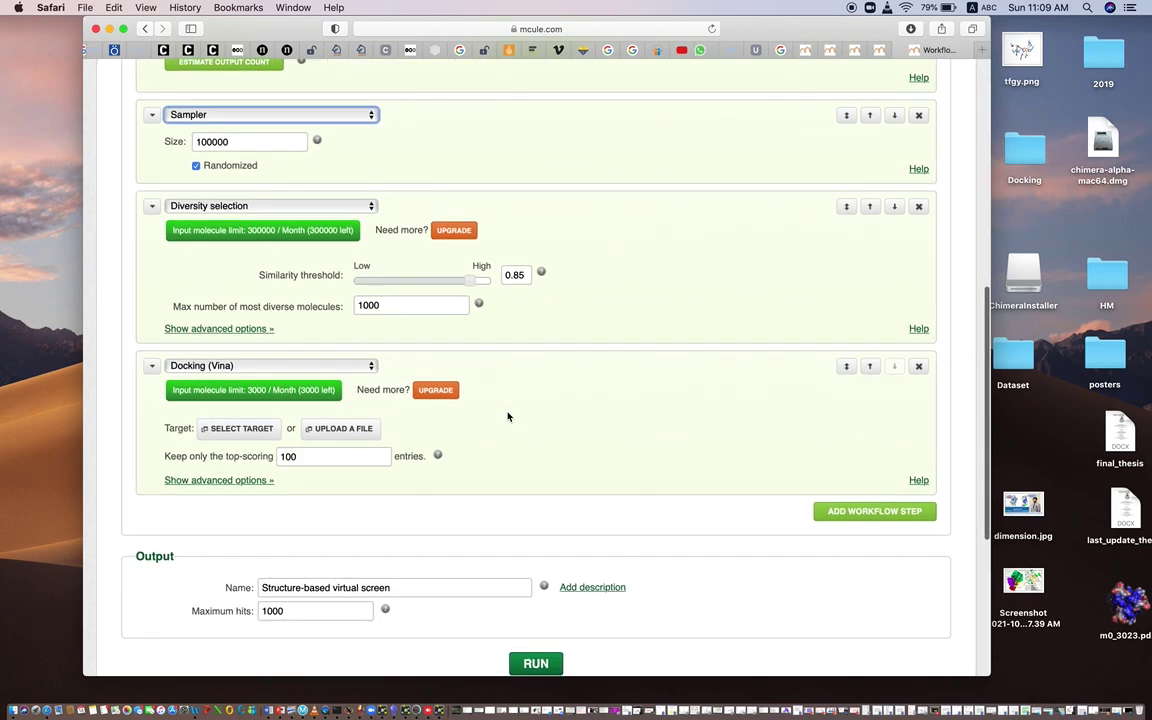
pyautogui.click(361, 368)
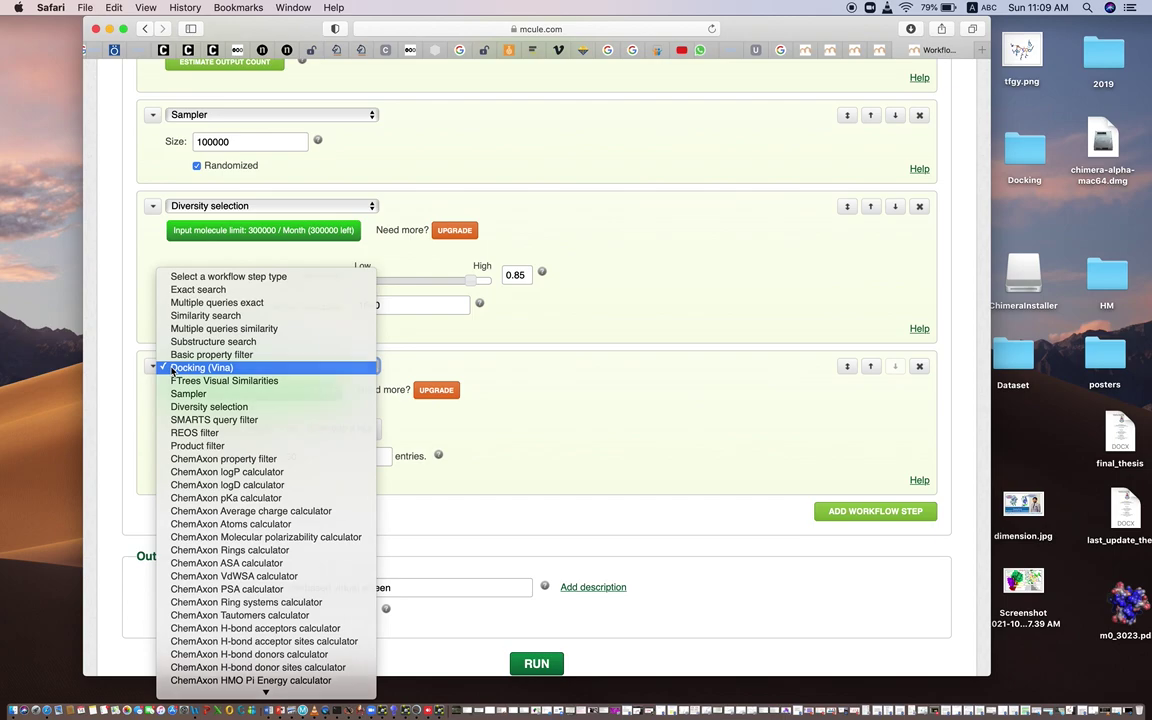
pyautogui.click(162, 368)
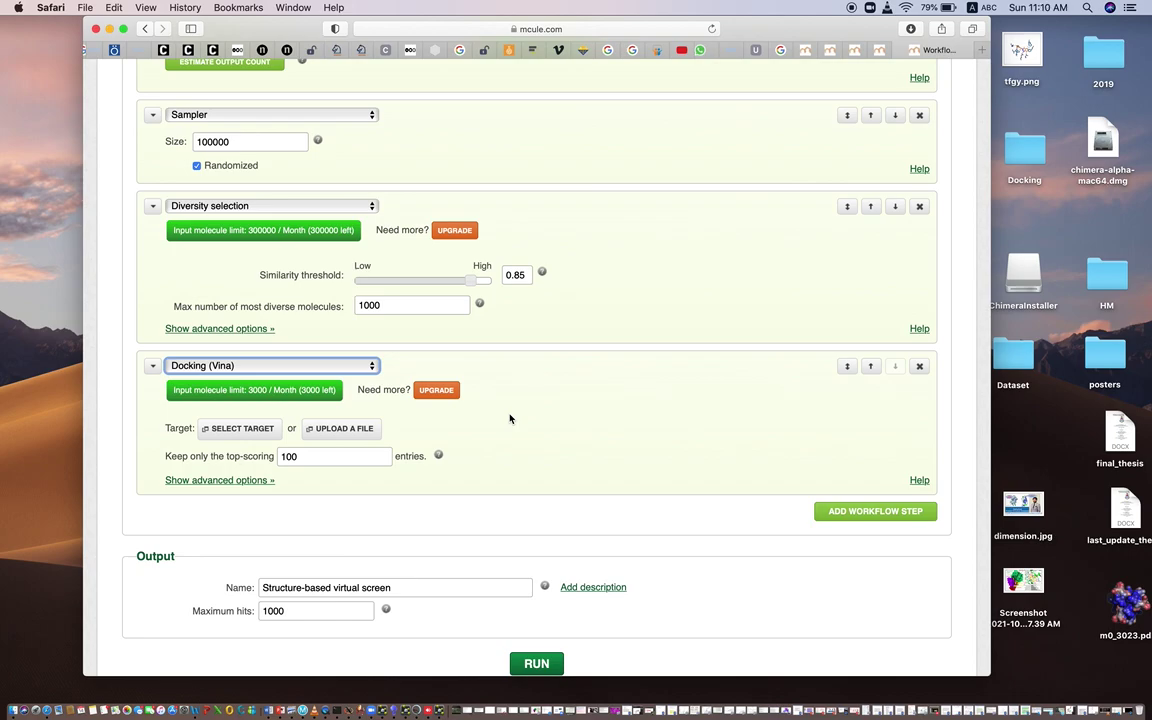
pyautogui.scroll(10, 509, 418)
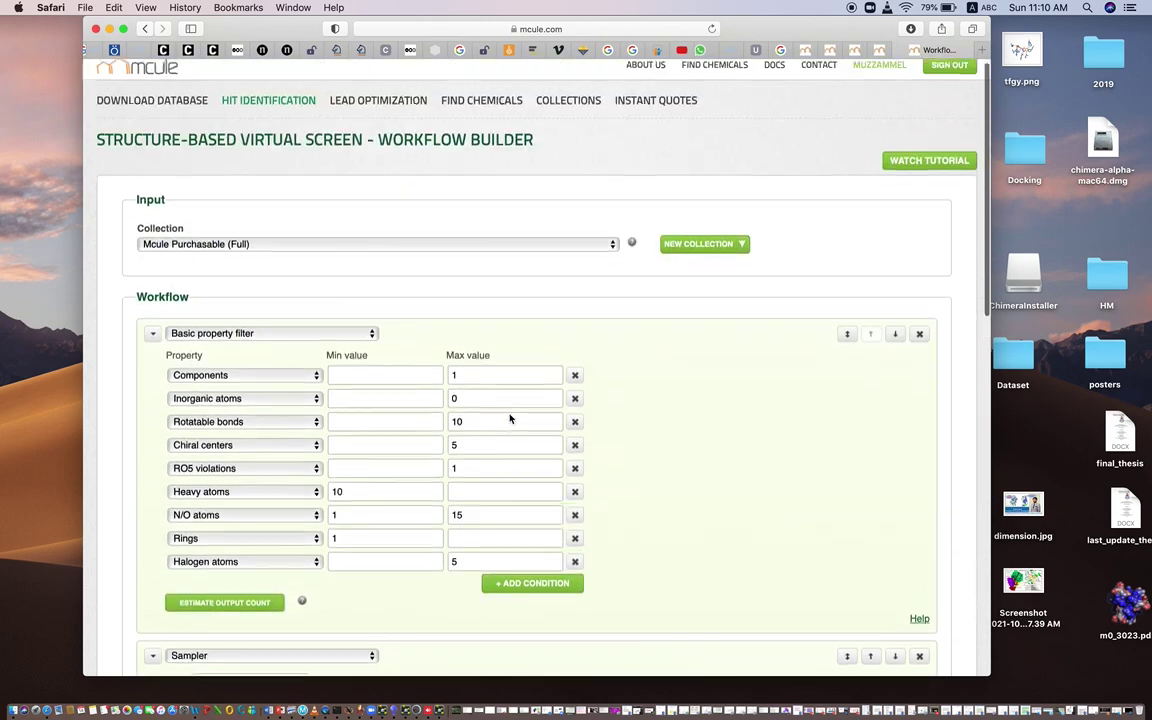
pyautogui.scroll(-10, 509, 418)
pyautogui.scroll(5, 592, 384)
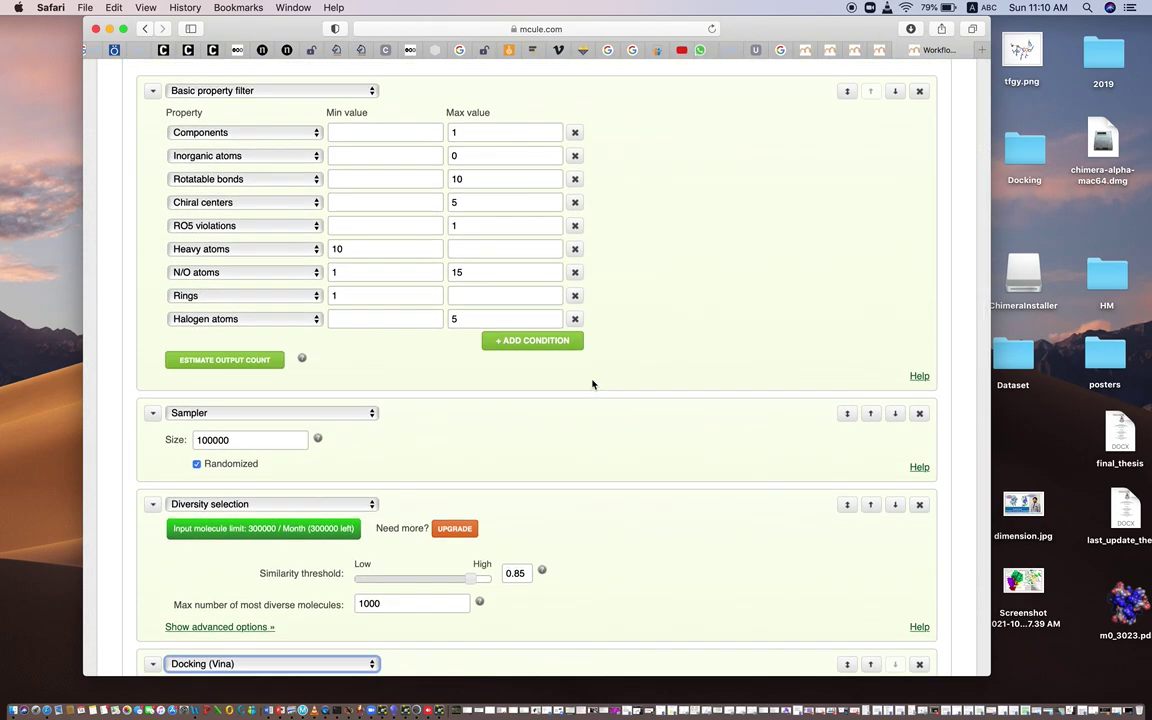
# Step: Review the workflow step types available for the Docking (Vina) step and keep its current type
pyautogui.scroll(-4, 592, 384)
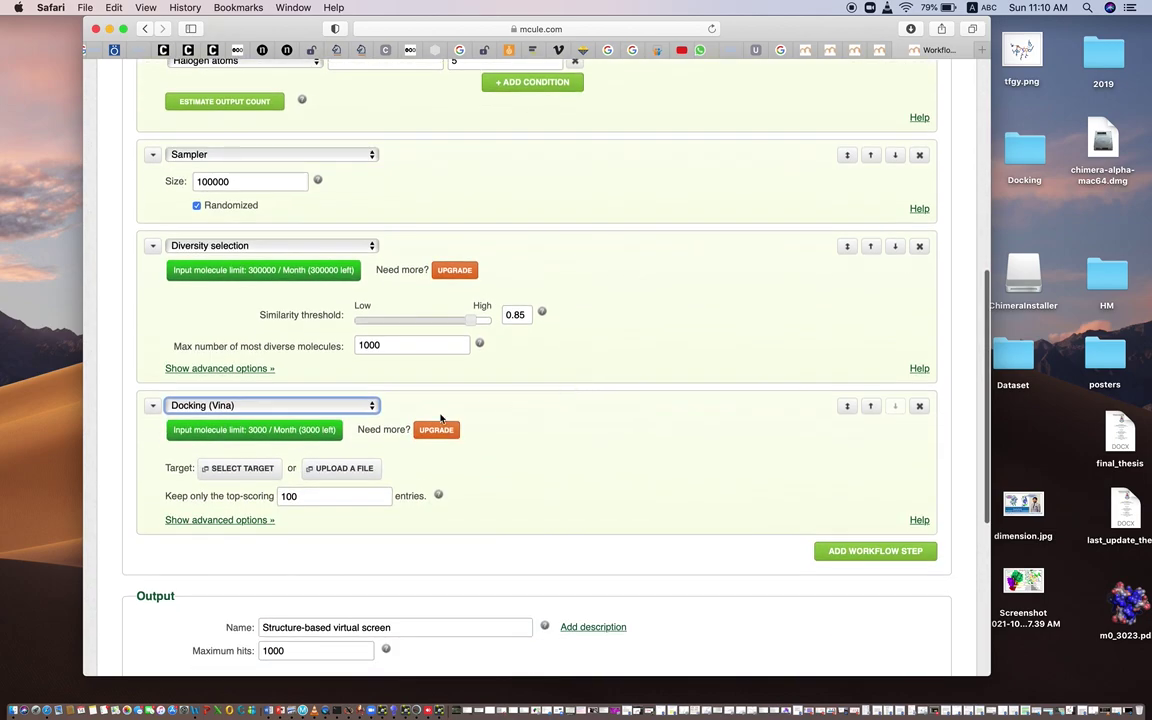
pyautogui.click(320, 406)
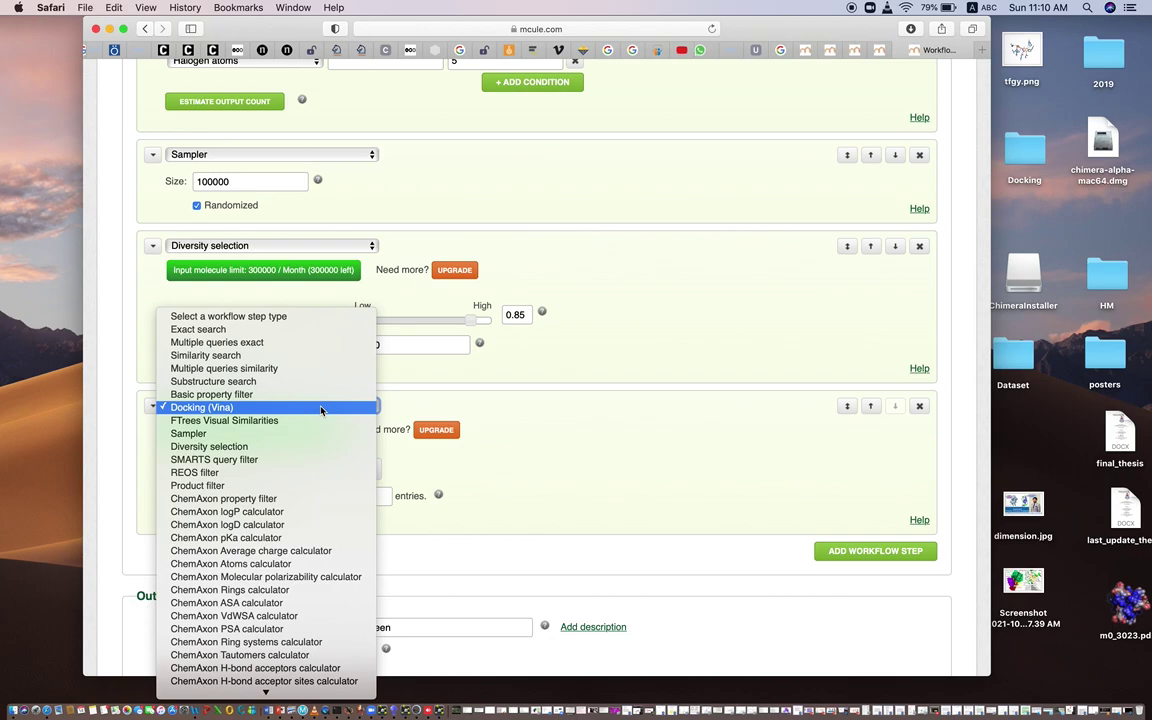
pyautogui.click(563, 414)
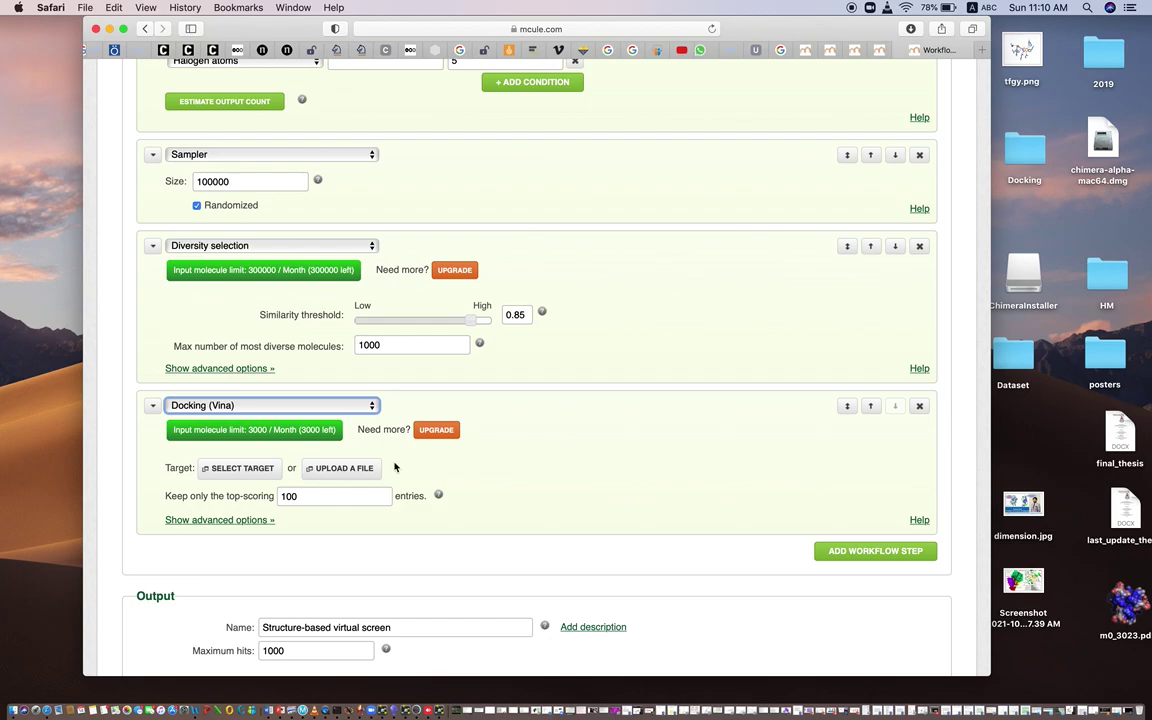
# Step: Start uploading a docking target for the Docking (Vina) step and choose m0_3023.pdb from the Desktop as its file
pyautogui.click(343, 468)
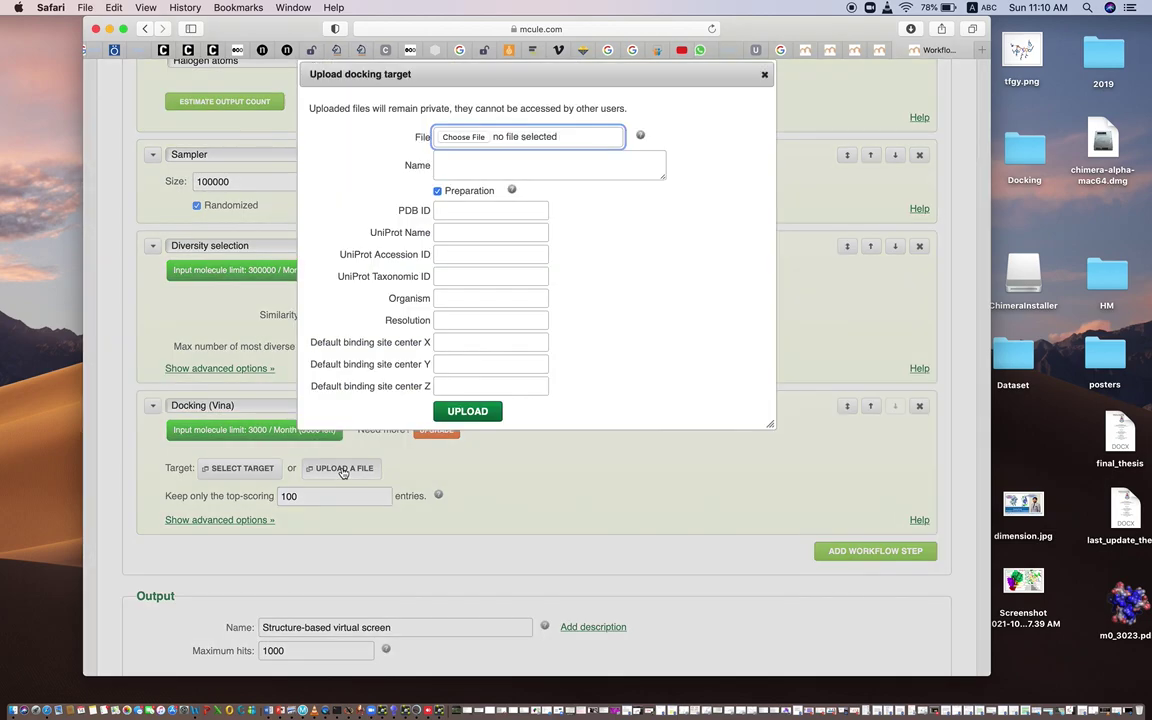
pyautogui.click(476, 137)
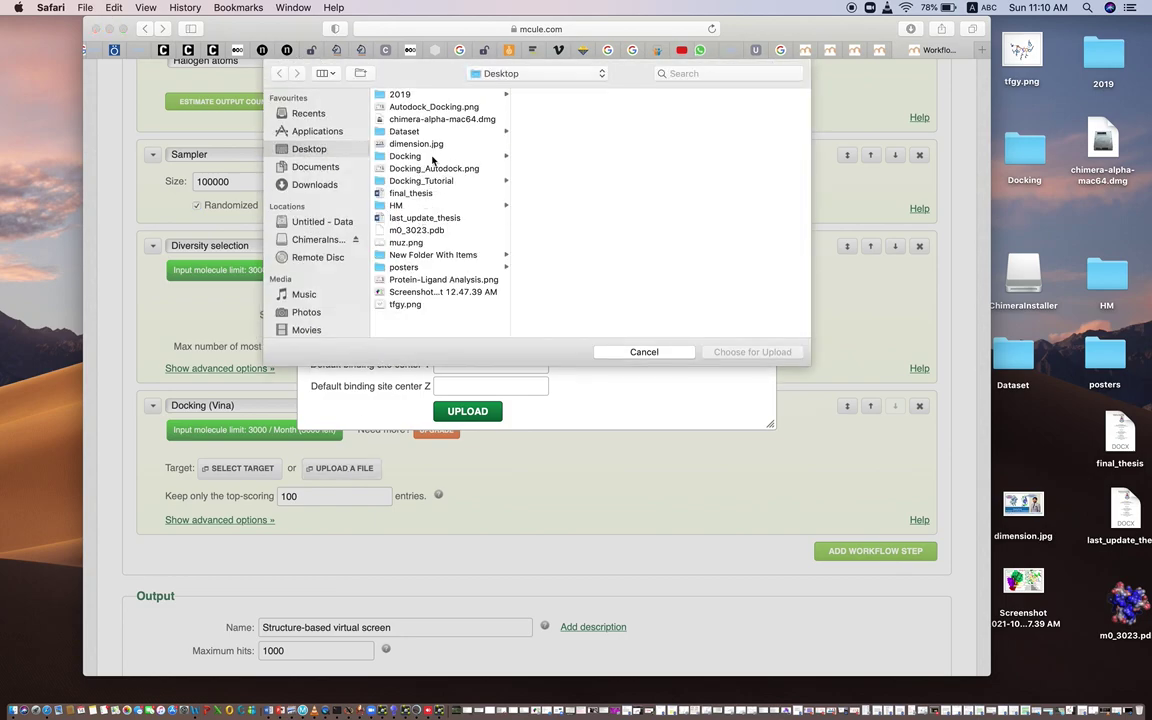
pyautogui.click(399, 232)
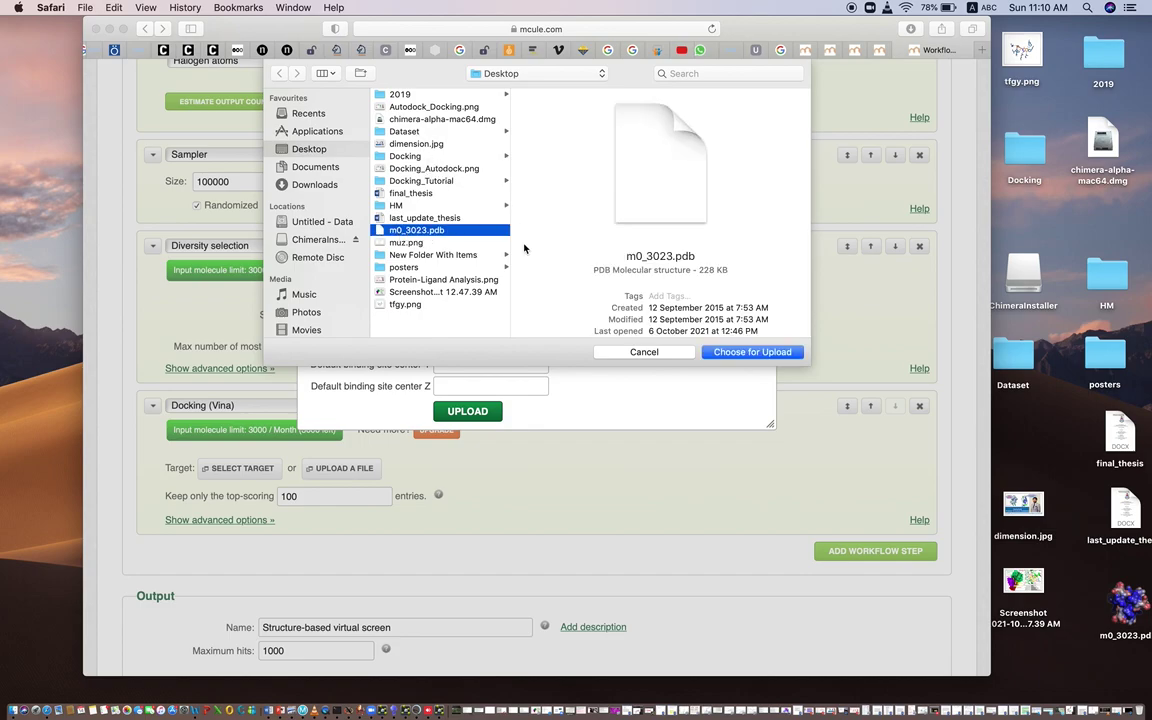
pyautogui.click(660, 353)
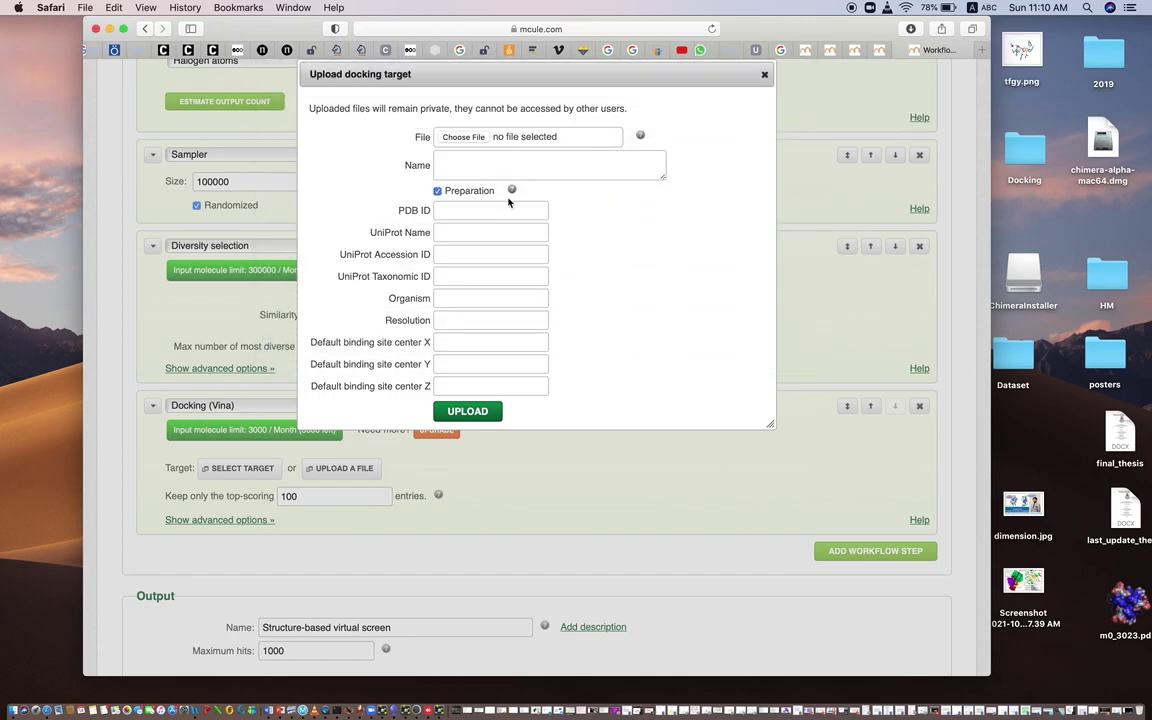
pyautogui.click(451, 143)
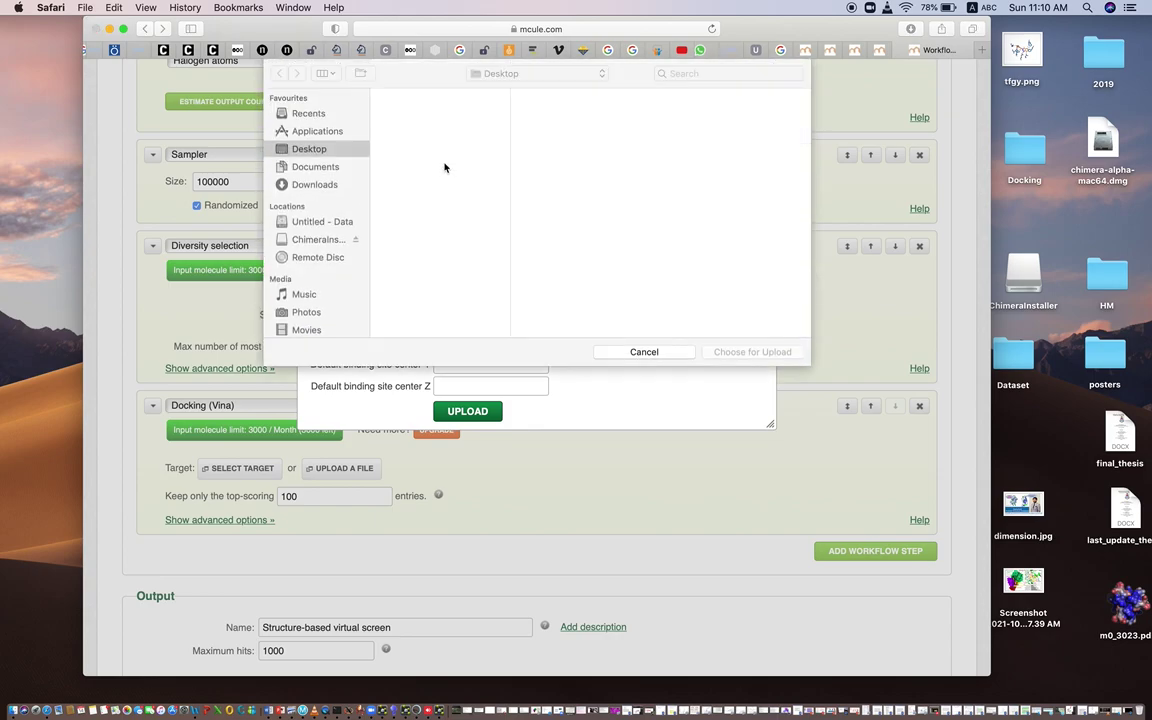
pyautogui.click(431, 231)
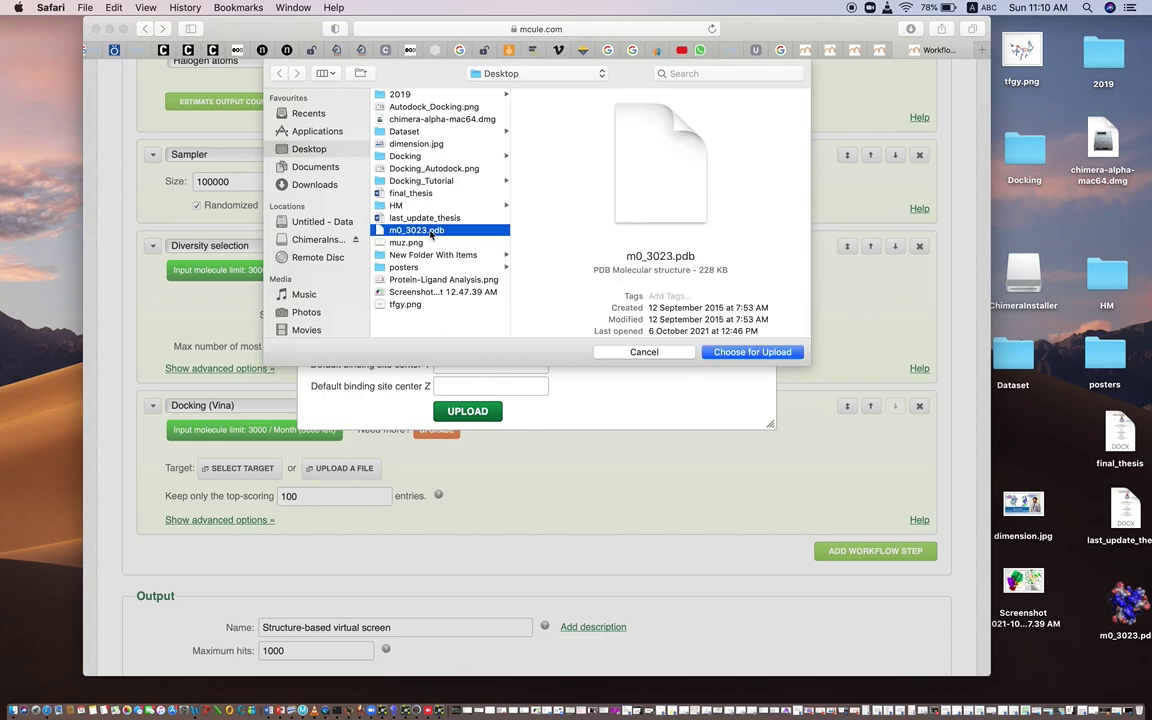
pyautogui.click(722, 353)
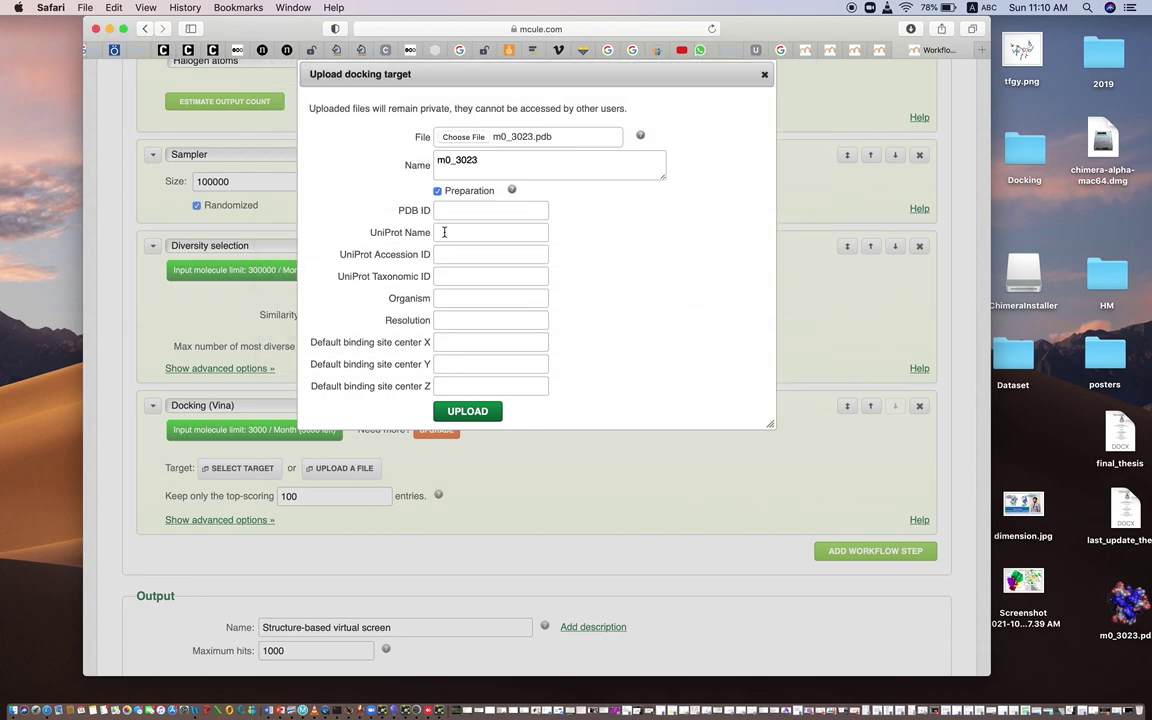
# Step: Try a default binding site center of X 20, Y 22, Z 30 for the target, then close the form without uploading
pyautogui.click(448, 342)
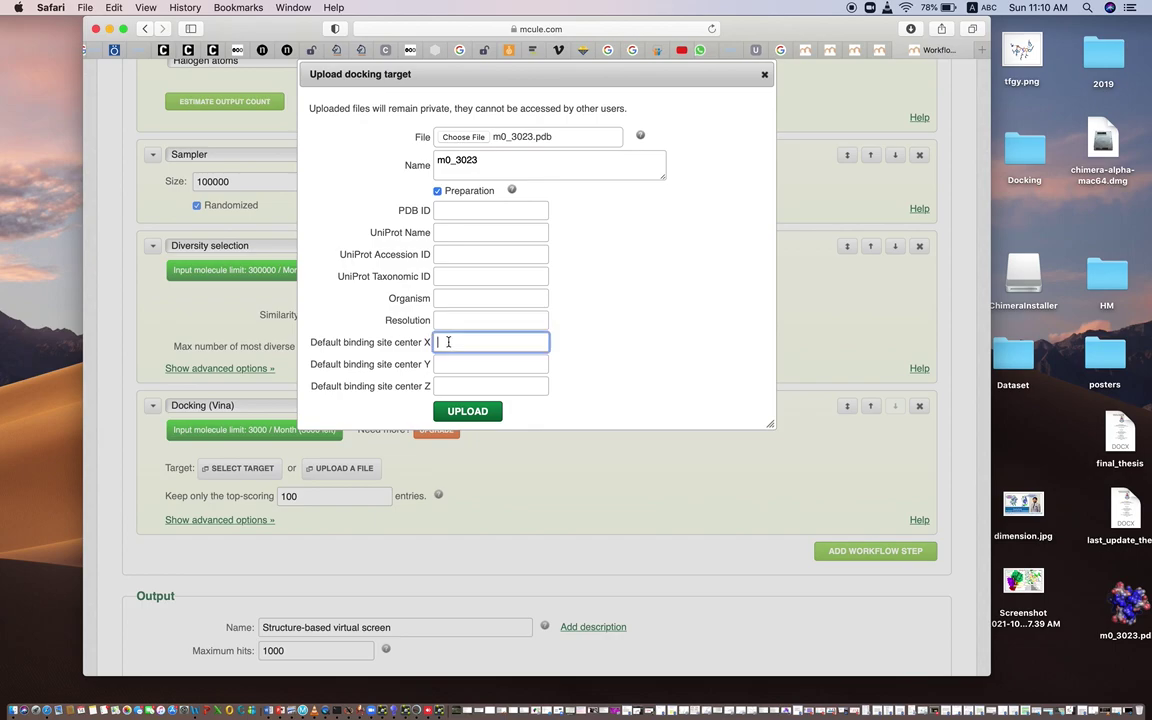
pyautogui.click(443, 364)
pyautogui.click(446, 386)
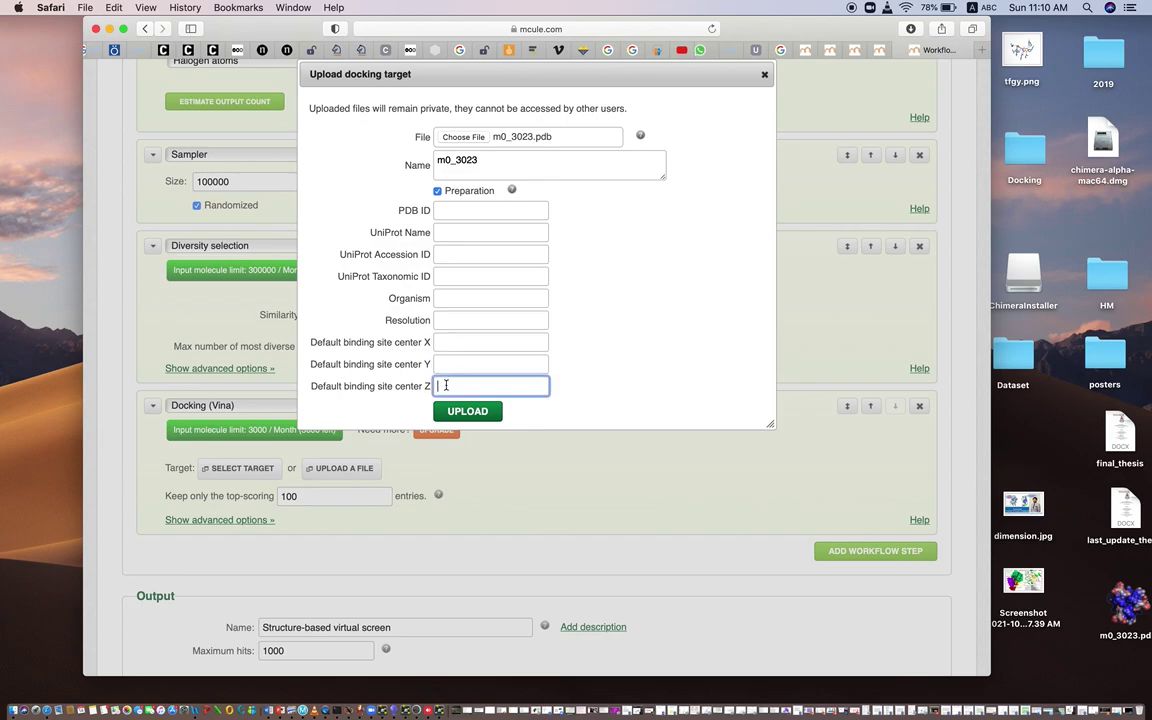
pyautogui.click(445, 342)
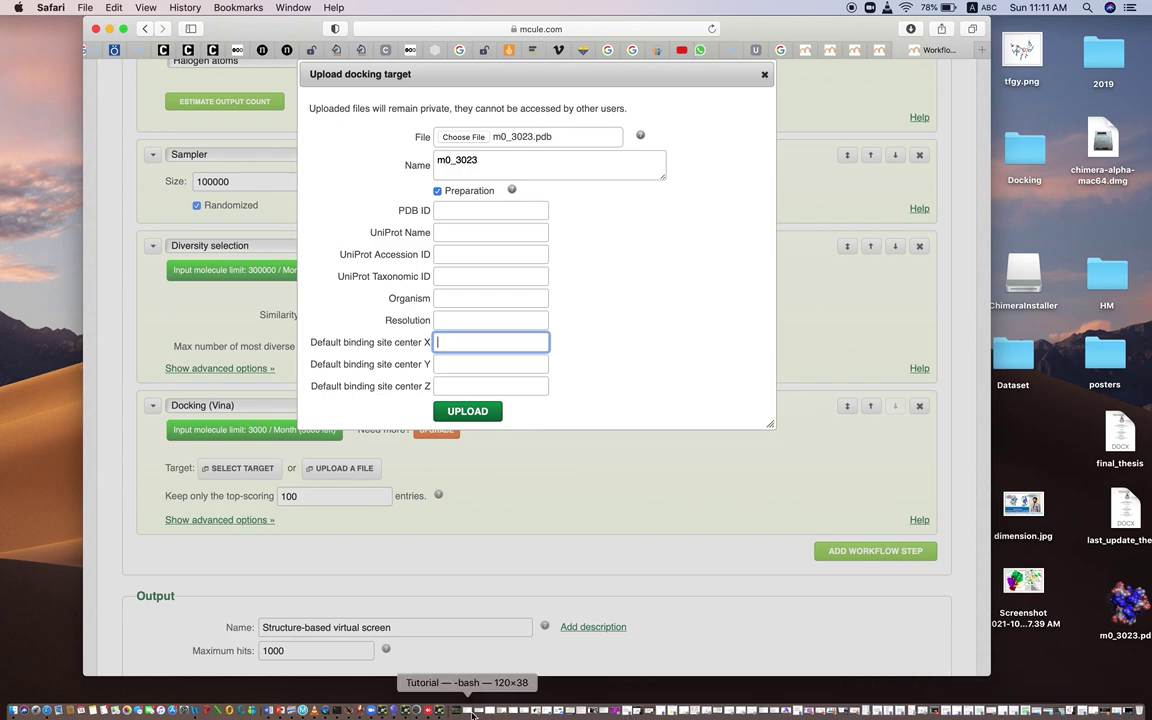
pyautogui.click(417, 711)
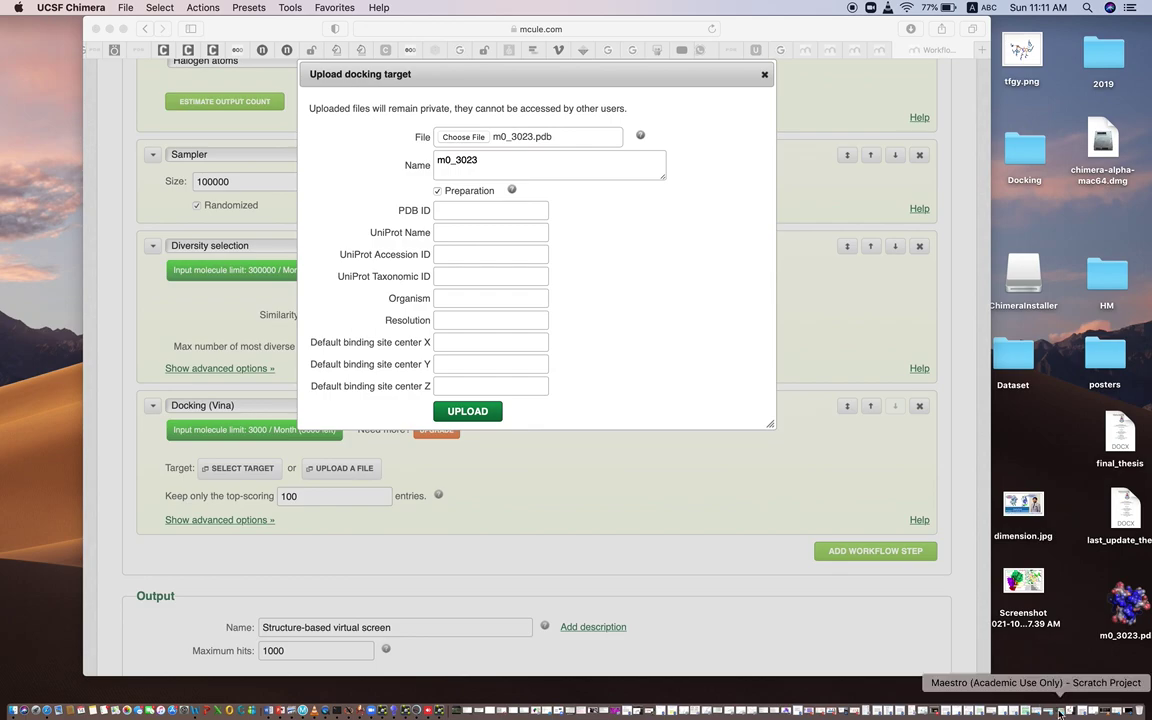
pyautogui.click(449, 347)
pyautogui.write('20')
pyautogui.click(452, 361)
pyautogui.write('22')
pyautogui.click(444, 384)
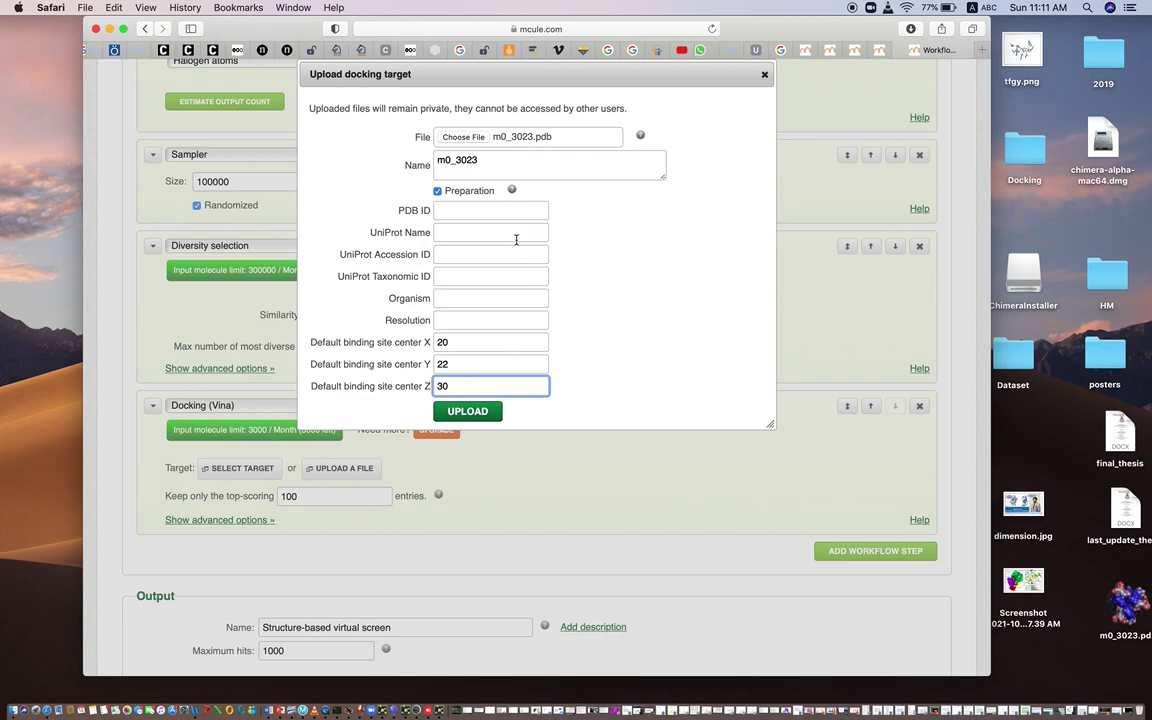
pyautogui.click(765, 76)
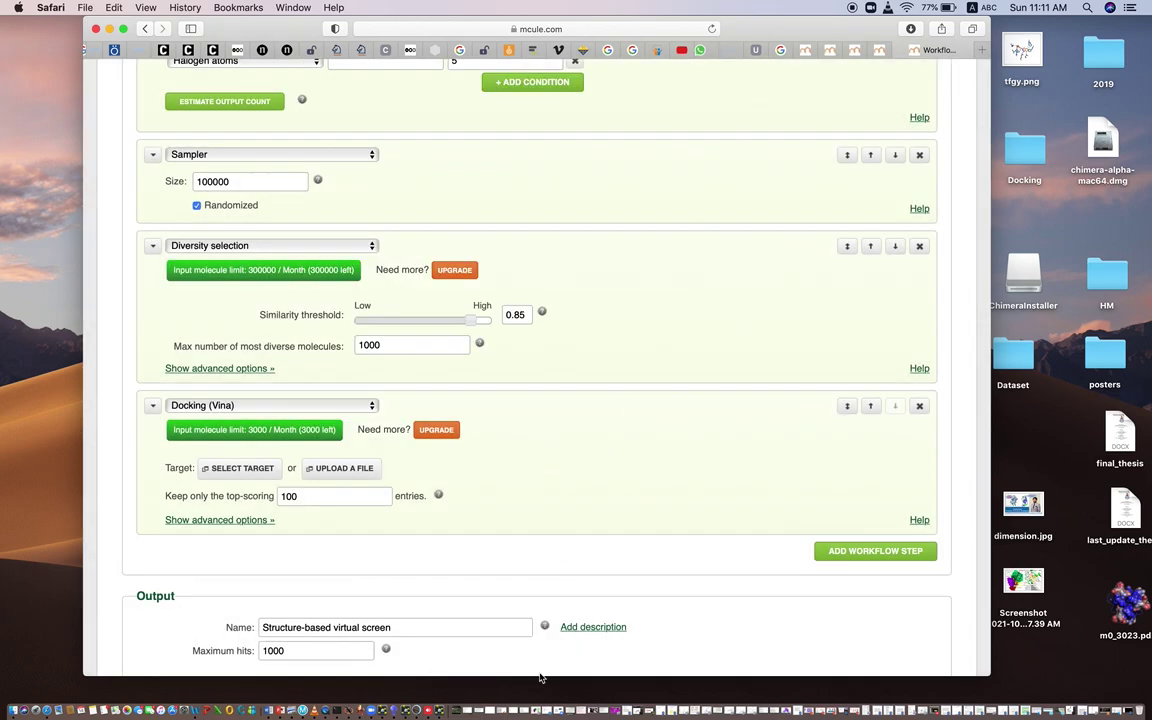
# Step: Examine the uploaded and sc-PDB docking targets on the first page of the target selection list, then close the list
pyautogui.click(242, 469)
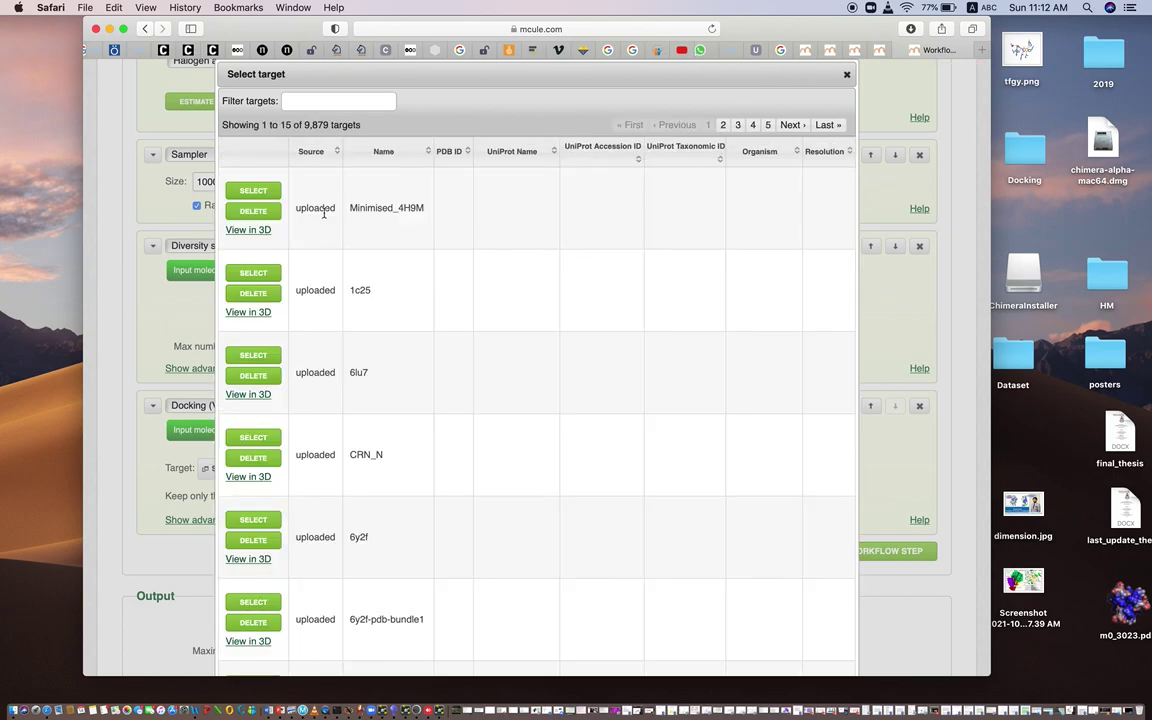
pyautogui.moveTo(350, 207); pyautogui.dragTo(425, 207)
pyautogui.moveTo(350, 291); pyautogui.dragTo(398, 289)
pyautogui.moveTo(350, 455); pyautogui.dragTo(422, 455)
pyautogui.scroll(-3, 401, 542)
pyautogui.scroll(-4, 401, 542)
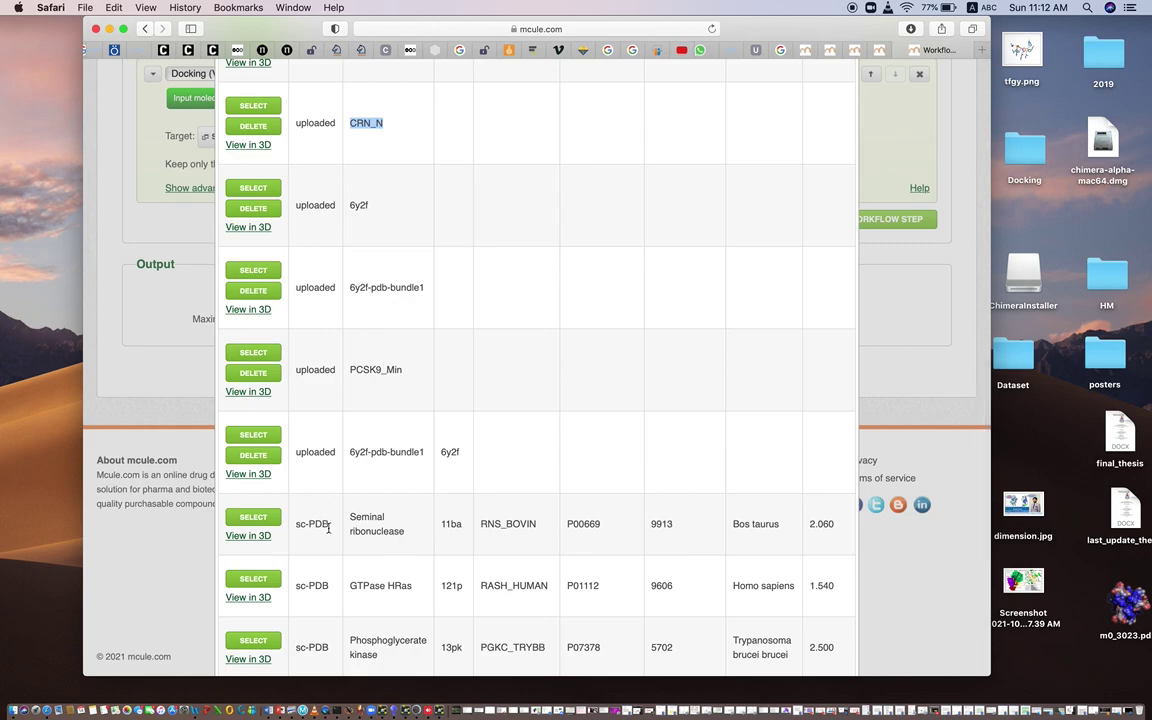
pyautogui.scroll(-4, 328, 529)
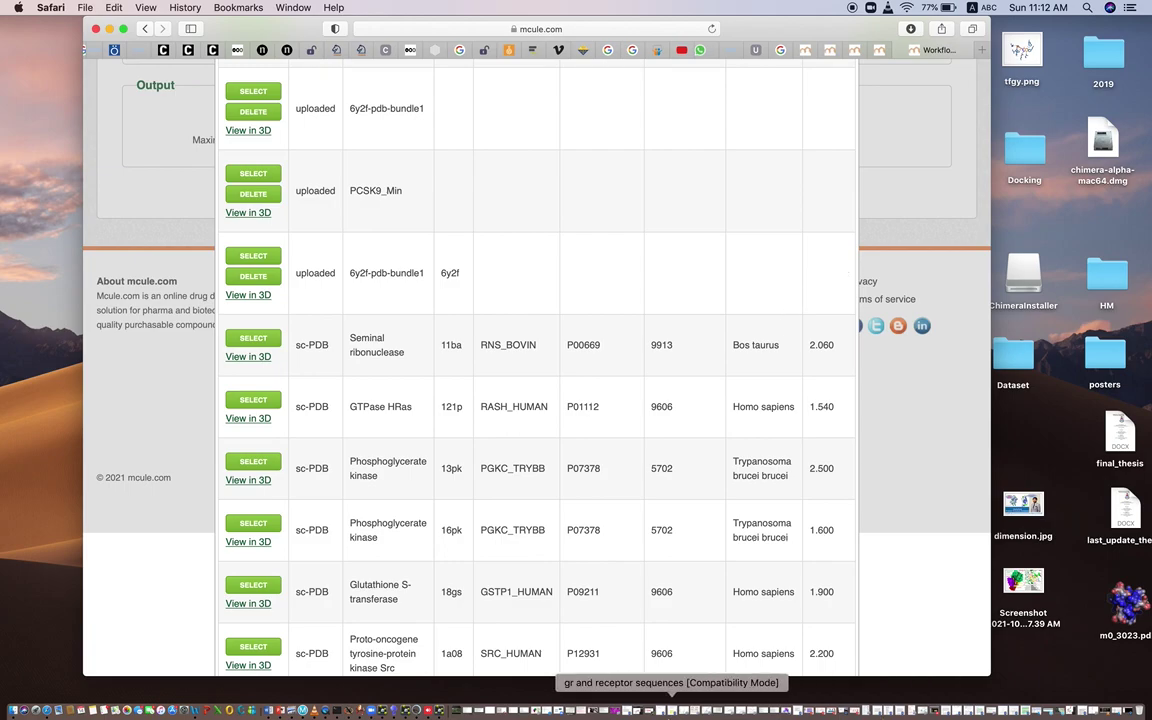
pyautogui.scroll(-3, 524, 586)
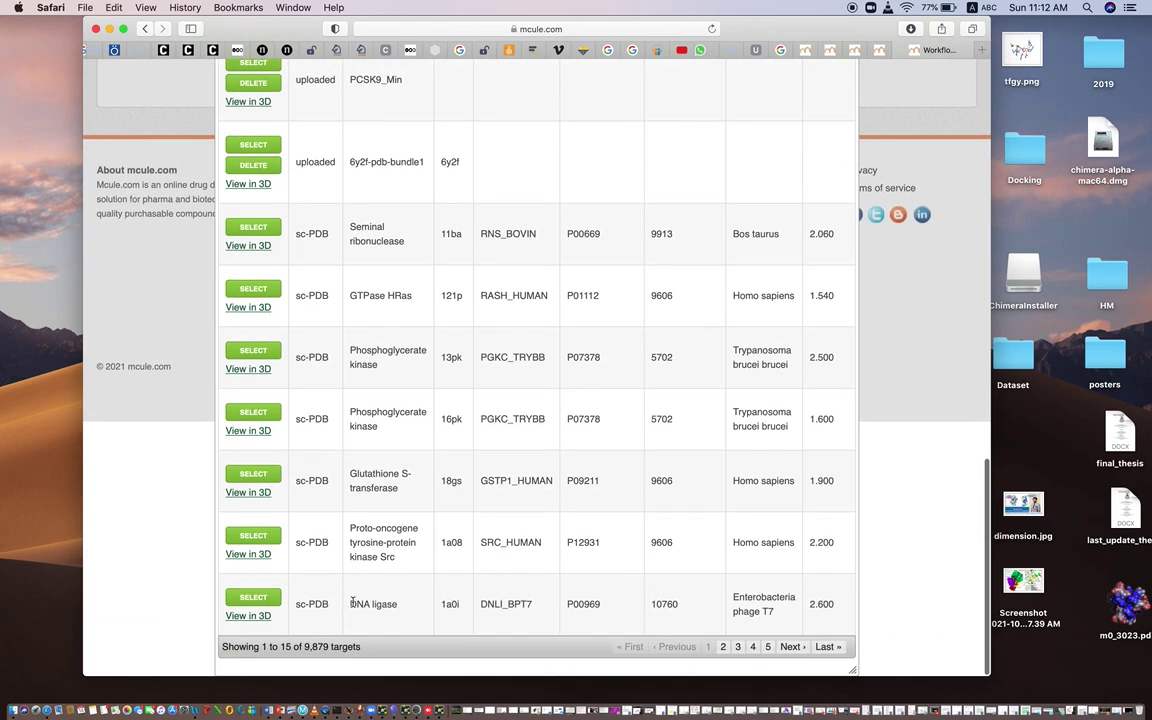
pyautogui.moveTo(351, 603); pyautogui.dragTo(401, 599)
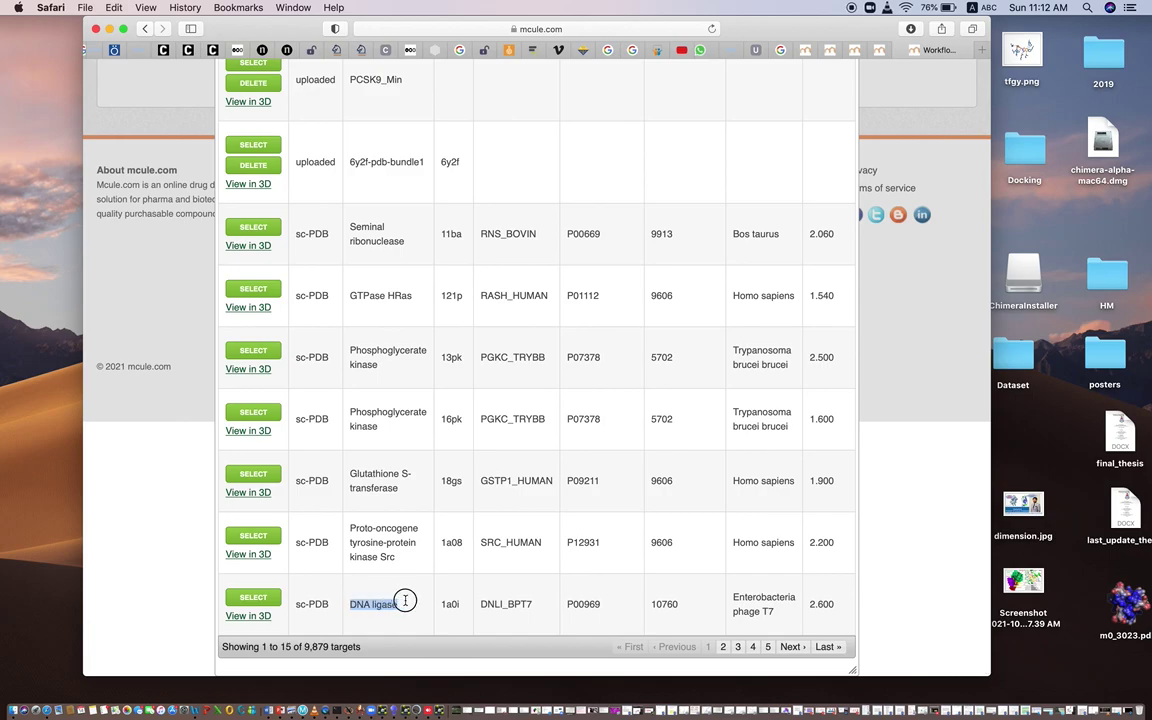
pyautogui.scroll(12, 368, 472)
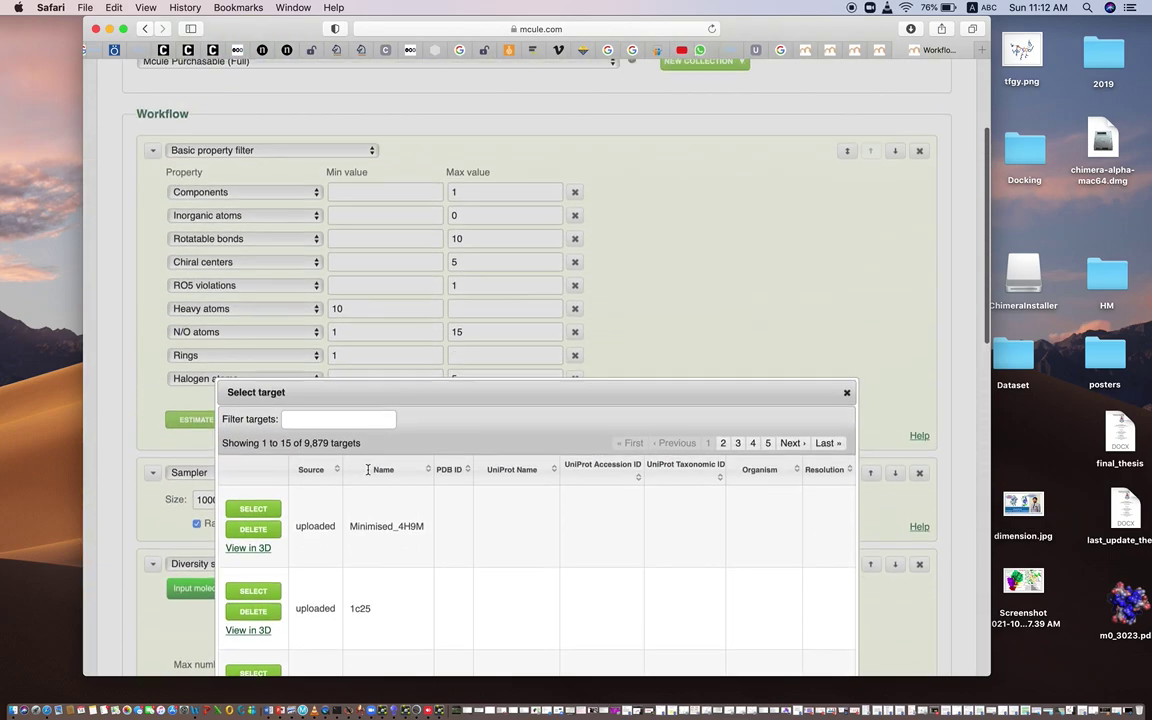
pyautogui.scroll(-5, 368, 473)
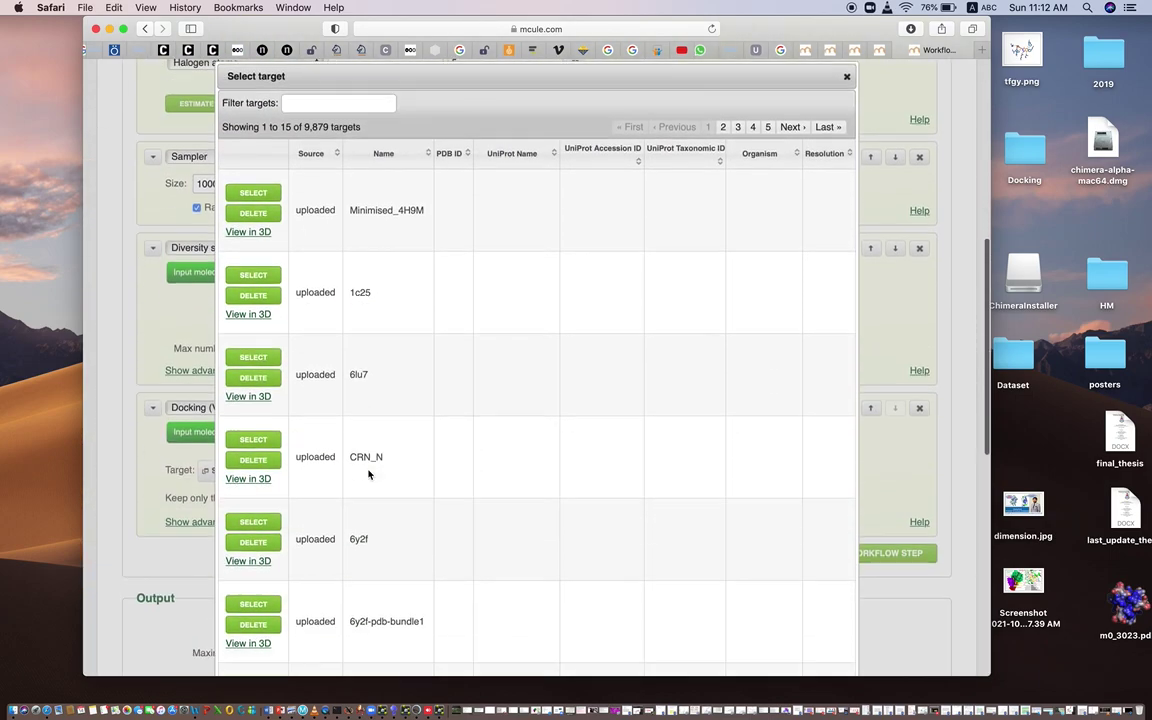
pyautogui.click(846, 86)
pyautogui.scroll(5, 312, 356)
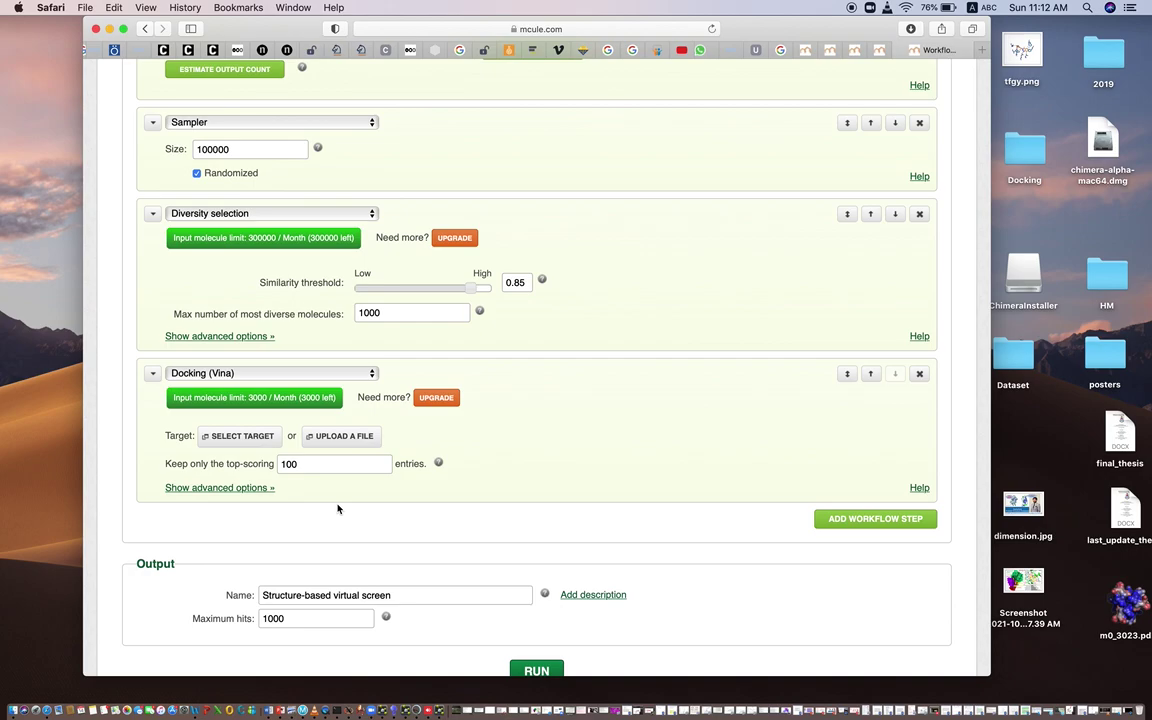
# Step: Reopen the docking target list, examine the sc-PDB proteins and go to the second page of targets
pyautogui.click(229, 438)
pyautogui.scroll(-6, 457, 473)
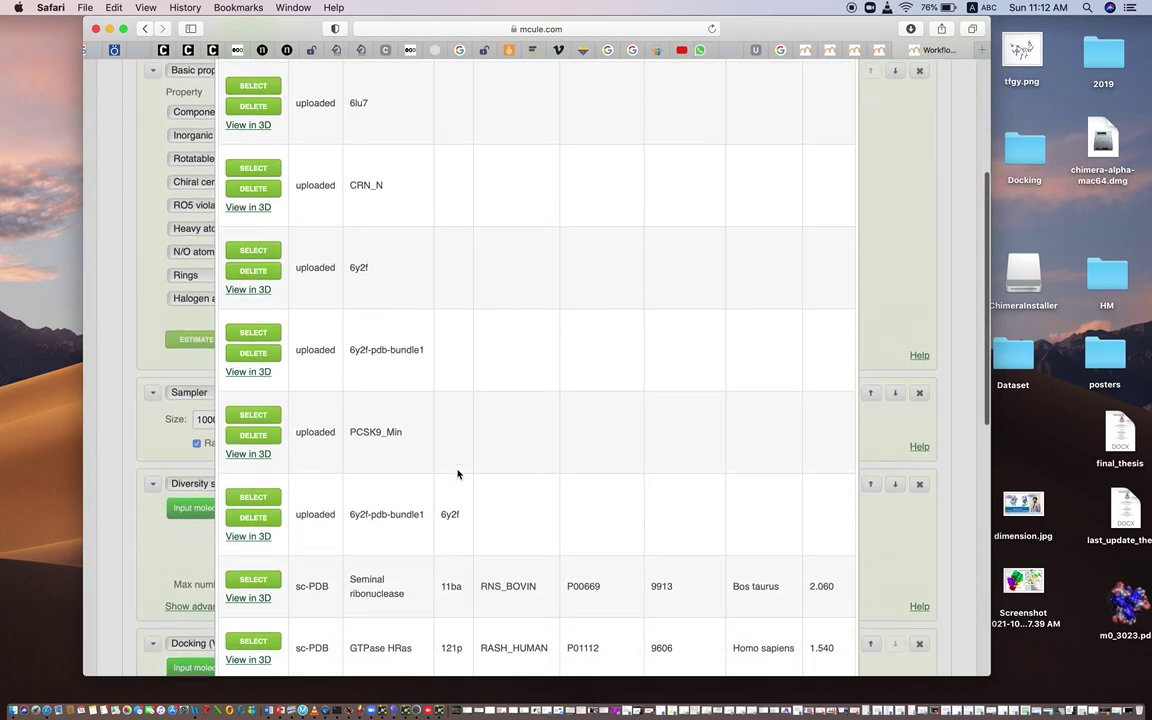
pyautogui.scroll(-3, 457, 473)
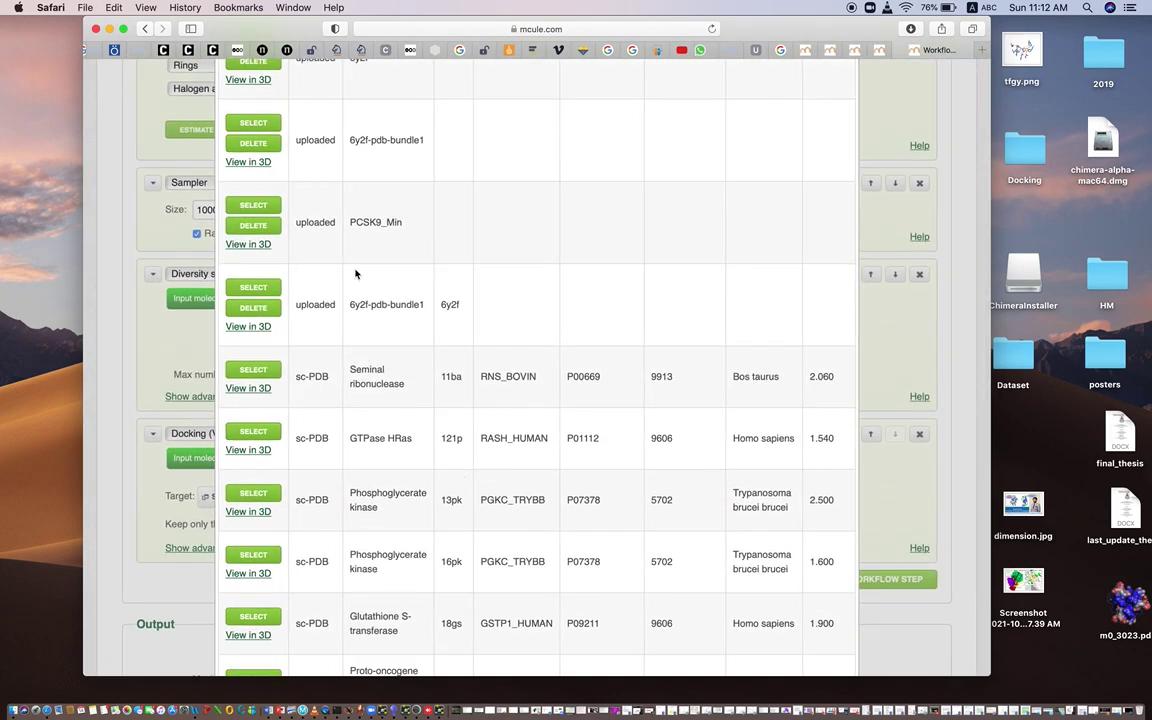
pyautogui.scroll(-2, 406, 413)
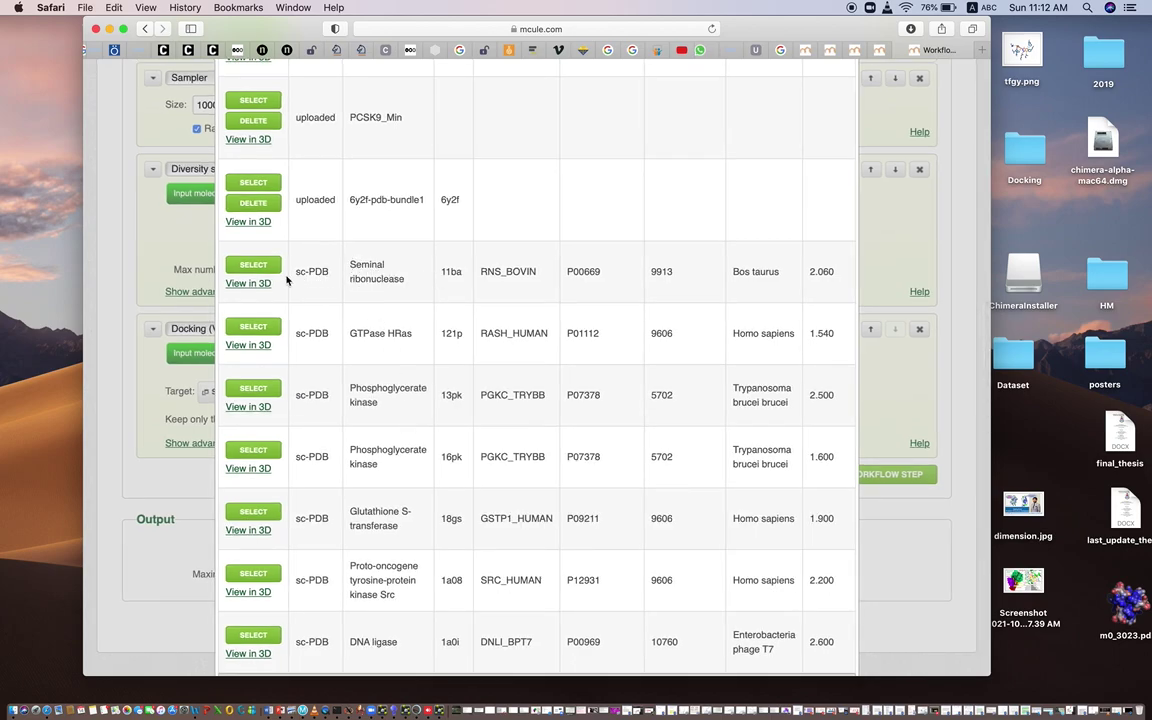
pyautogui.moveTo(350, 333); pyautogui.dragTo(400, 334)
pyautogui.scroll(-2, 357, 372)
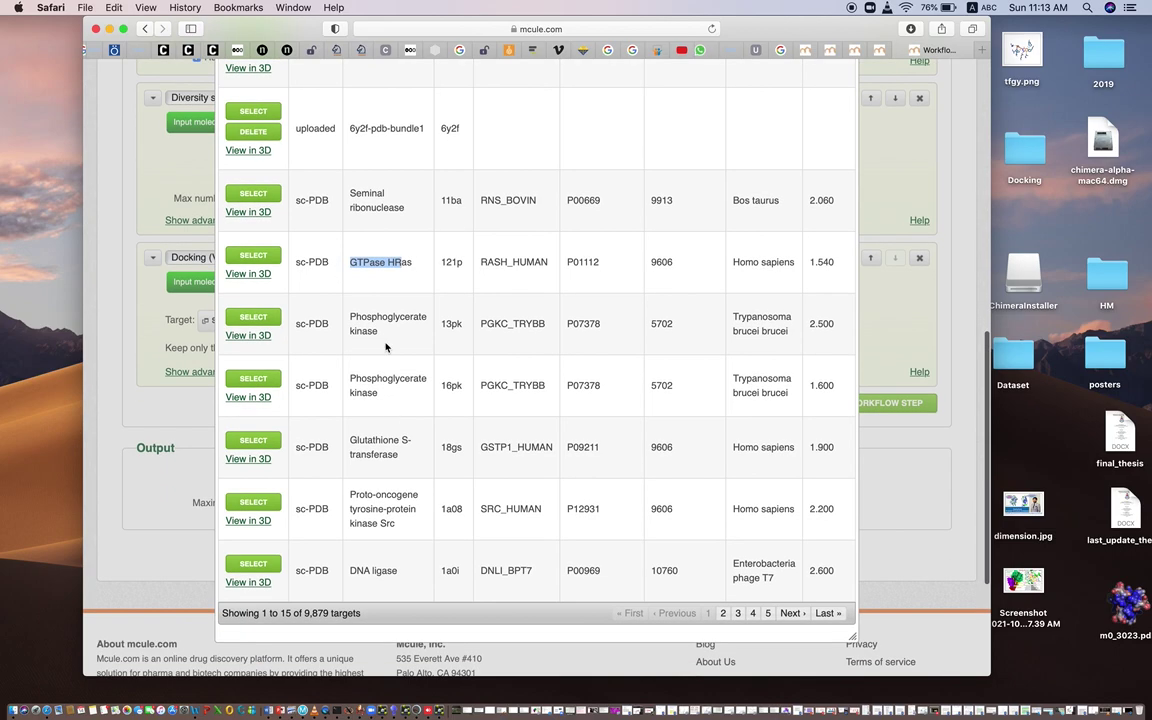
pyautogui.scroll(-2, 390, 373)
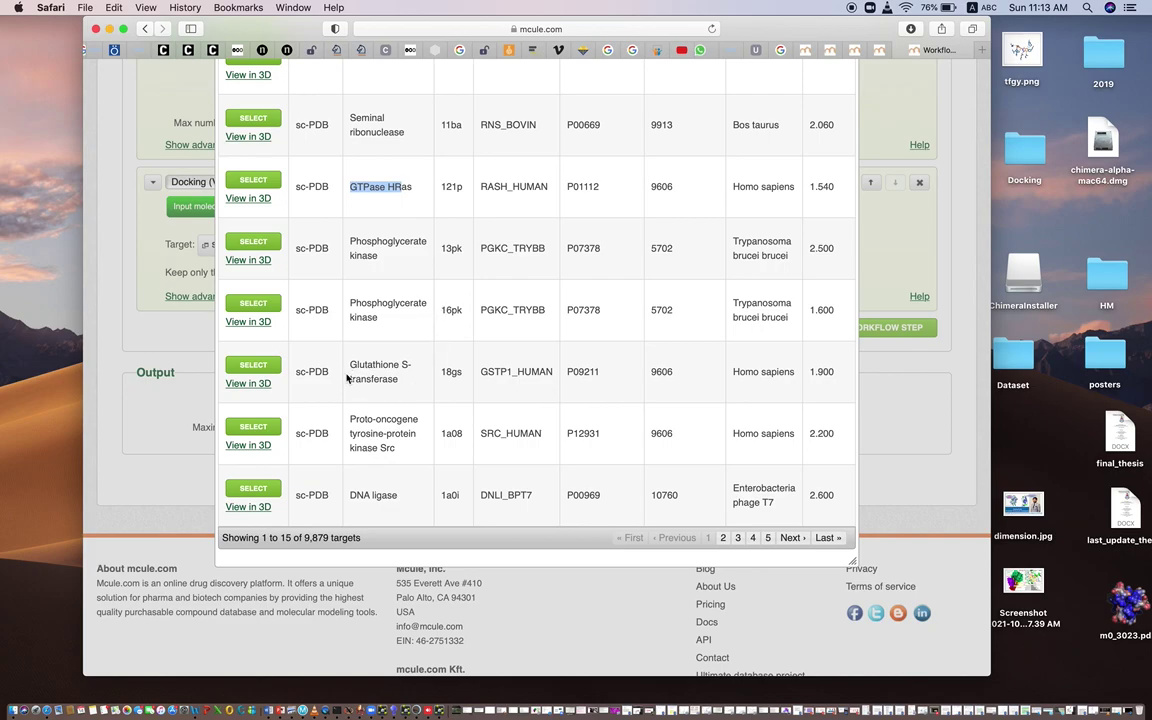
pyautogui.scroll(-3, 388, 420)
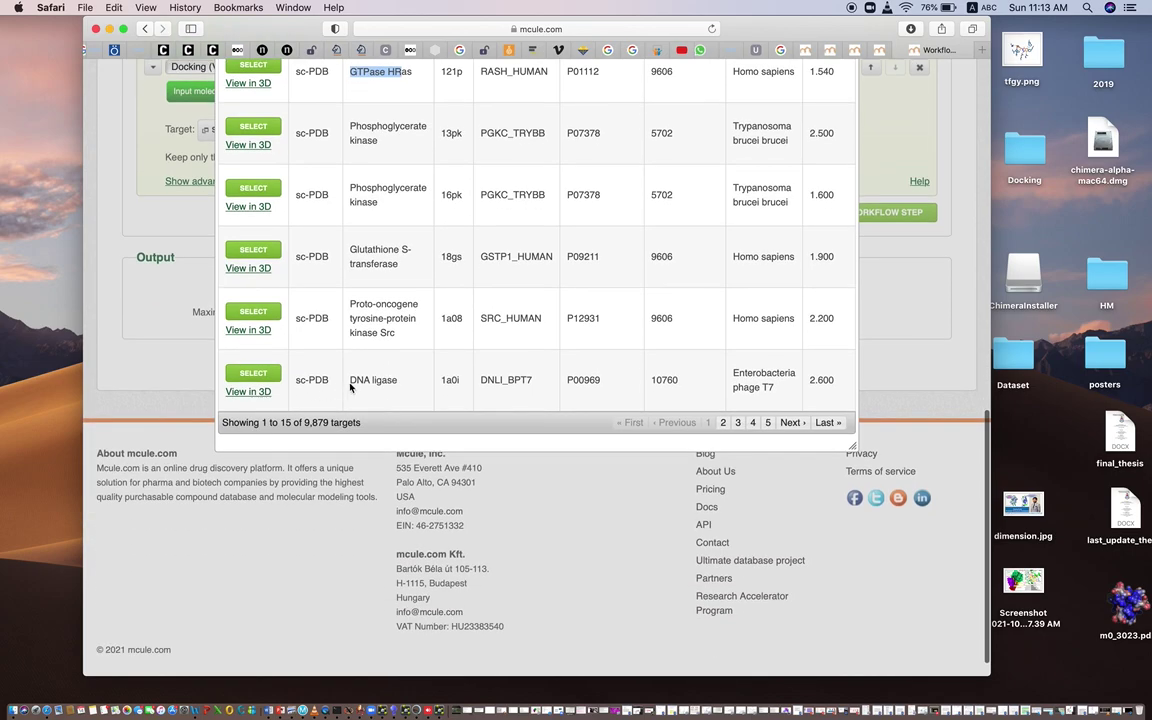
pyautogui.scroll(1, 513, 380)
pyautogui.click(789, 452)
pyautogui.scroll(10, 489, 218)
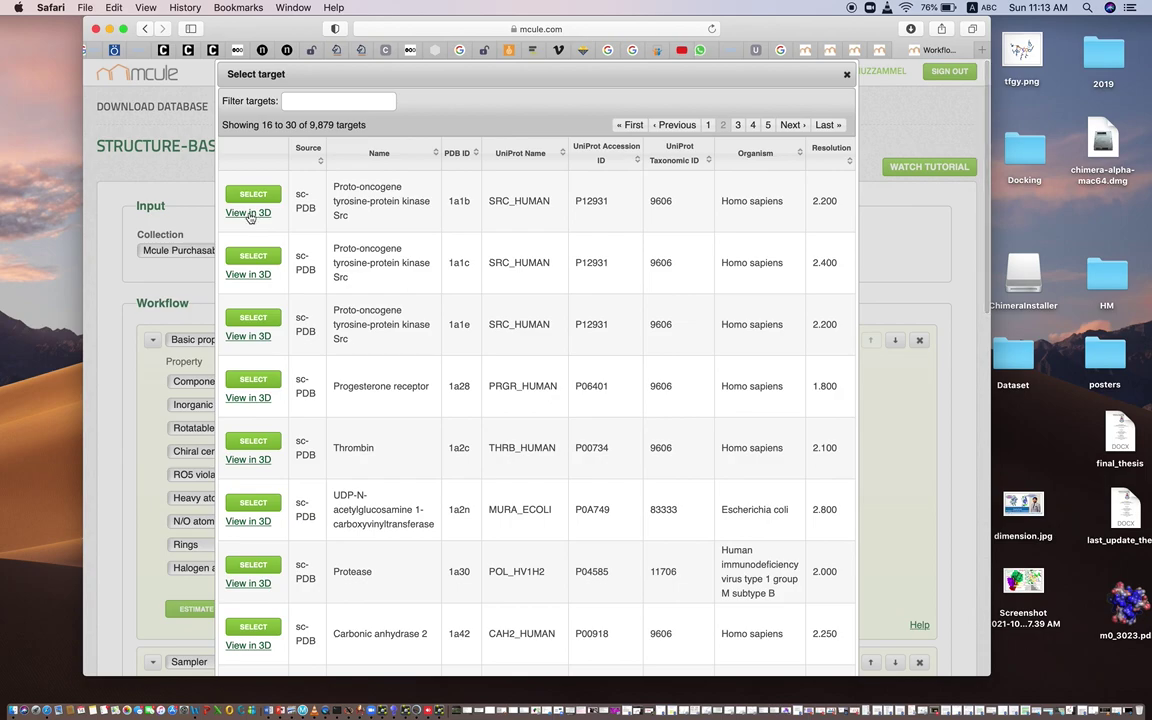
# Step: Inspect the sc-PDB target 1a1b in 3D by rotating its structure, and return to the target list
pyautogui.click(248, 213)
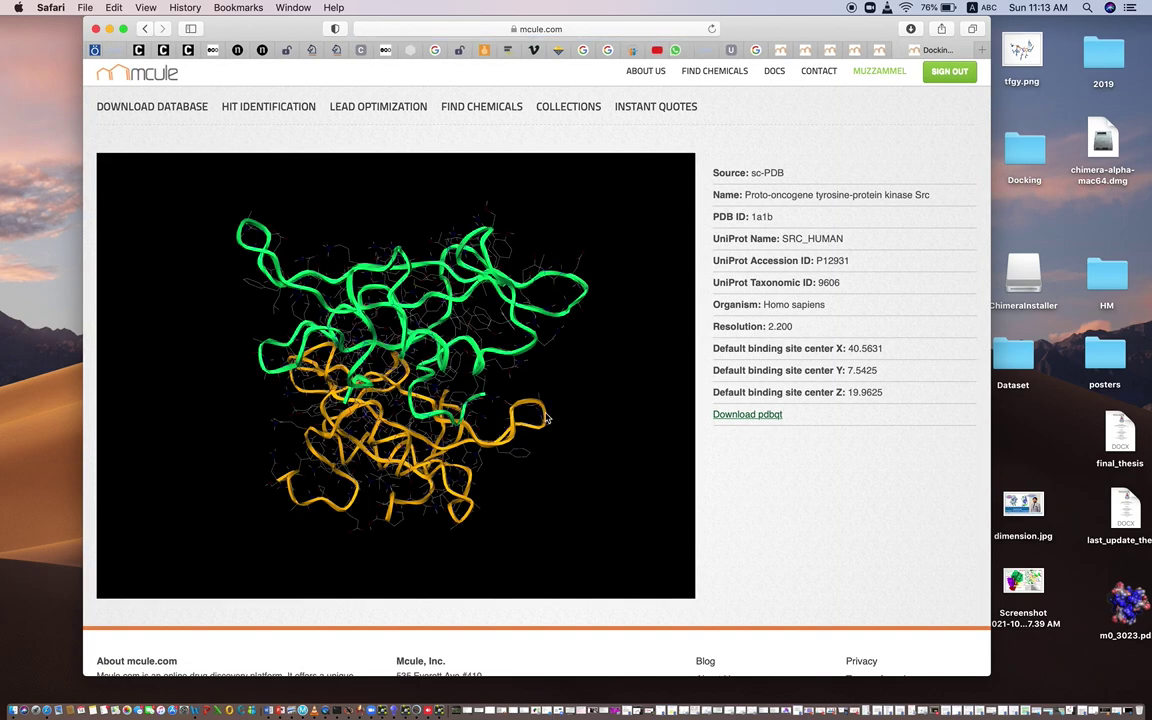
pyautogui.moveTo(518, 396); pyautogui.dragTo(195, 400)
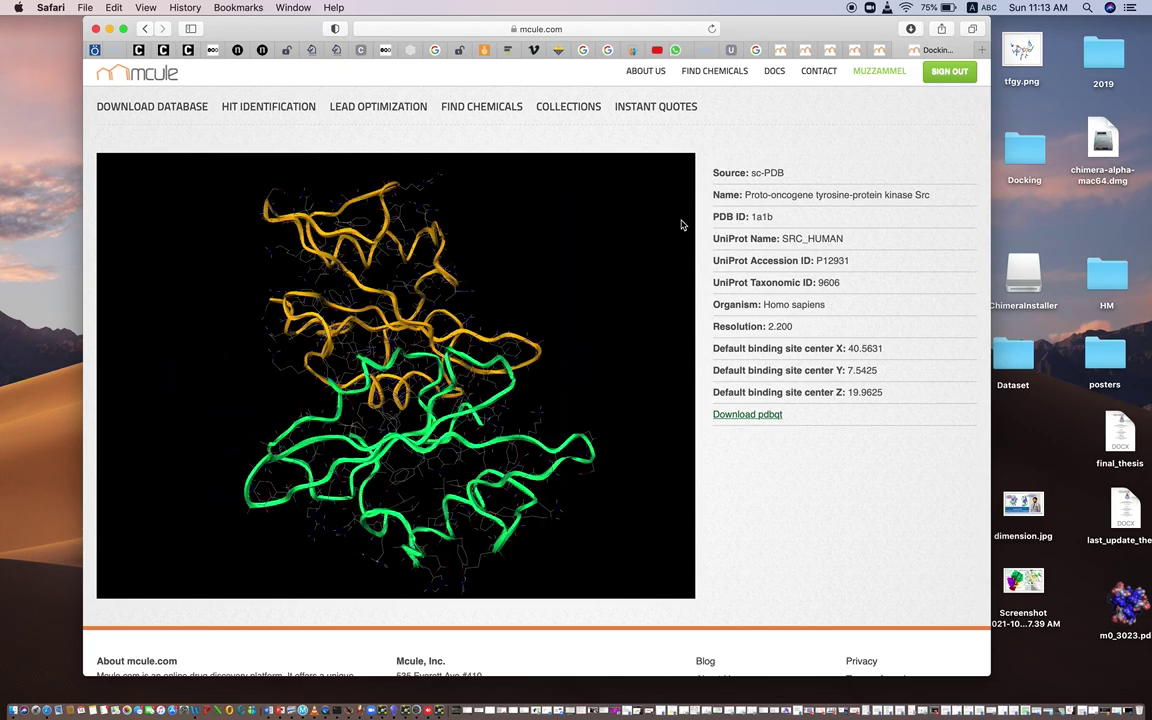
pyautogui.click(810, 49)
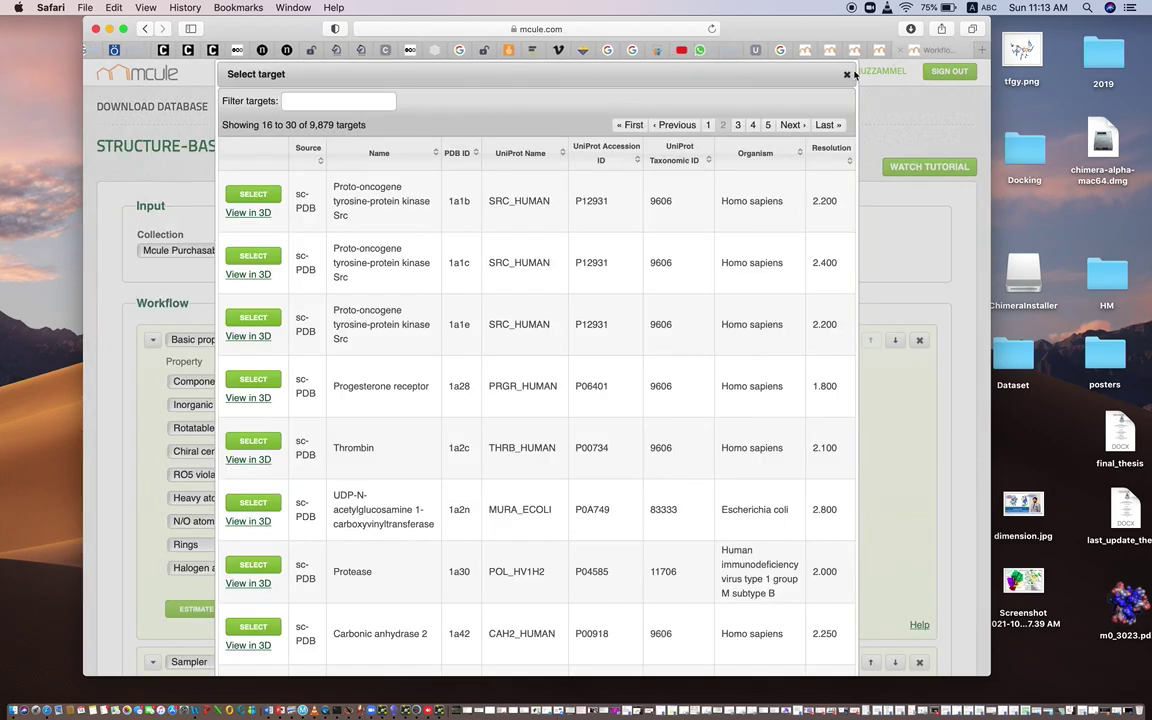
pyautogui.scroll(-5, 497, 260)
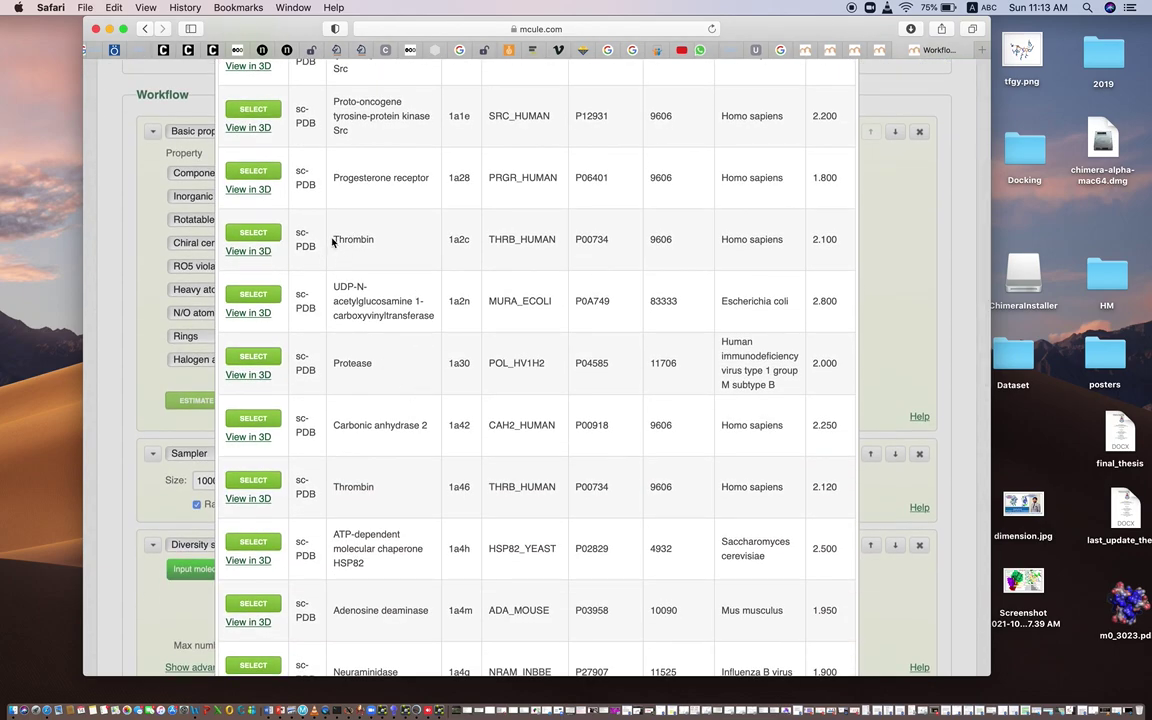
# Step: Examine the name, PDB ID and resolution of the thrombin target 1a2c in the target list
pyautogui.moveTo(335, 239); pyautogui.dragTo(374, 235)
pyautogui.scroll(5, 390, 244)
pyautogui.scroll(-3, 390, 244)
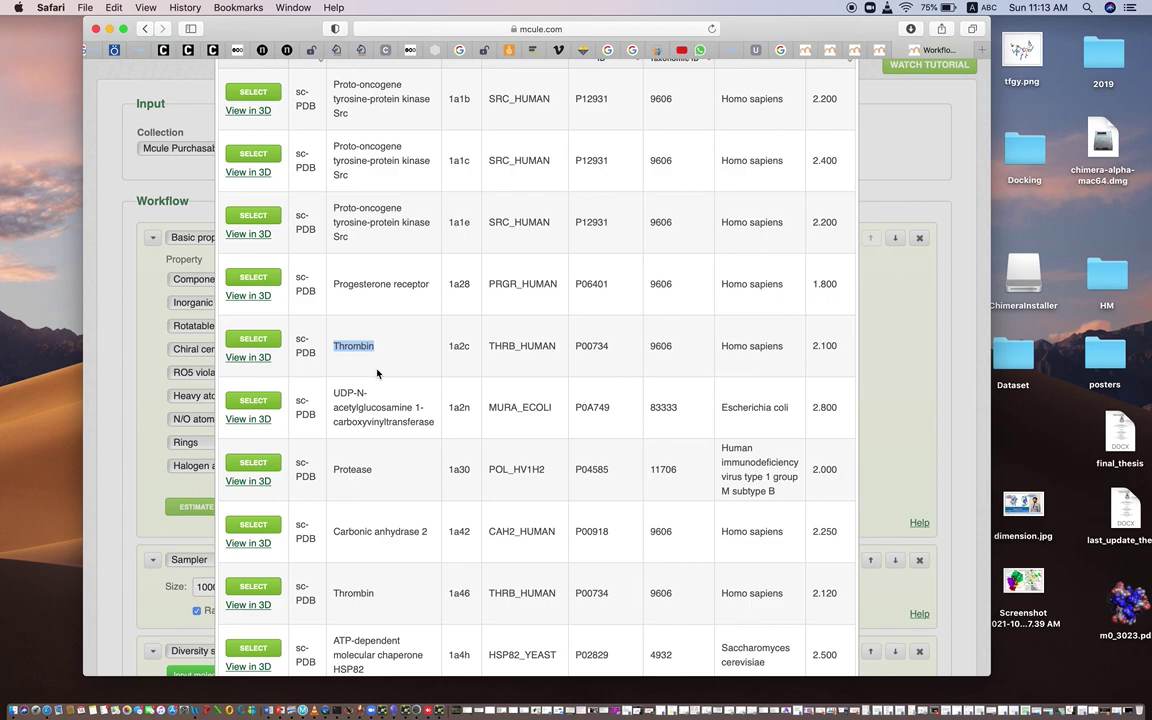
pyautogui.moveTo(466, 343); pyautogui.dragTo(440, 345)
pyautogui.click(457, 346)
pyautogui.scroll(2, 480, 280)
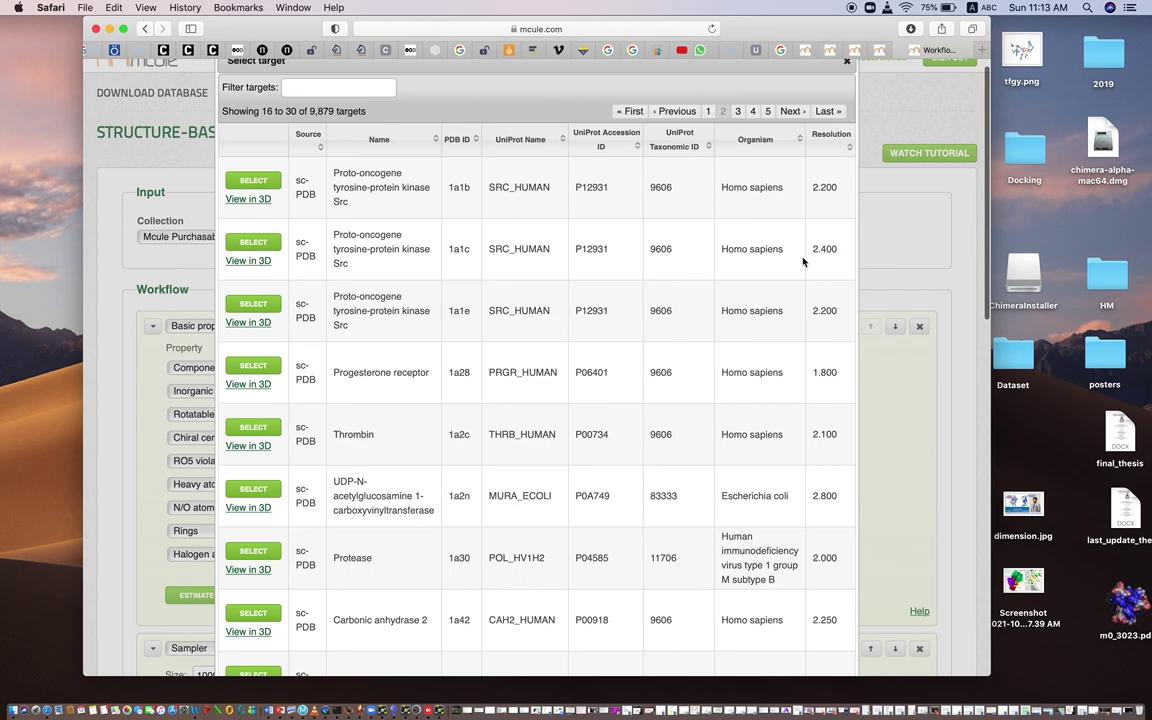
pyautogui.moveTo(815, 434); pyautogui.dragTo(842, 435)
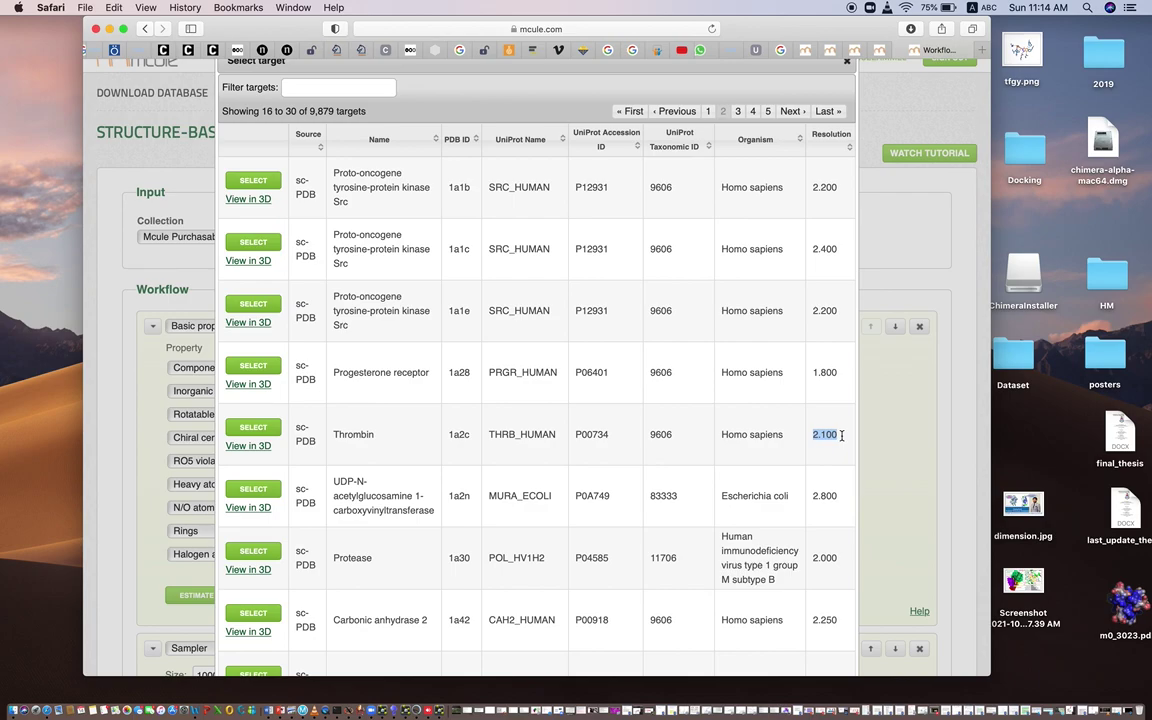
# Step: Examine the UniProt name, taxonomic ID, organism and resolution of the carbonic anhydrase 2 target 1a42
pyautogui.scroll(-3, 409, 568)
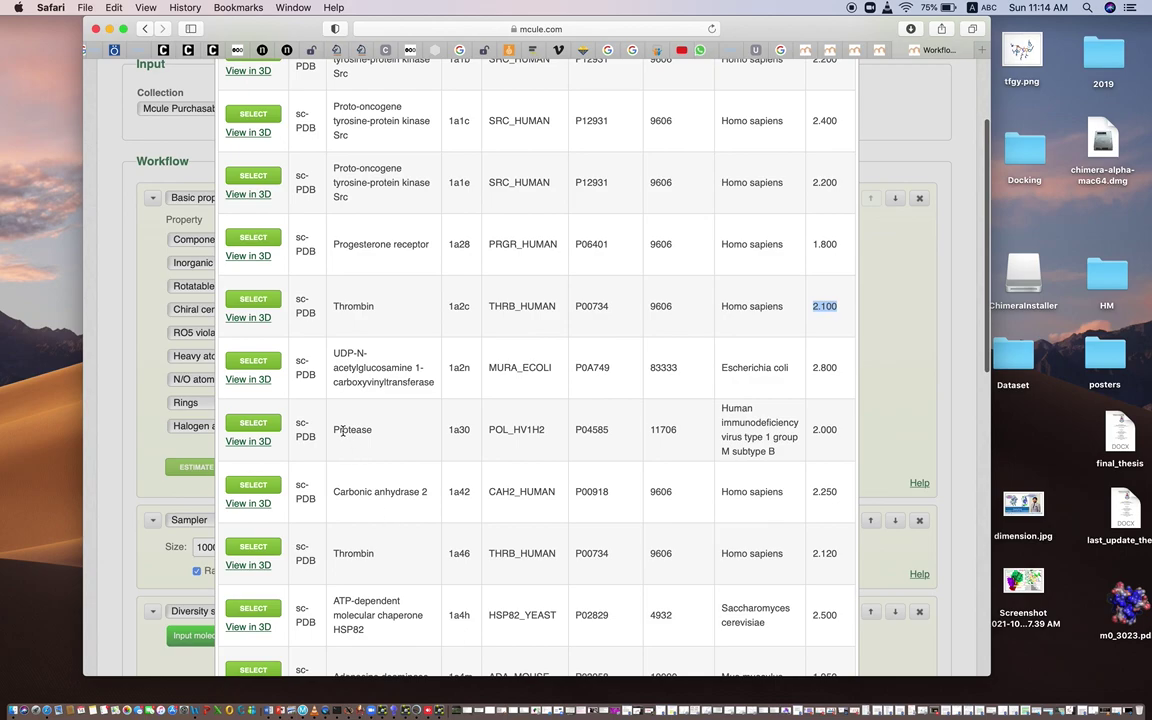
pyautogui.scroll(2, 400, 441)
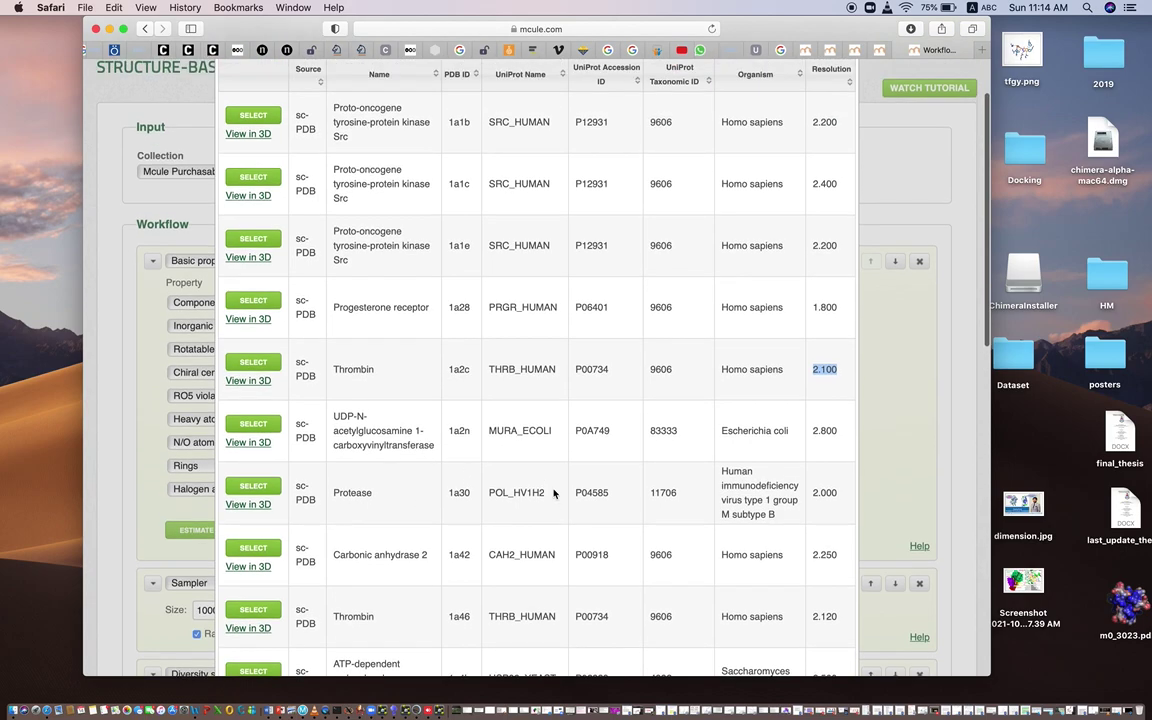
pyautogui.scroll(-4, 553, 493)
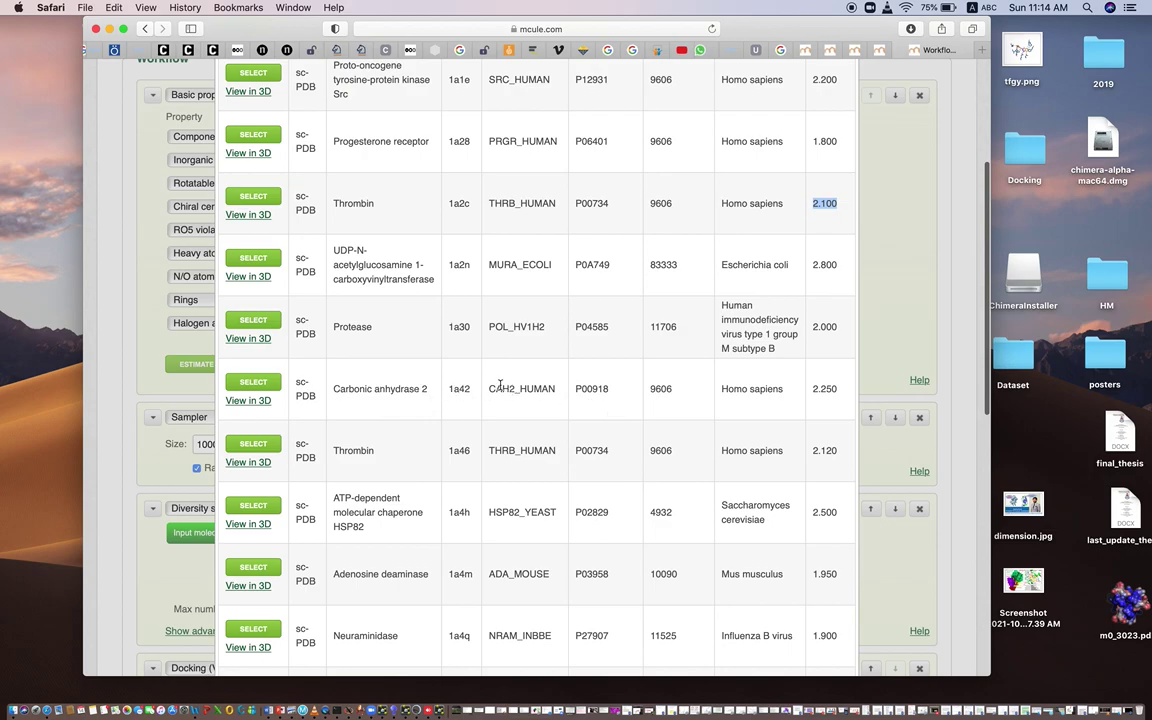
pyautogui.scroll(1, 607, 404)
pyautogui.scroll(1, 607, 404)
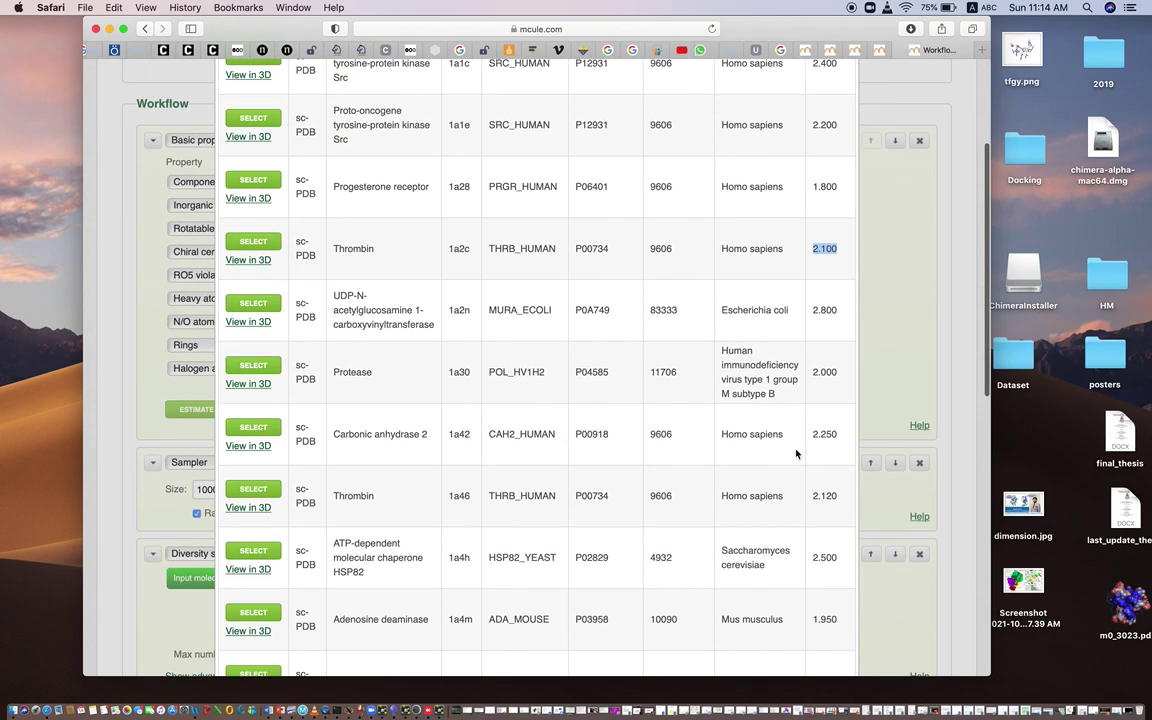
pyautogui.moveTo(490, 434); pyautogui.dragTo(520, 434)
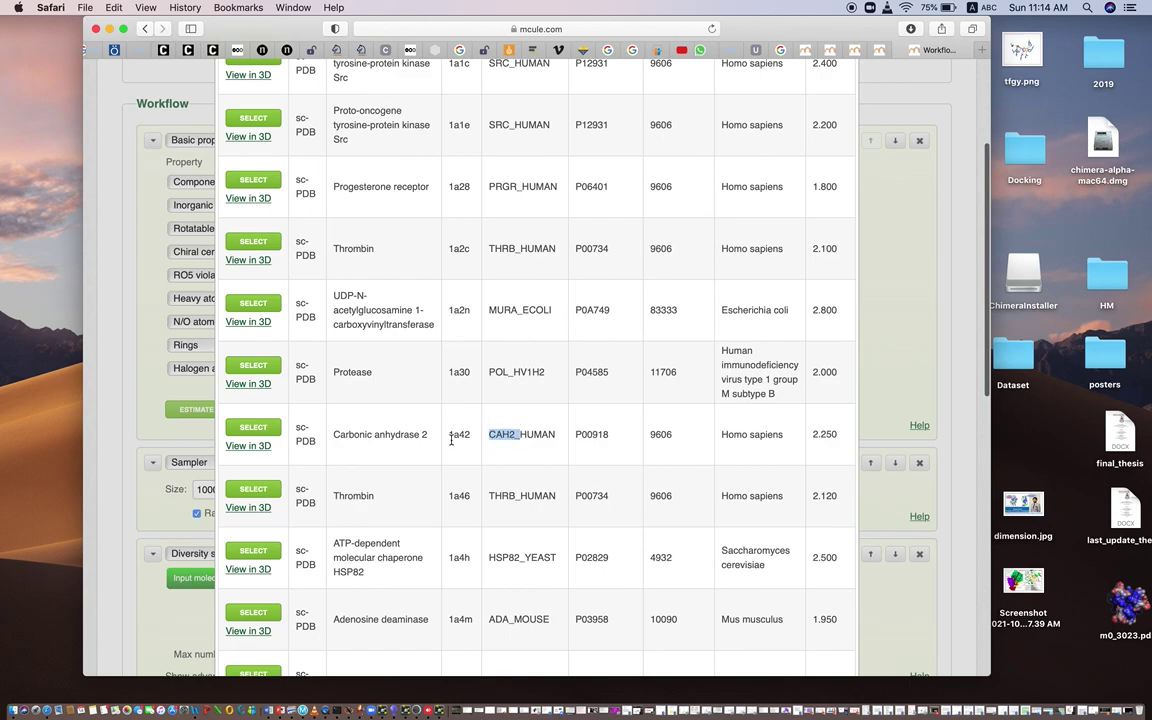
pyautogui.scroll(3, 586, 434)
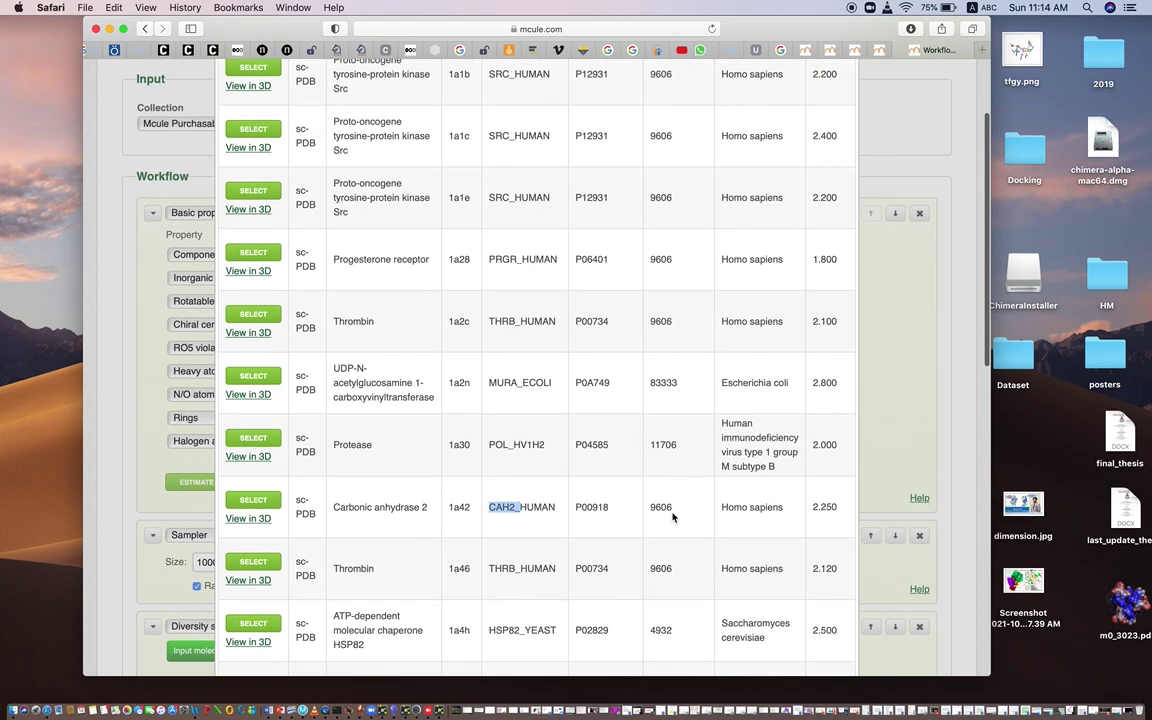
pyautogui.doubleClick(652, 507)
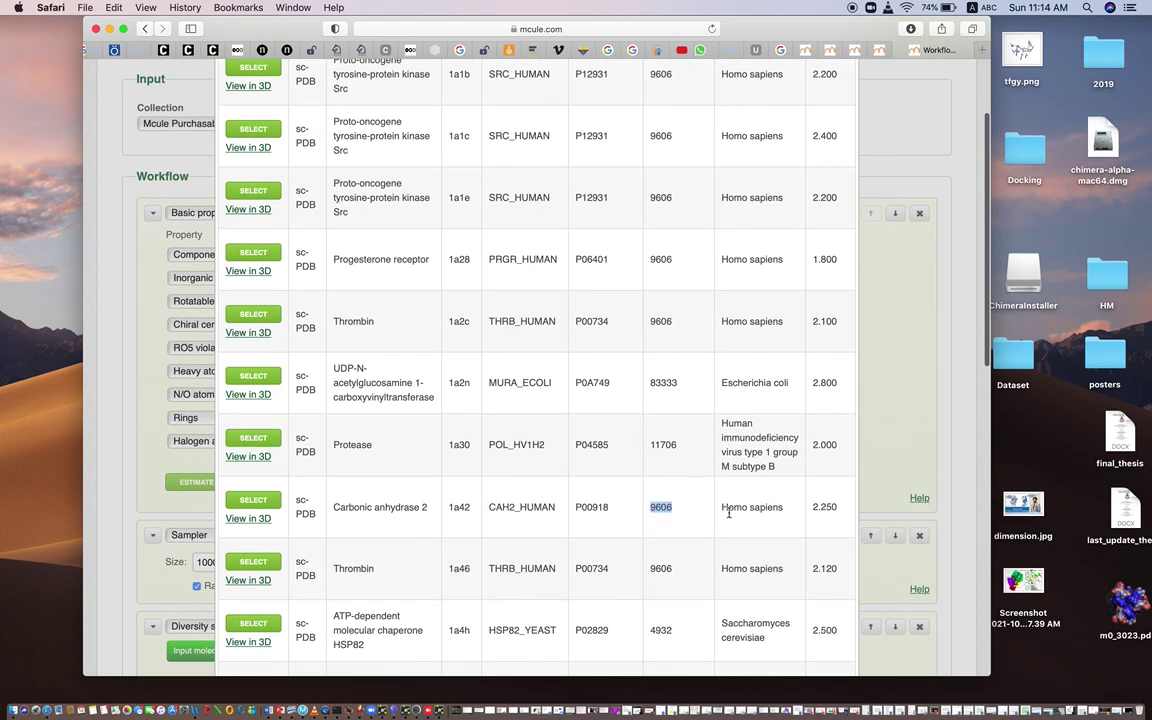
pyautogui.moveTo(723, 507); pyautogui.dragTo(809, 511)
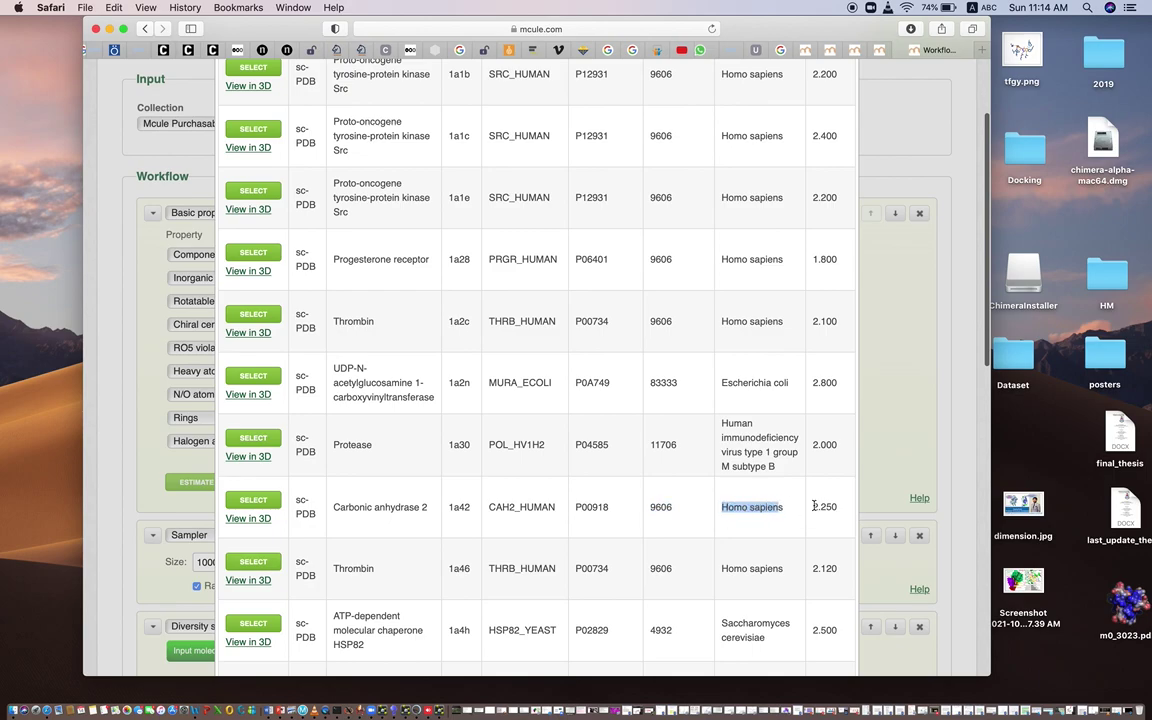
pyautogui.doubleClick(818, 507)
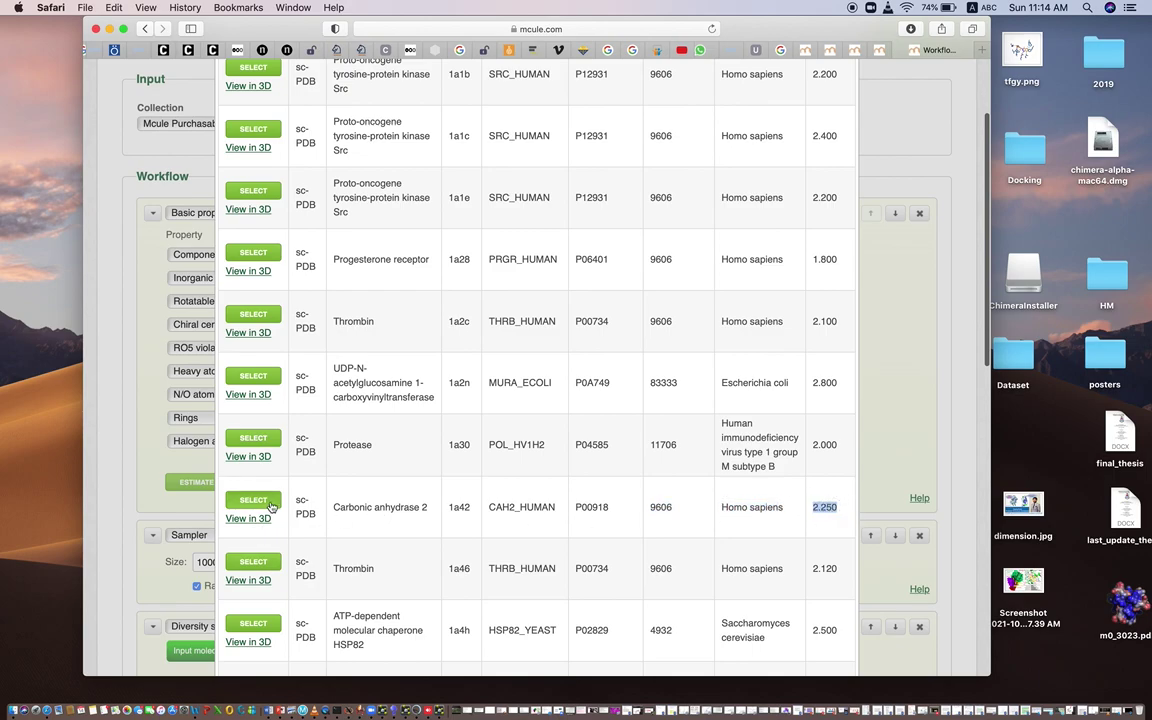
# Step: Inspect the carbonic anhydrase 2 target 1a42 in 3D, download its pdbqt file, and return to the target list
pyautogui.click(247, 518)
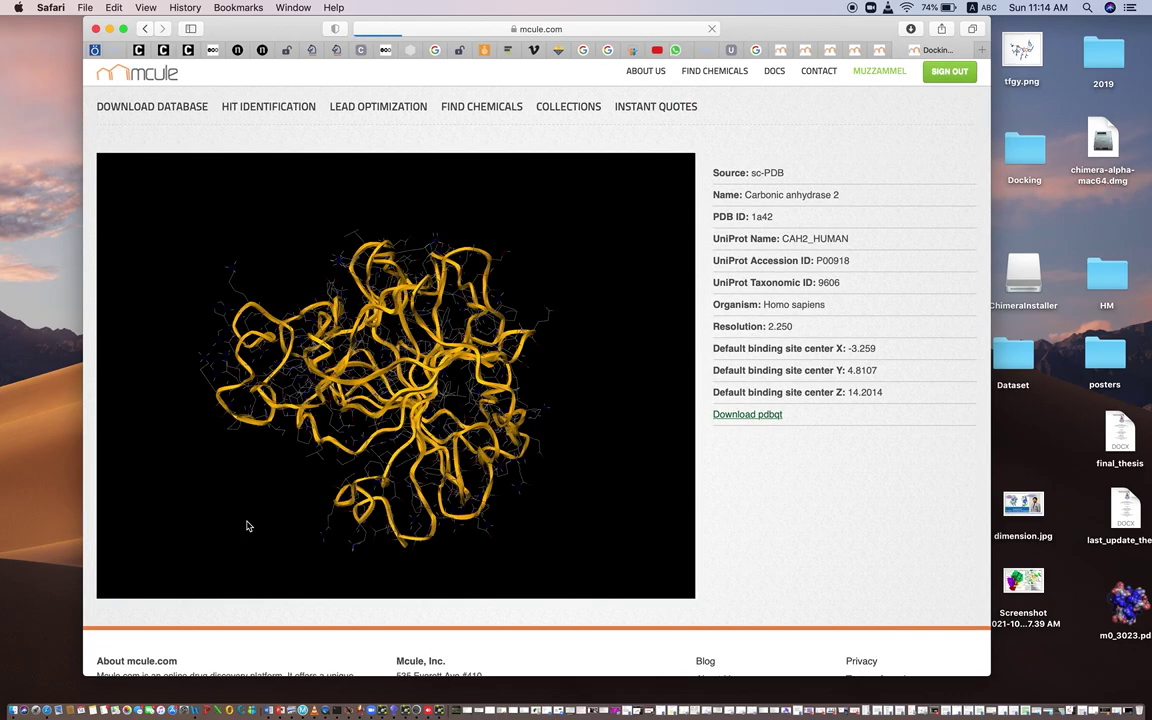
pyautogui.moveTo(509, 475); pyautogui.dragTo(620, 404)
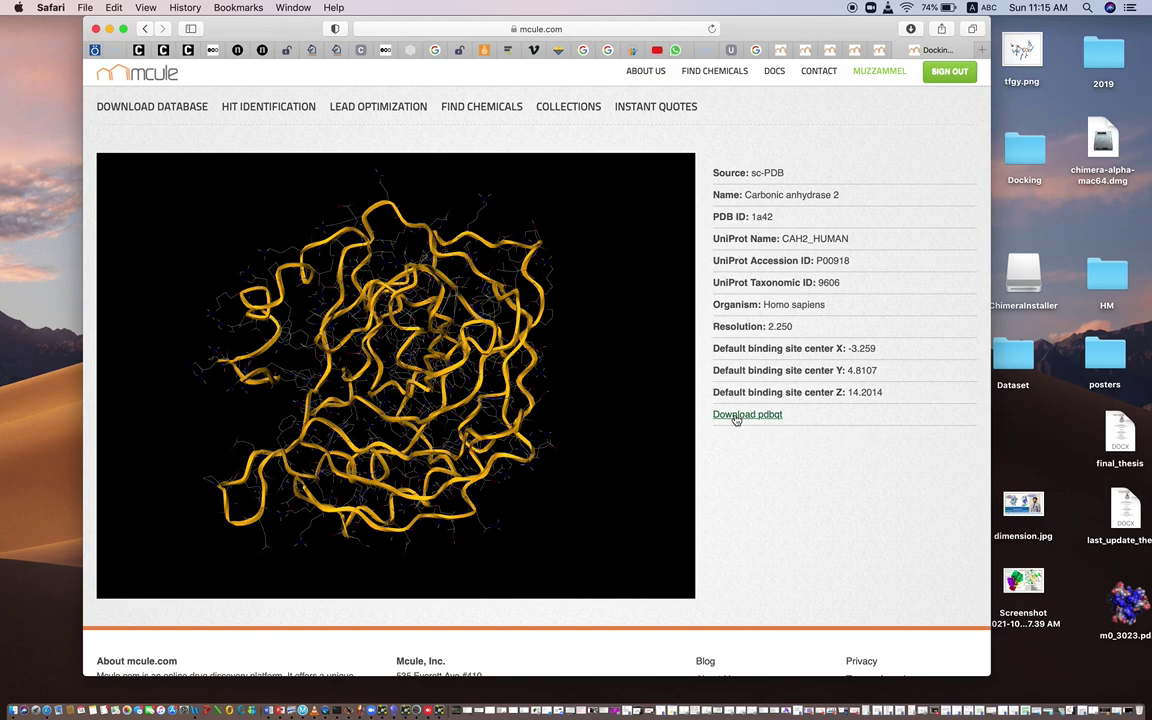
pyautogui.click(775, 416)
pyautogui.click(912, 50)
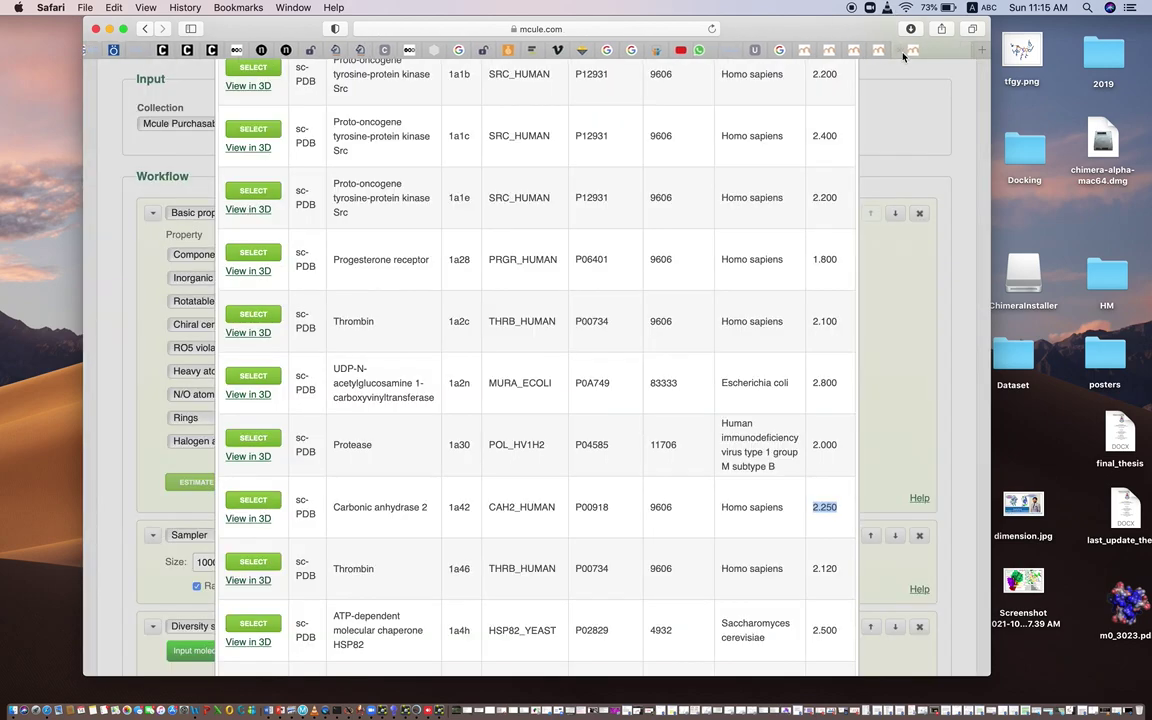
# Step: Close and reopen the docking target list, and check the total number of available targets at its end
pyautogui.scroll(-1, 509, 298)
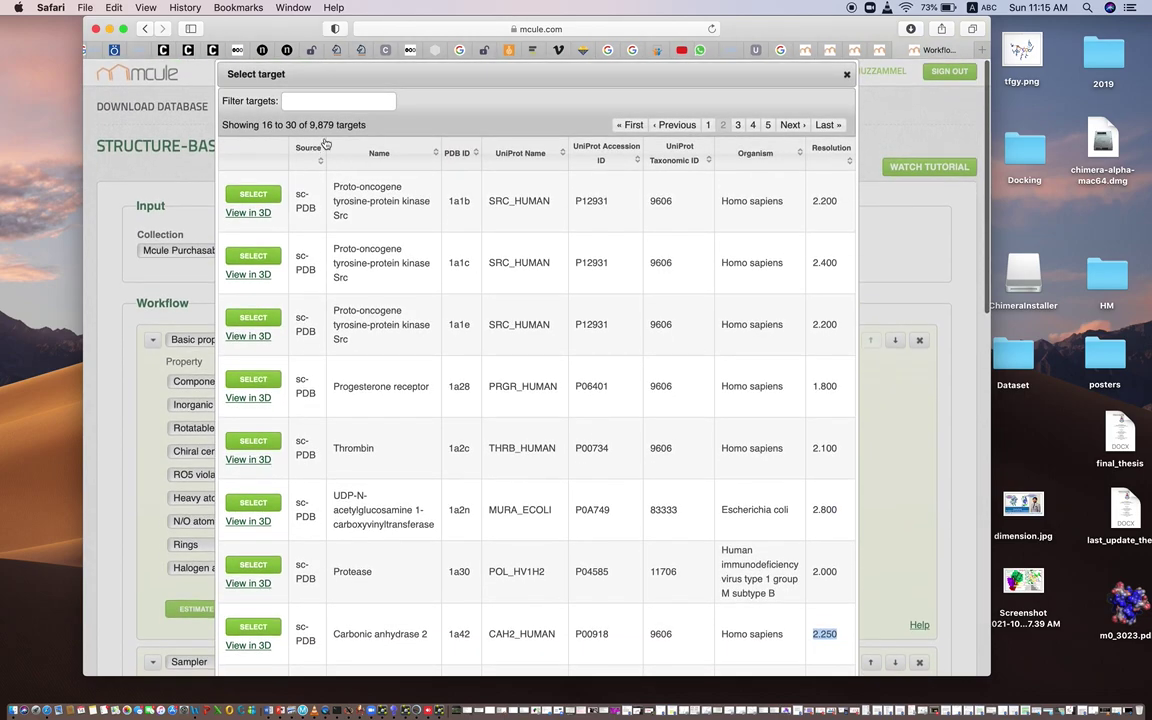
pyautogui.click(846, 77)
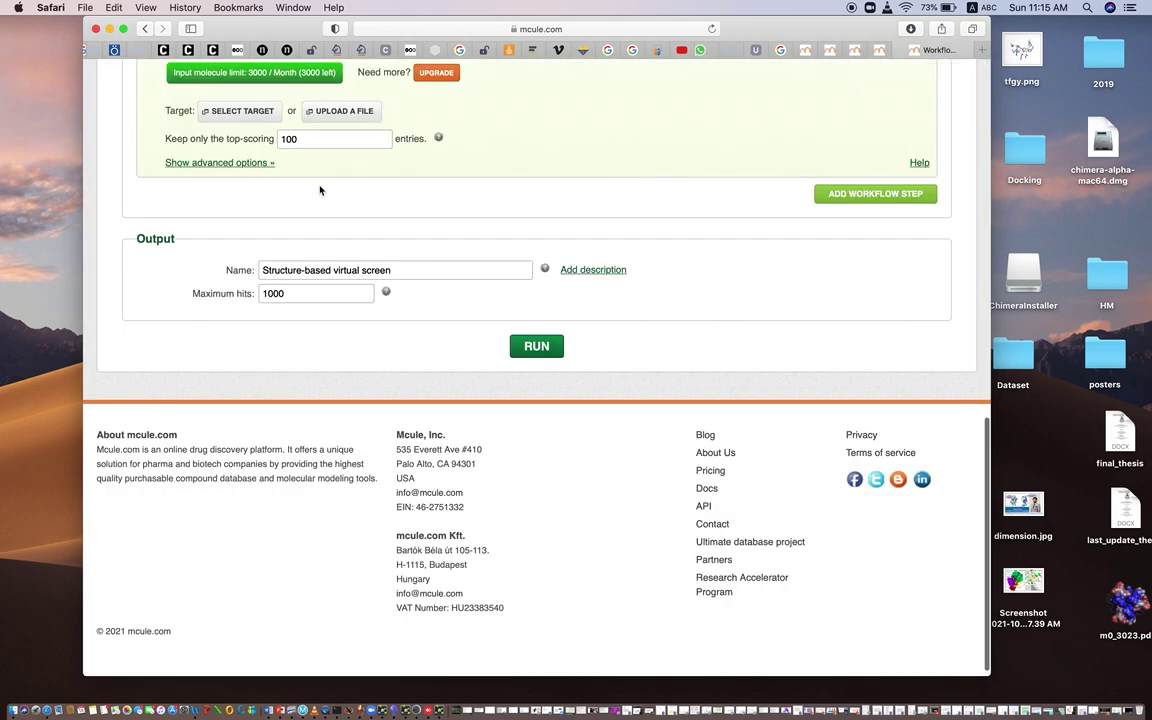
pyautogui.scroll(5, 321, 185)
pyautogui.click(220, 326)
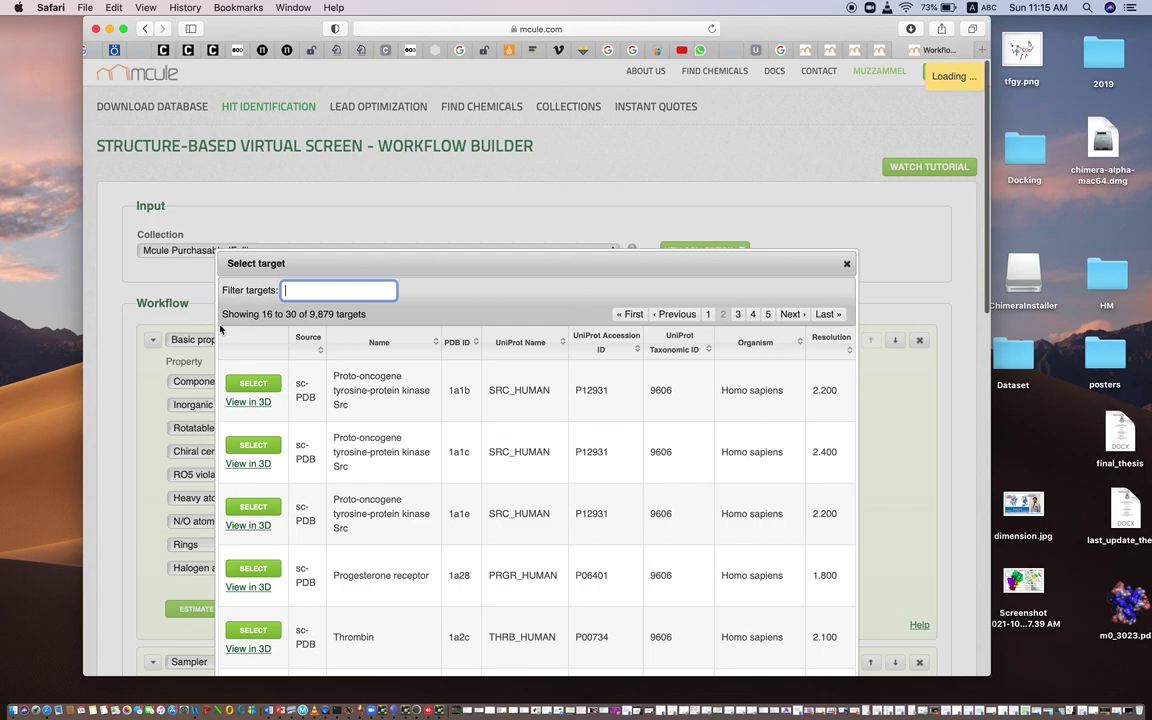
pyautogui.scroll(-10, 383, 418)
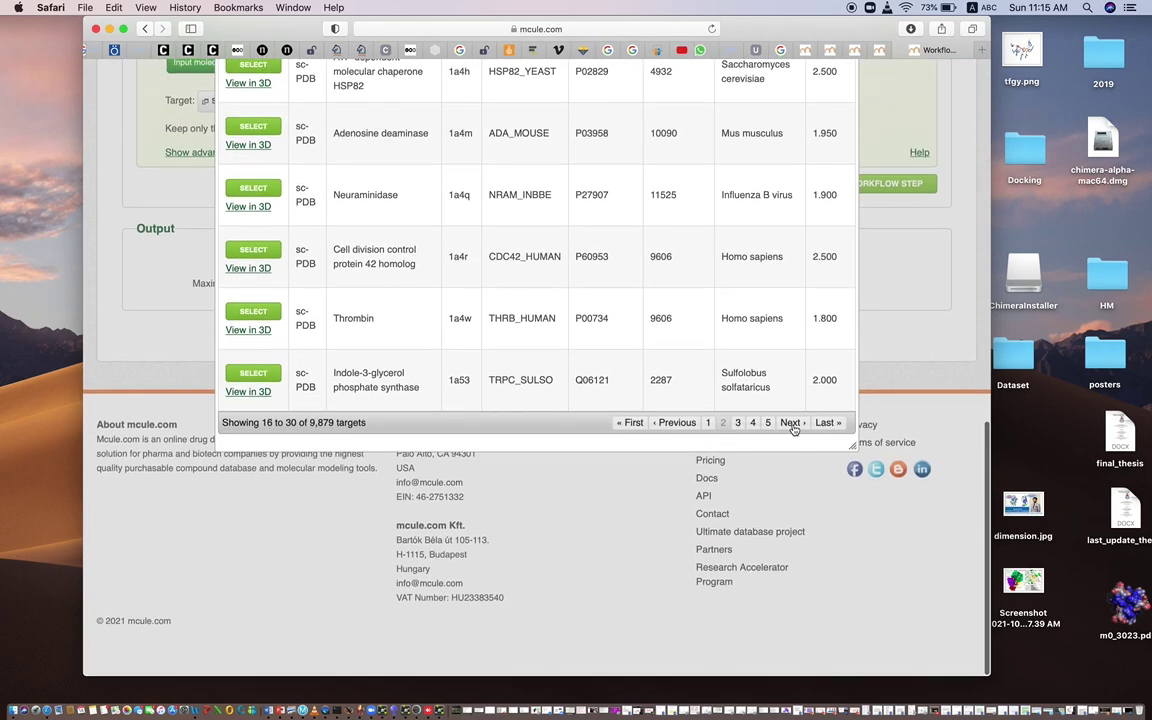
pyautogui.doubleClick(312, 422)
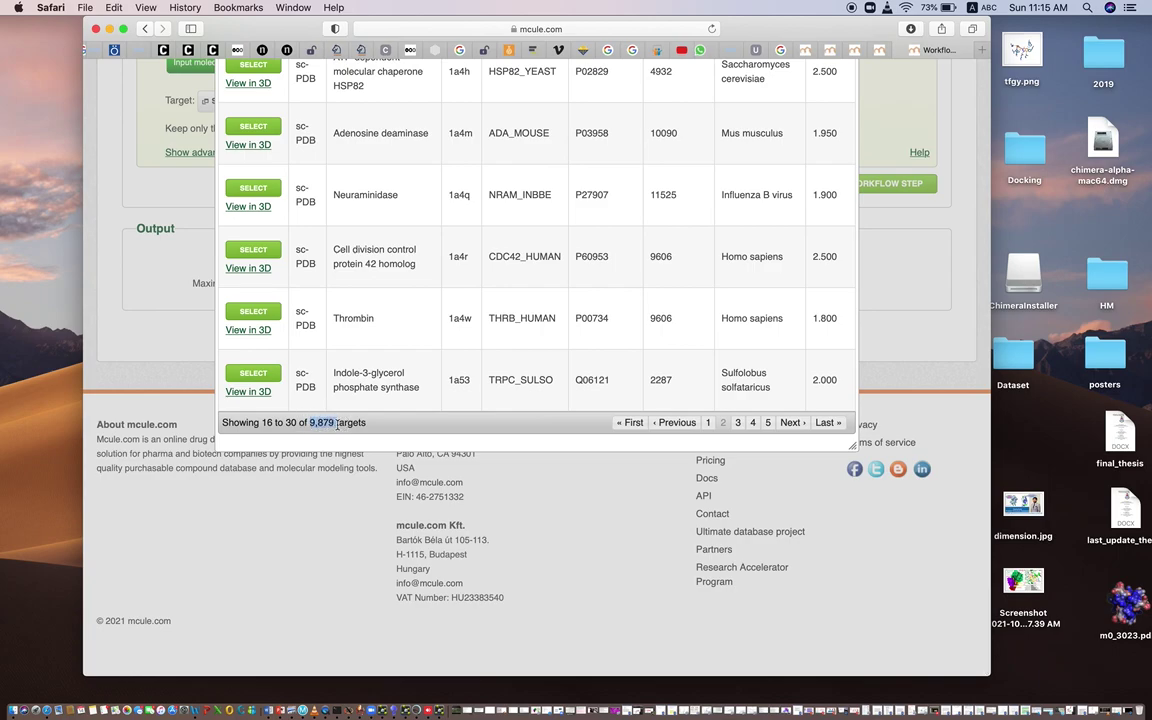
pyautogui.scroll(1, 339, 385)
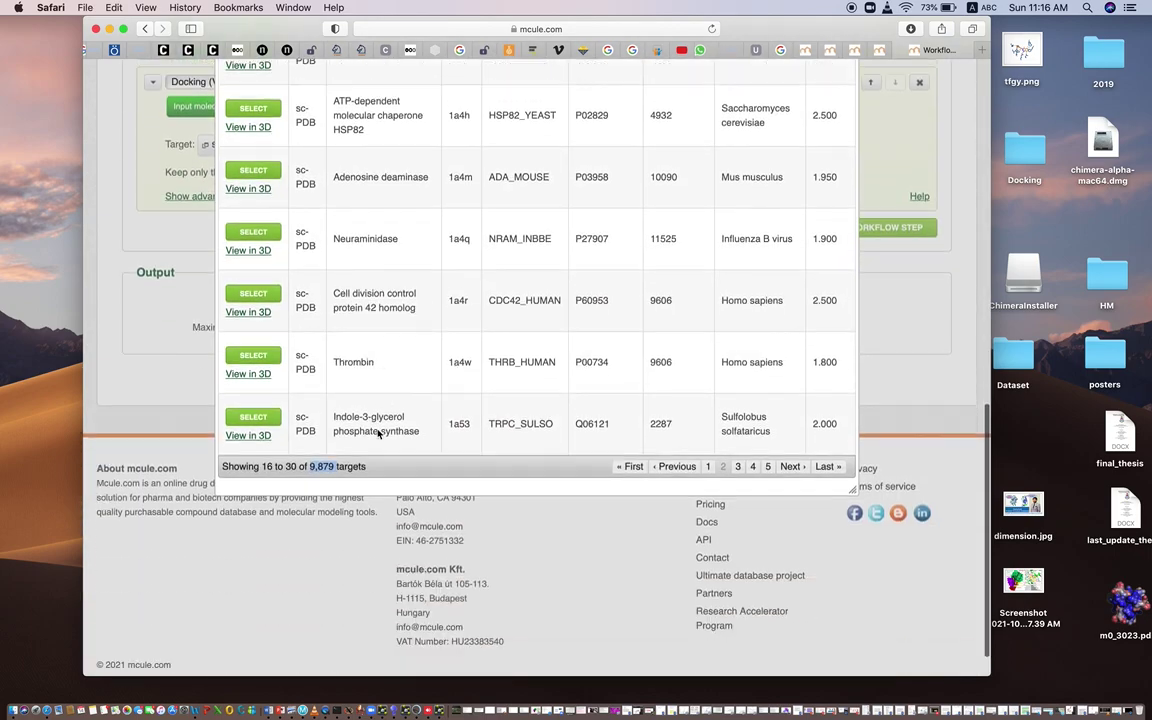
pyautogui.scroll(-1, 378, 433)
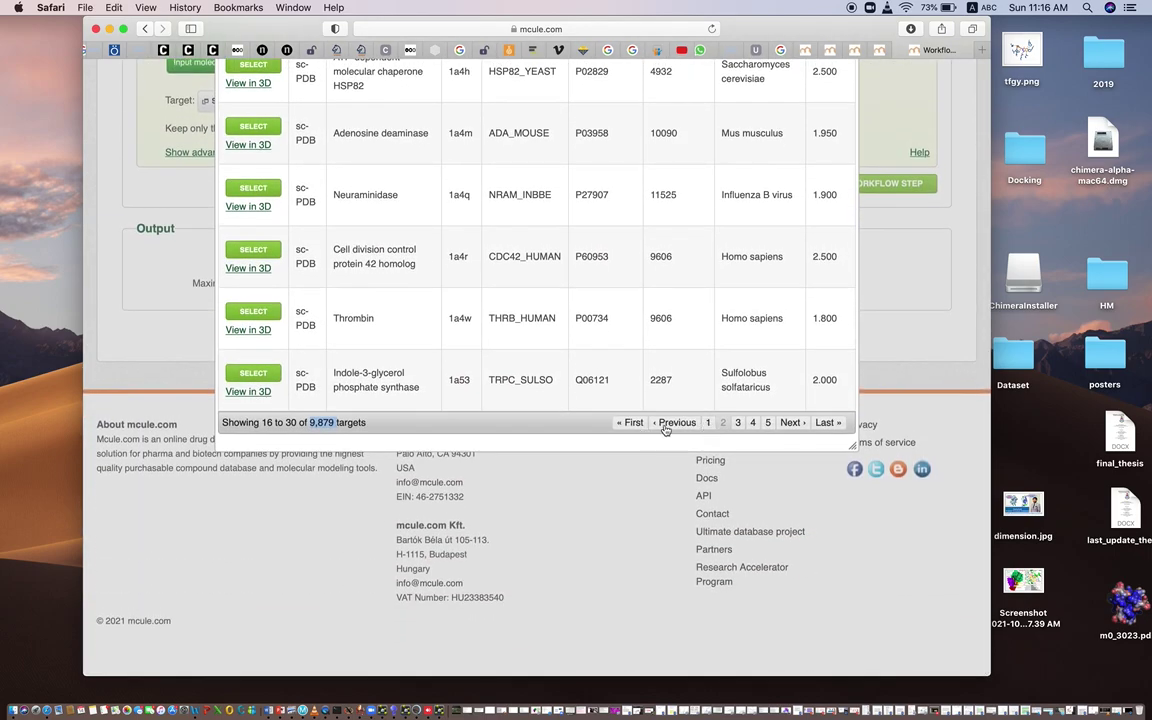
# Step: Choose the uploaded Minimised_4H9M from the first page of targets as the docking target, and briefly check the target upload form before closing it
pyautogui.click(631, 422)
pyautogui.scroll(10, 457, 274)
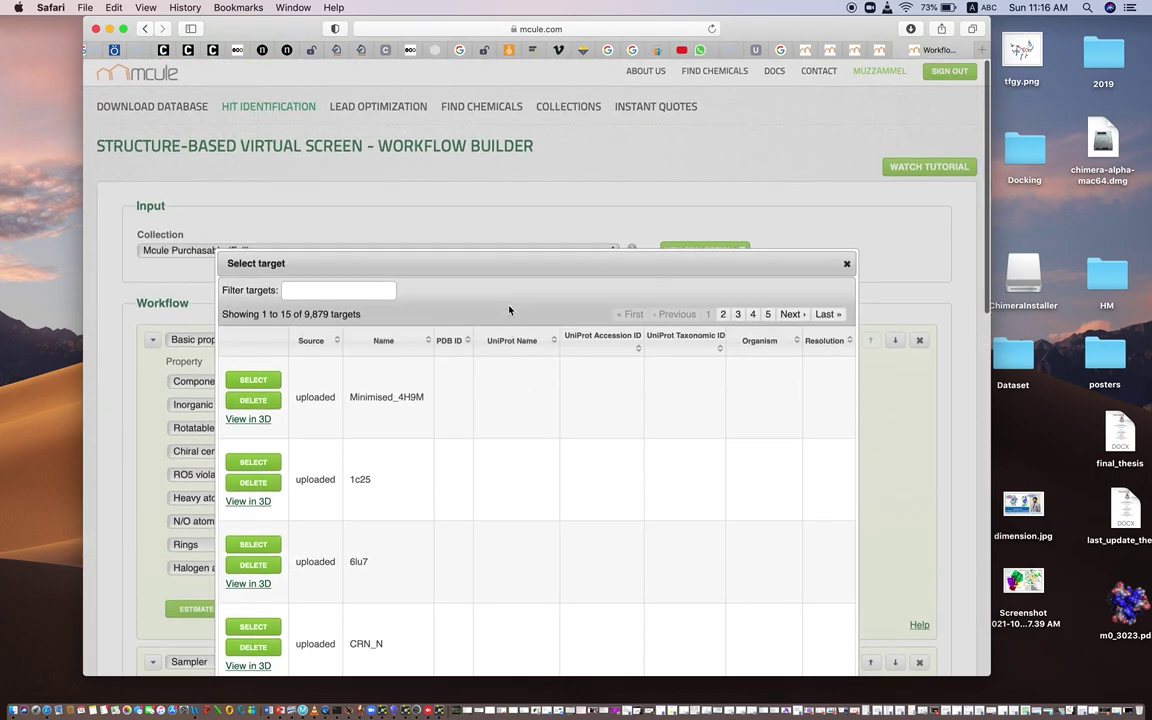
pyautogui.scroll(-5, 508, 310)
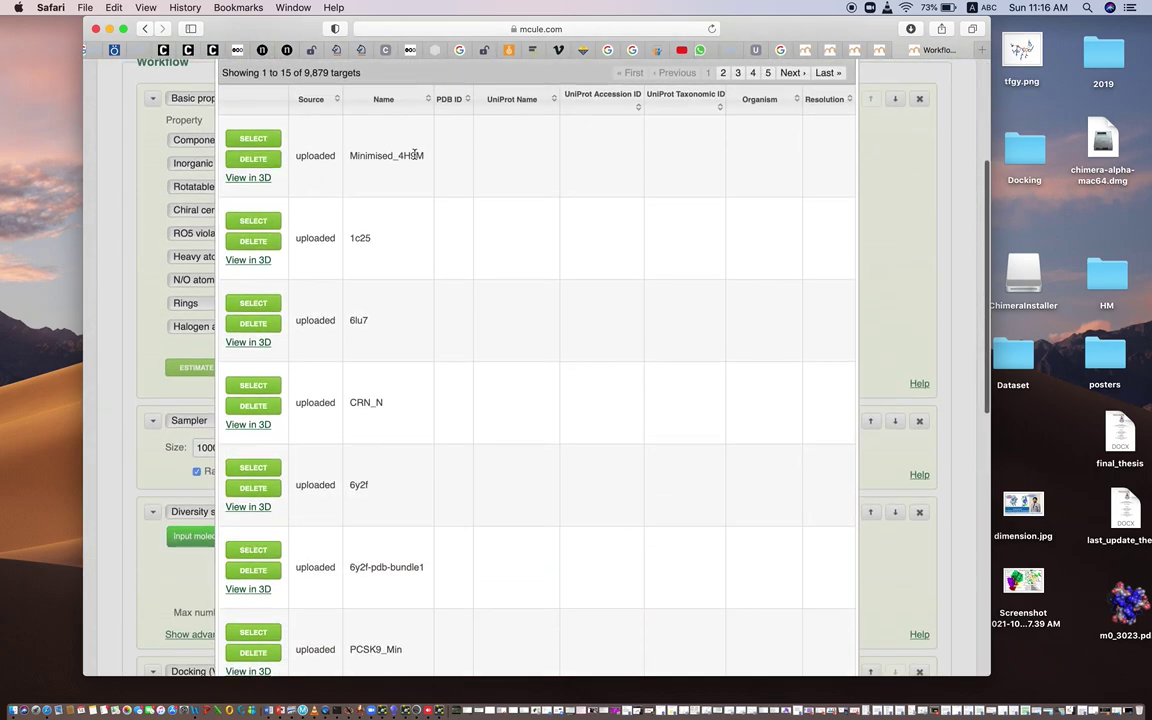
pyautogui.click(252, 141)
pyautogui.scroll(5, 384, 258)
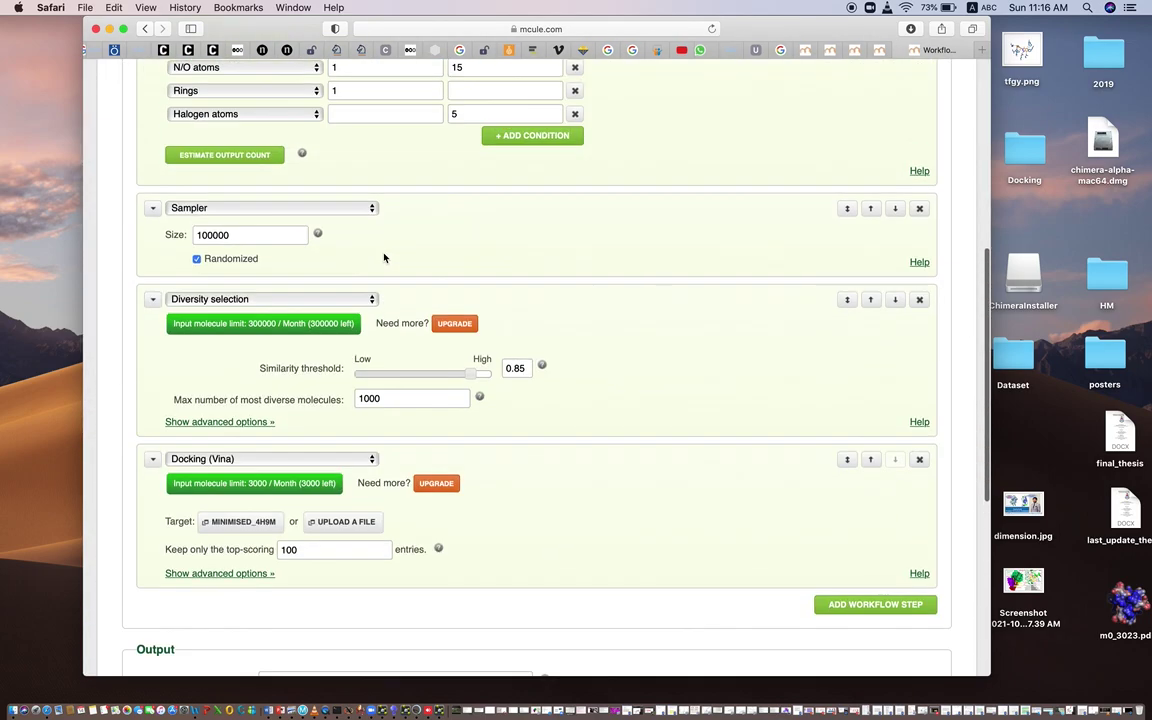
pyautogui.click(342, 524)
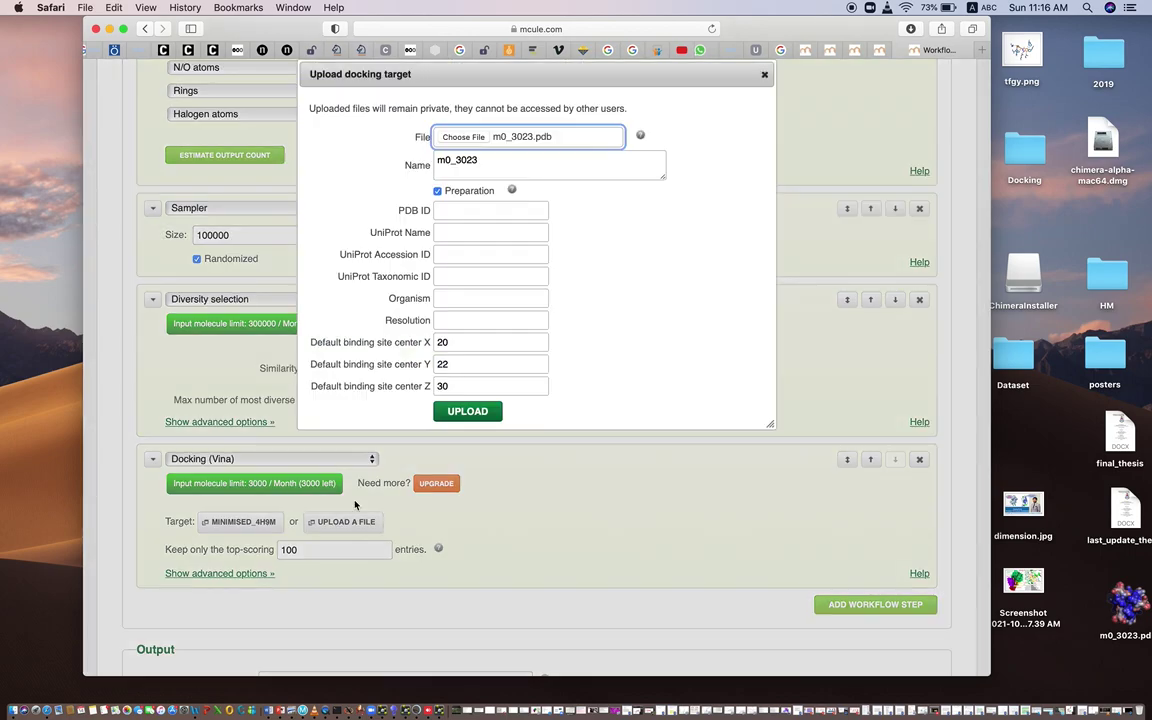
pyautogui.click(764, 75)
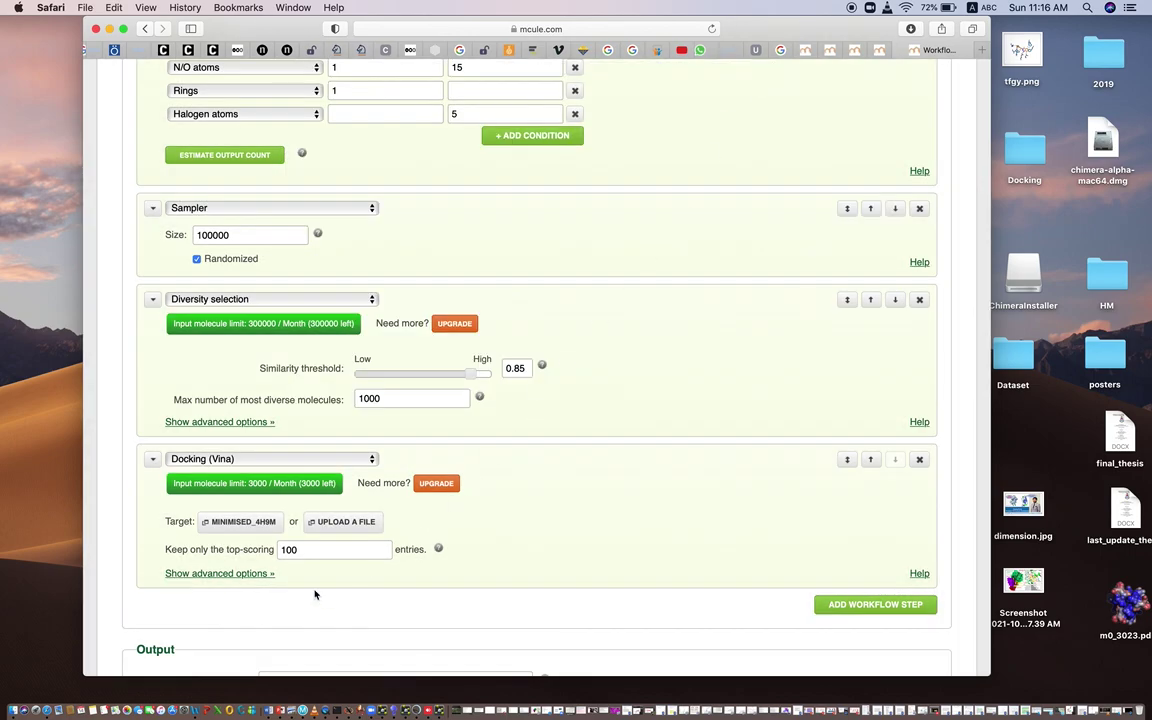
# Step: Show the advanced options of the Vina docking step and examine the X, Y and Z binding site center coordinates
pyautogui.scroll(-3, 314, 595)
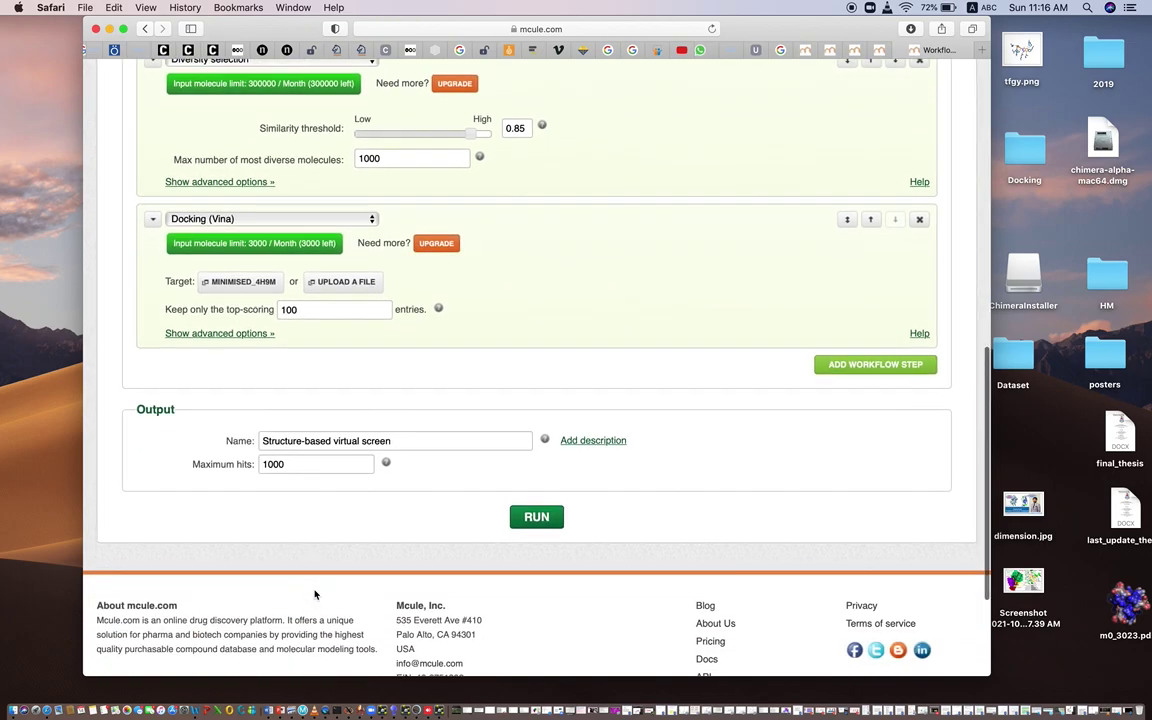
pyautogui.scroll(1, 314, 595)
pyautogui.click(237, 375)
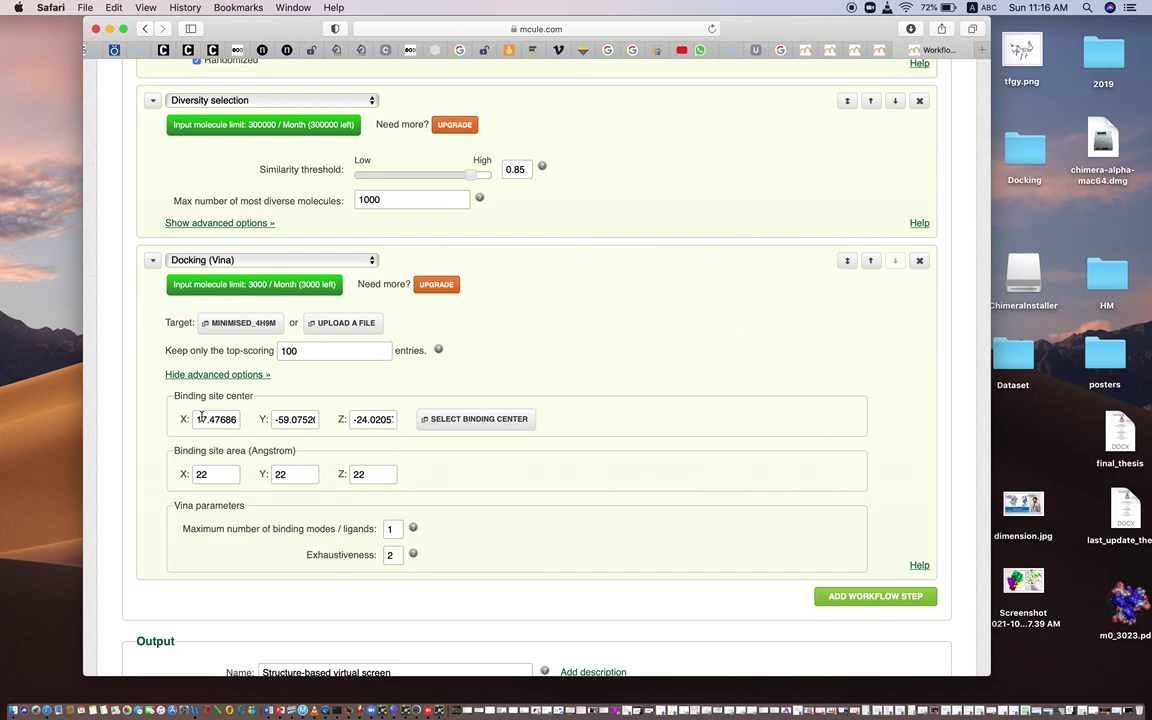
pyautogui.moveTo(197, 418); pyautogui.dragTo(398, 419)
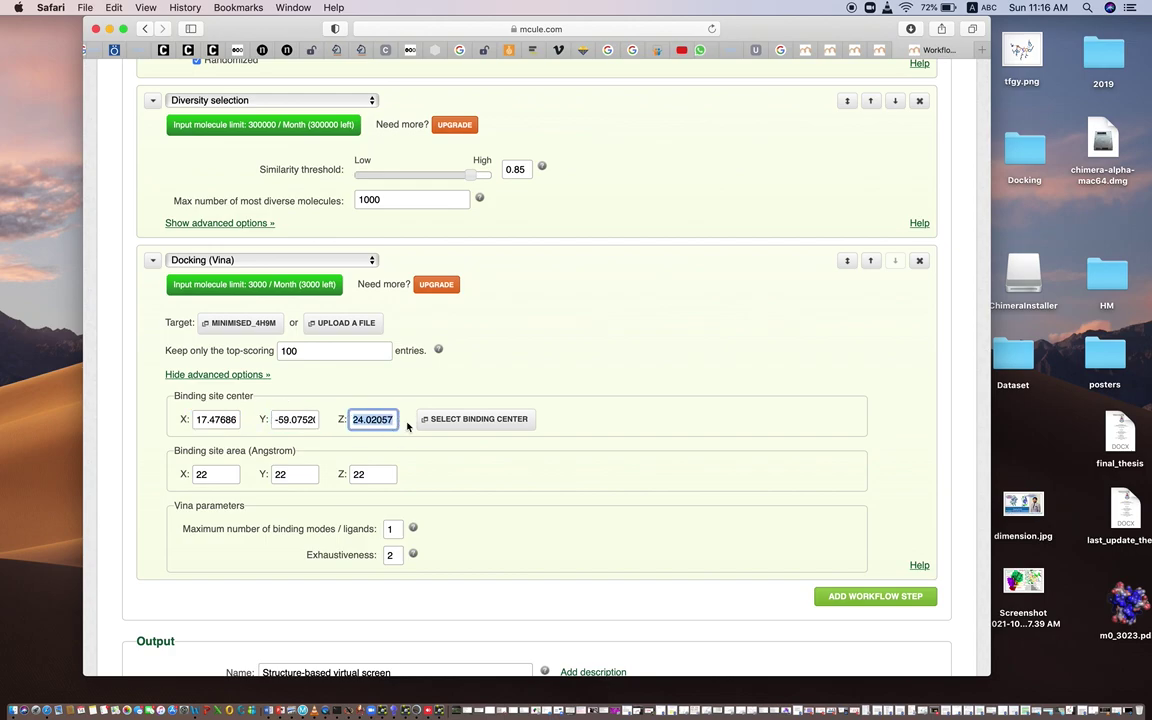
# Step: Open the binding center selection for Minimised_4H9M and inspect the protein structure in 3D up close
pyautogui.click(478, 420)
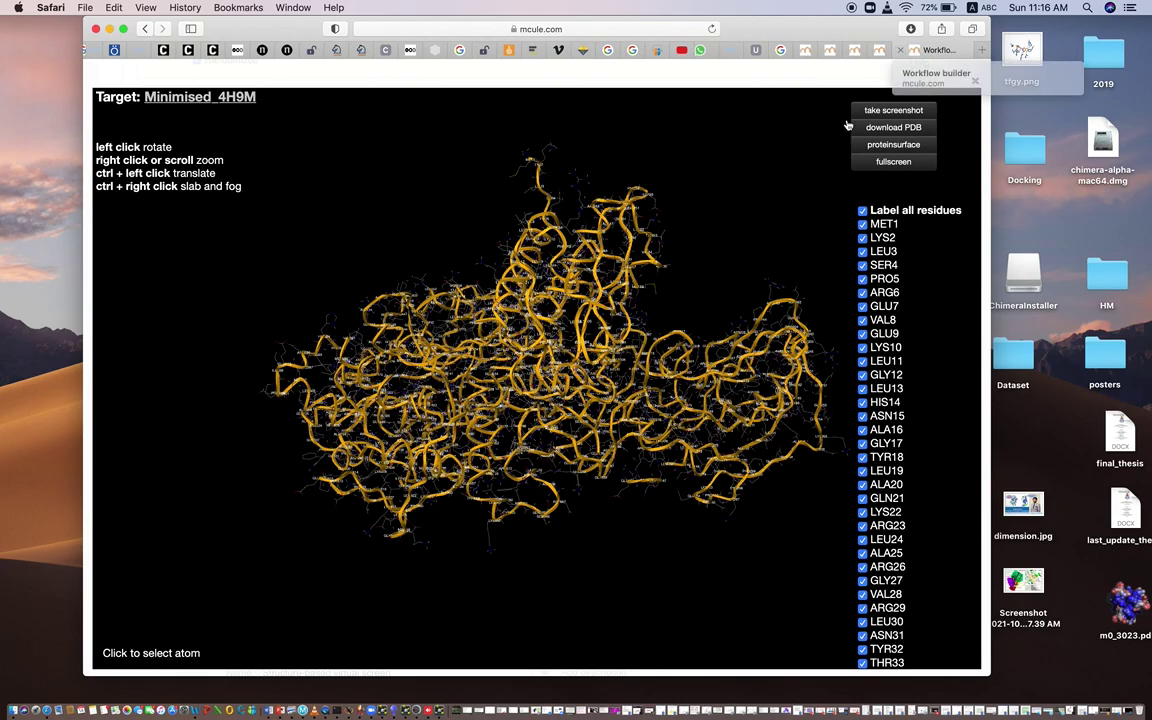
pyautogui.moveTo(719, 249); pyautogui.dragTo(733, 180)
pyautogui.scroll(10, 620, 511)
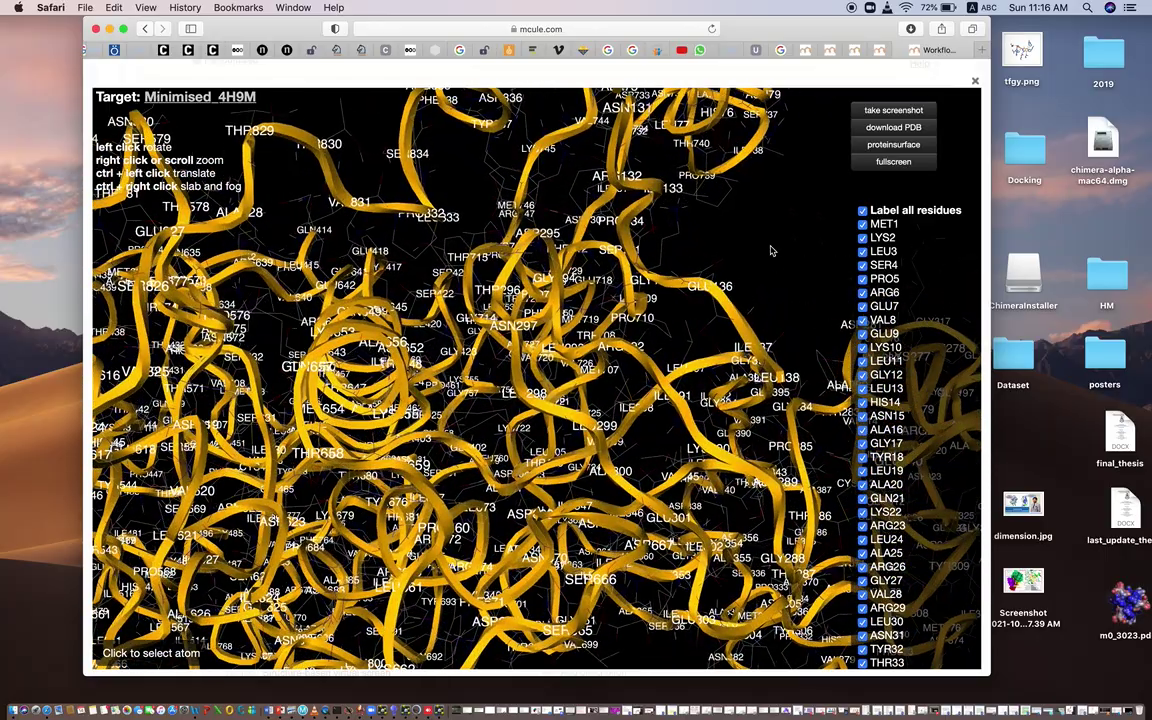
pyautogui.moveTo(771, 250); pyautogui.dragTo(712, 226)
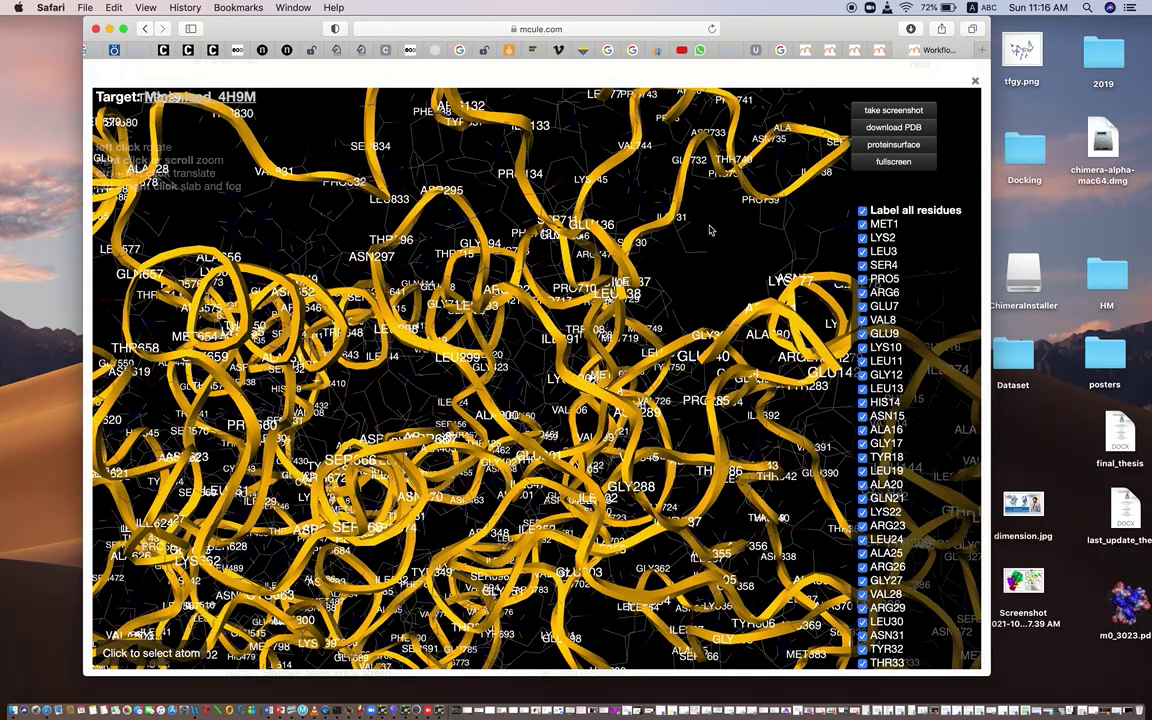
# Step: Turn off the labels of residues GLU252 to GLU259, except SER258, in the binding center viewer
pyautogui.scroll(-20, 880, 380)
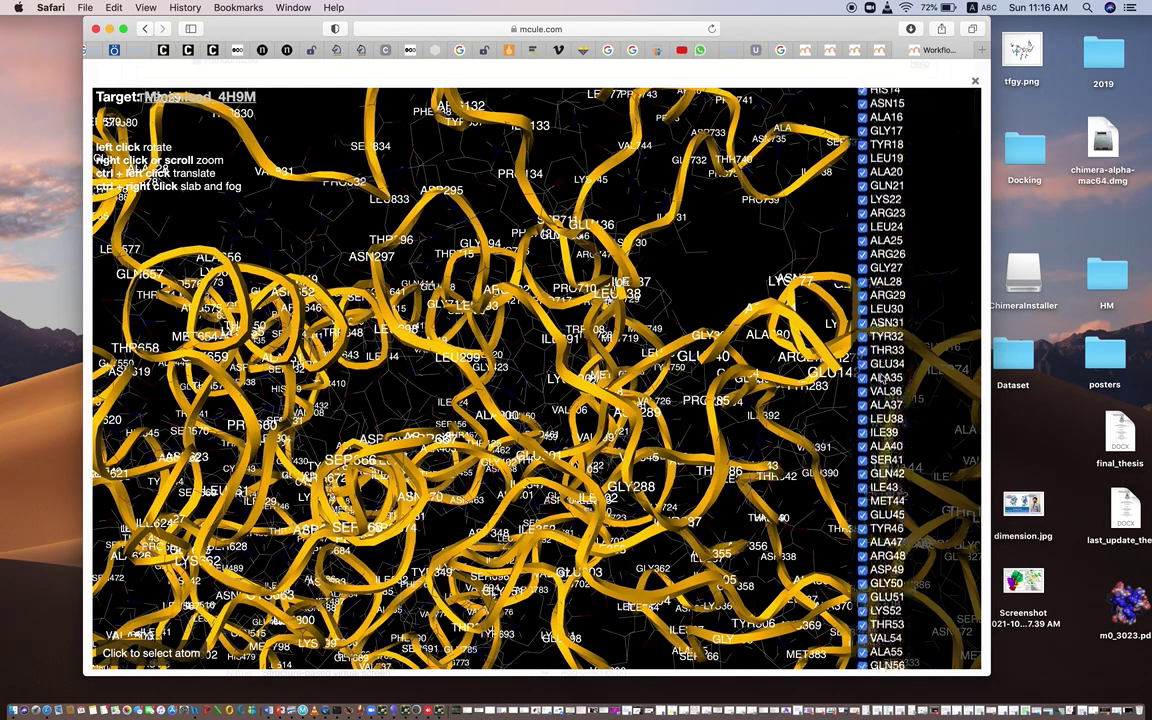
pyautogui.scroll(-20, 883, 381)
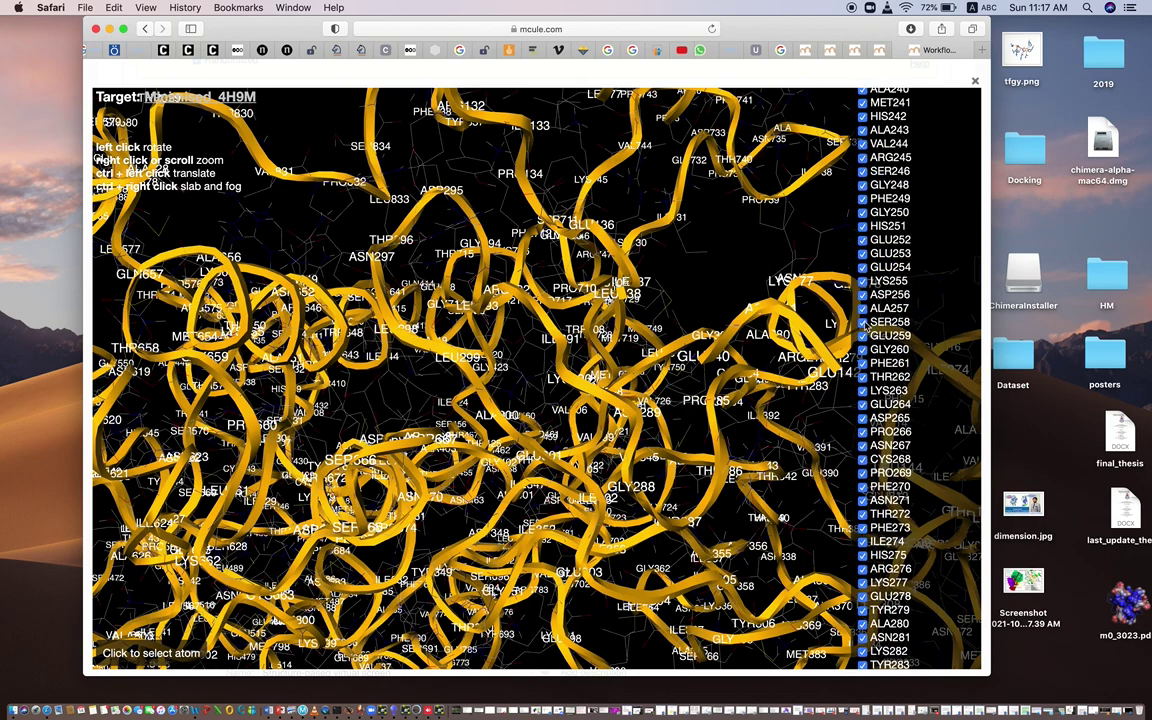
pyautogui.click(862, 267)
pyautogui.click(862, 281)
pyautogui.click(862, 295)
pyautogui.click(862, 308)
pyautogui.click(862, 336)
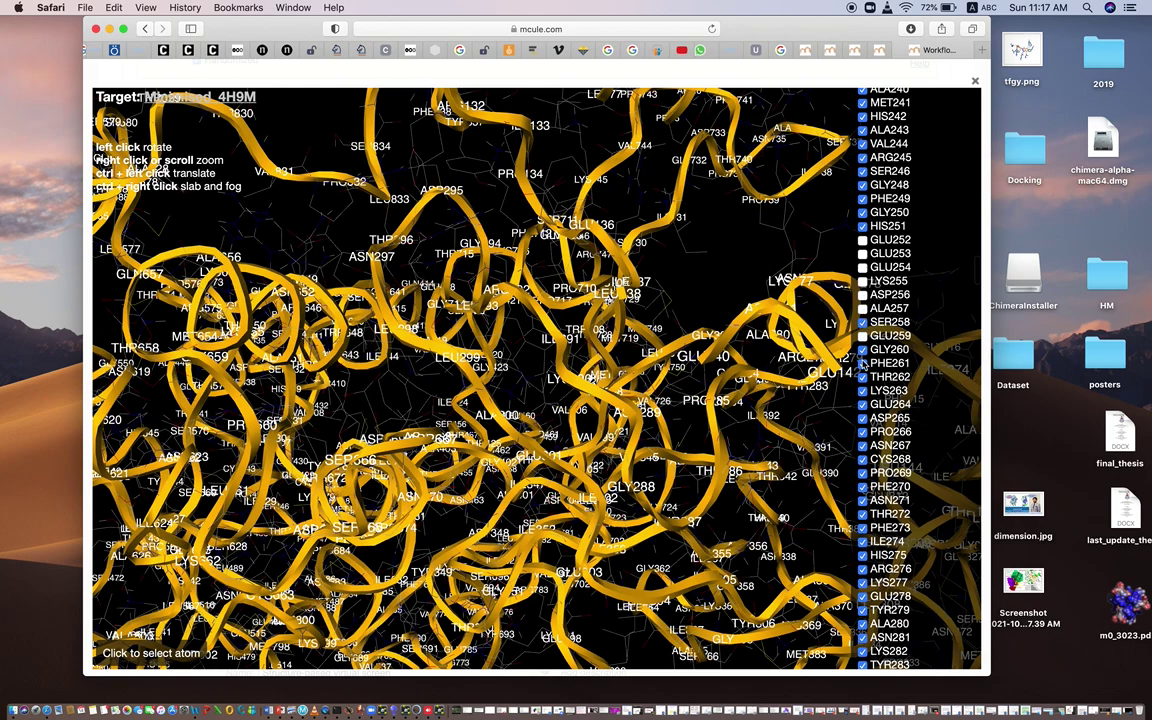
# Step: Turn off the labels of residues GLY288 to GLU301, except THR296 and LEU299
pyautogui.scroll(-5, 861, 380)
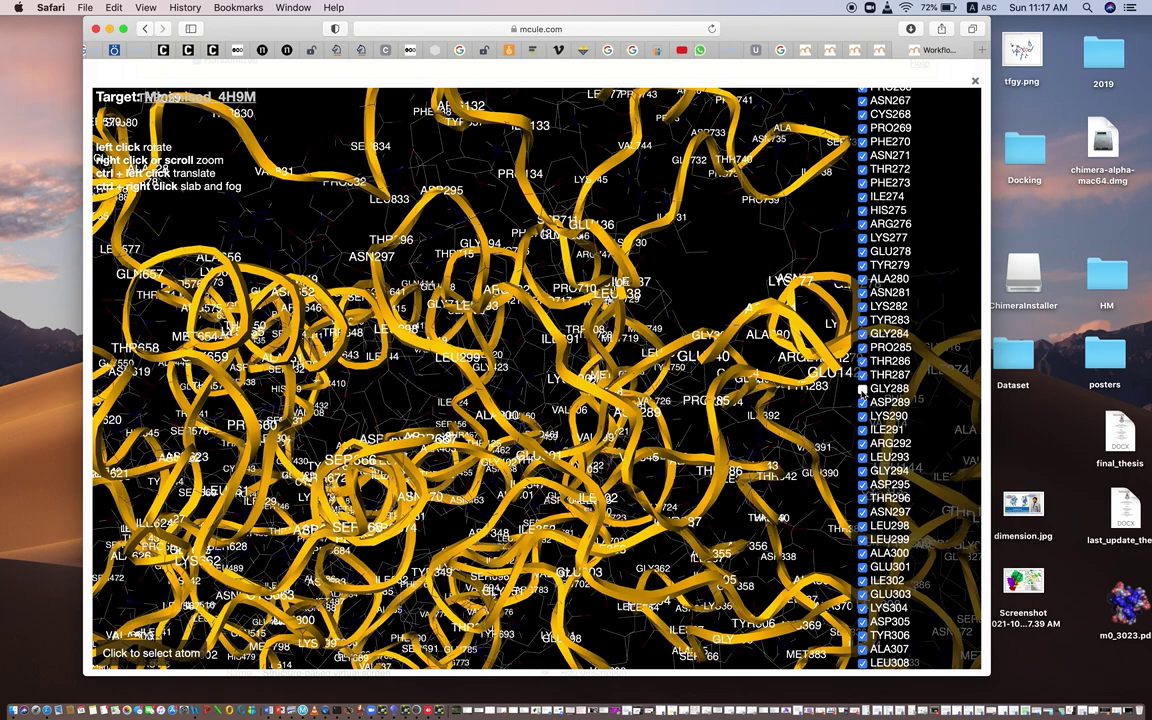
pyautogui.click(863, 416)
pyautogui.click(863, 402)
pyautogui.click(863, 443)
pyautogui.click(863, 429)
pyautogui.click(863, 457)
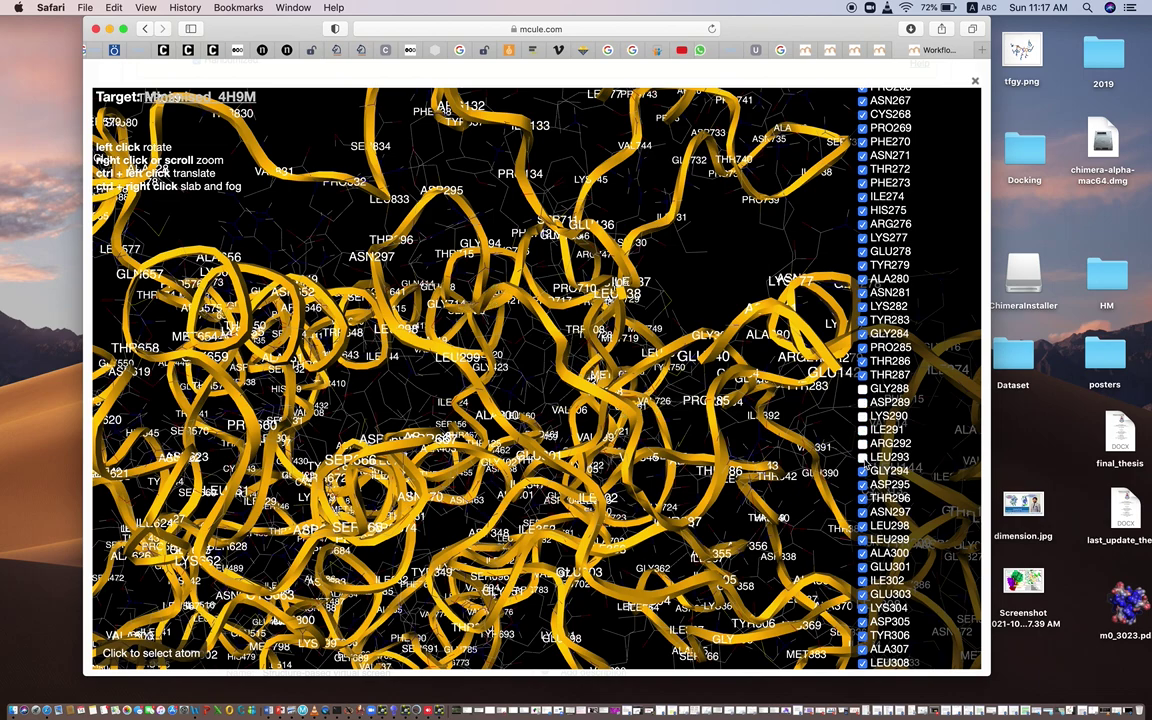
pyautogui.click(863, 470)
pyautogui.click(863, 484)
pyautogui.click(863, 511)
pyautogui.click(863, 525)
pyautogui.click(863, 553)
pyautogui.click(863, 566)
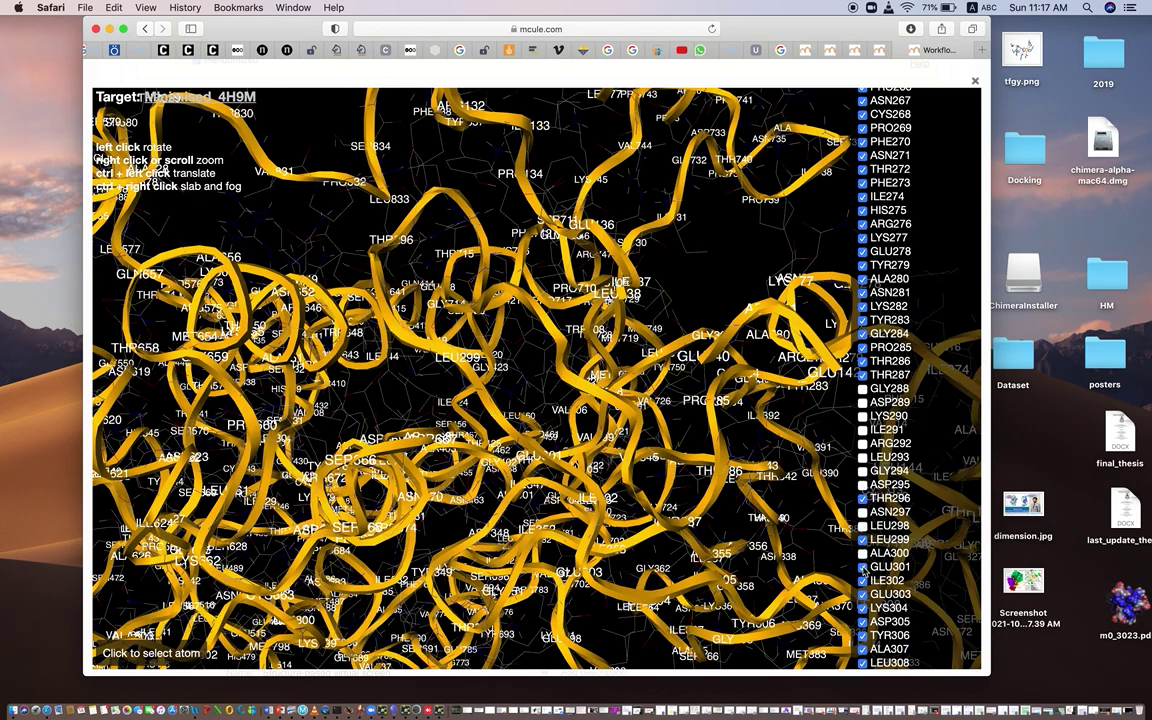
pyautogui.scroll(5, 836, 442)
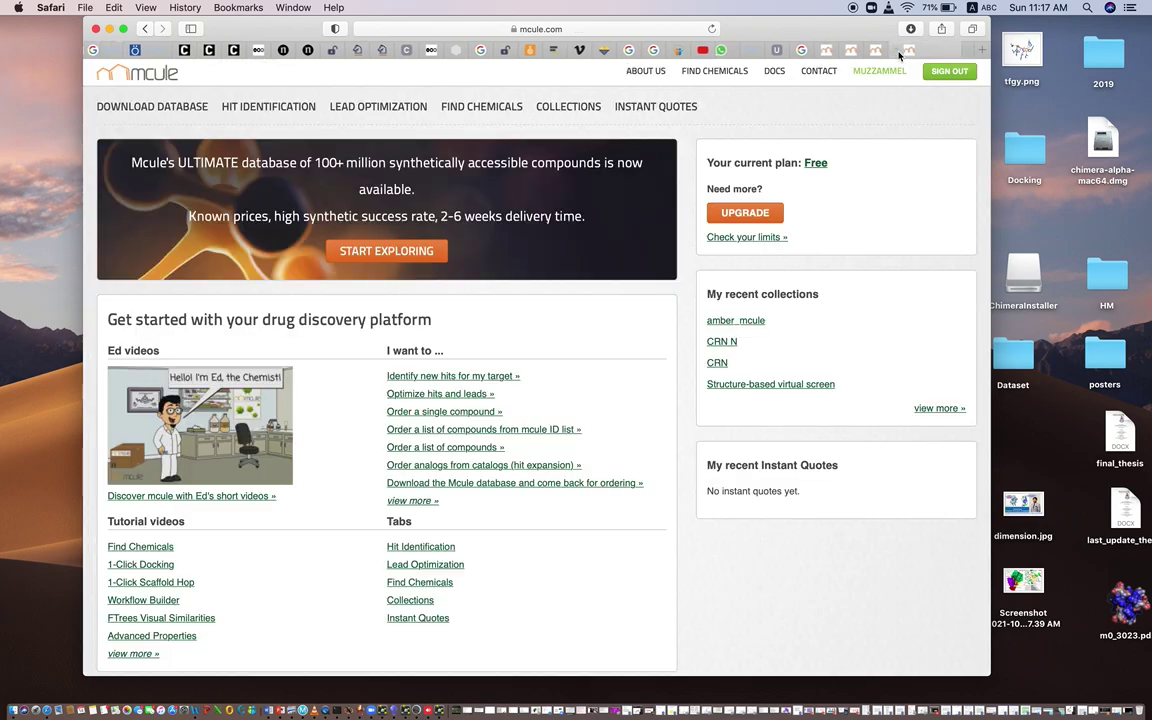
# Step: Look through the other open Mcule pages, including an unfinished workflow and 1-Click Docking, and return to the dashboard
pyautogui.click(811, 50)
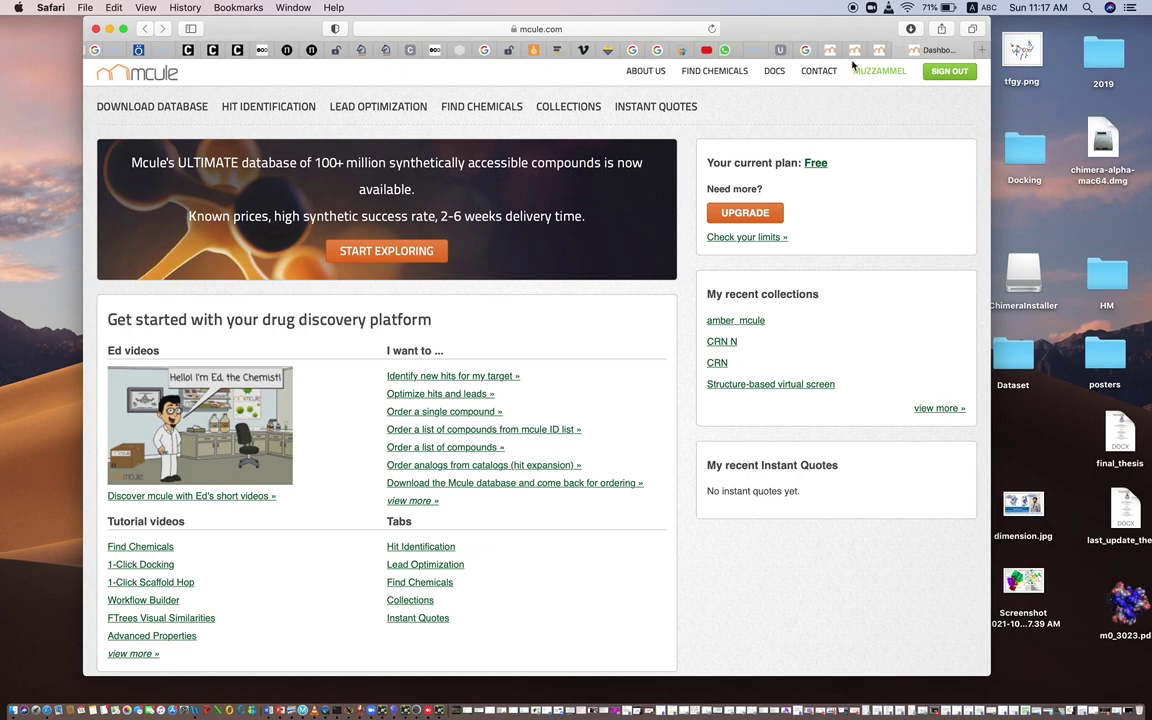
pyautogui.click(751, 49)
pyautogui.scroll(-5, 690, 380)
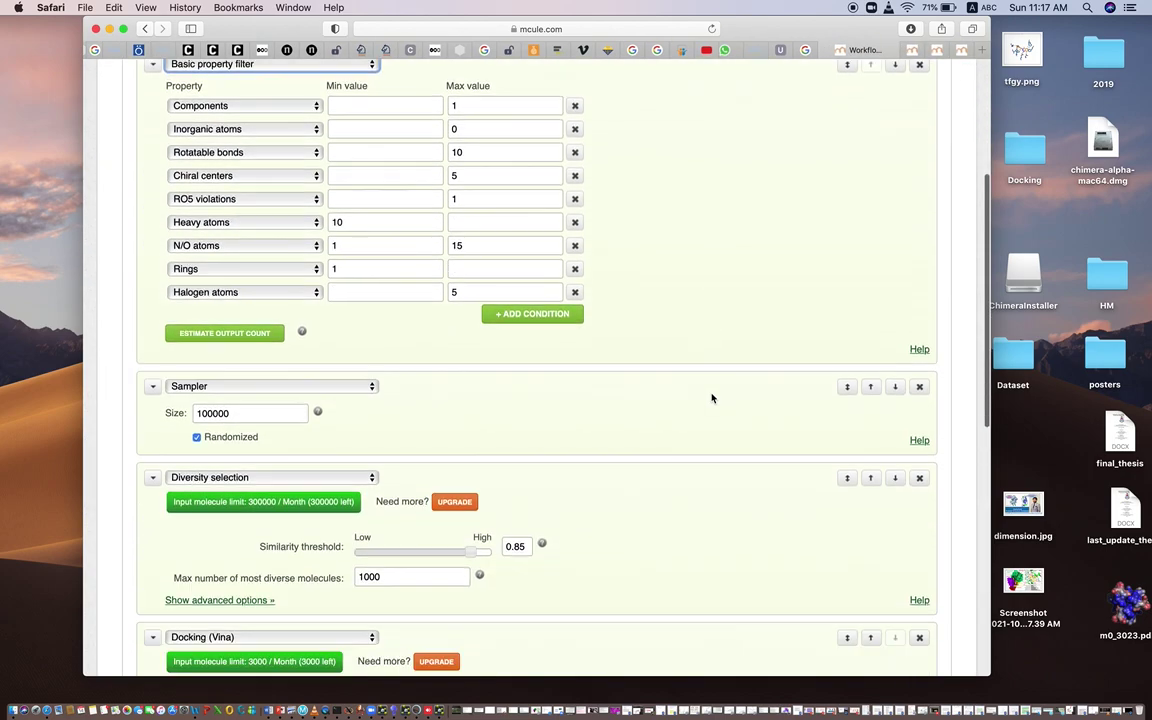
pyautogui.scroll(-3, 712, 398)
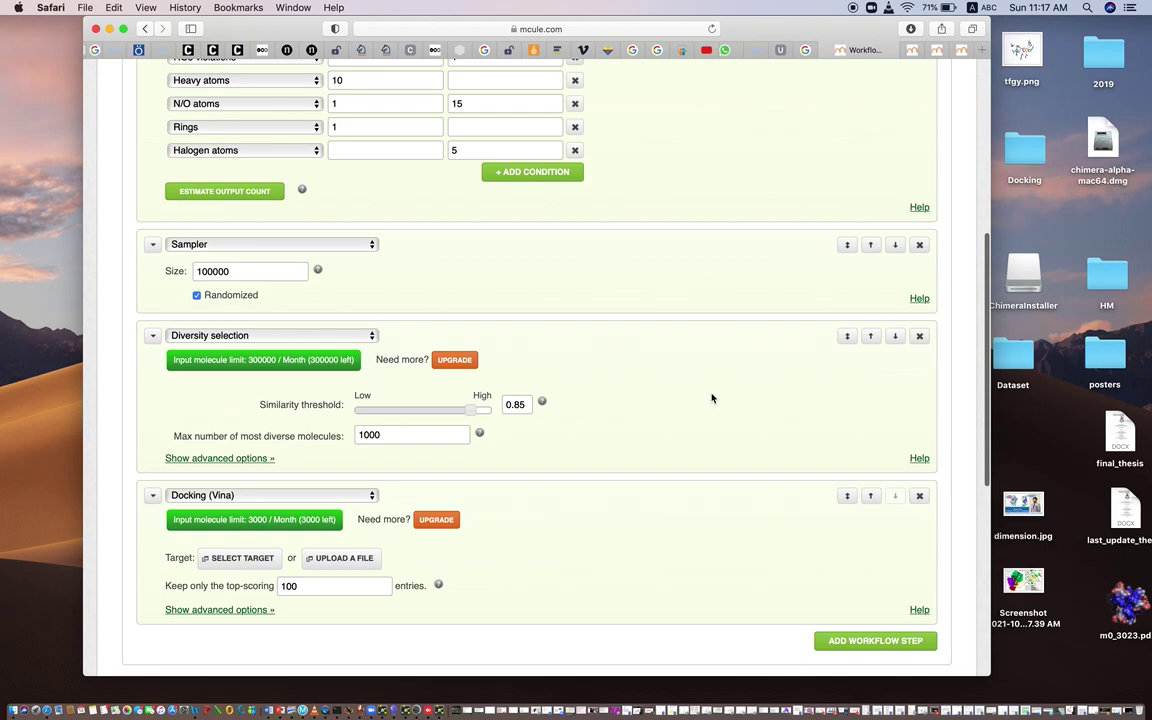
pyautogui.click(936, 50)
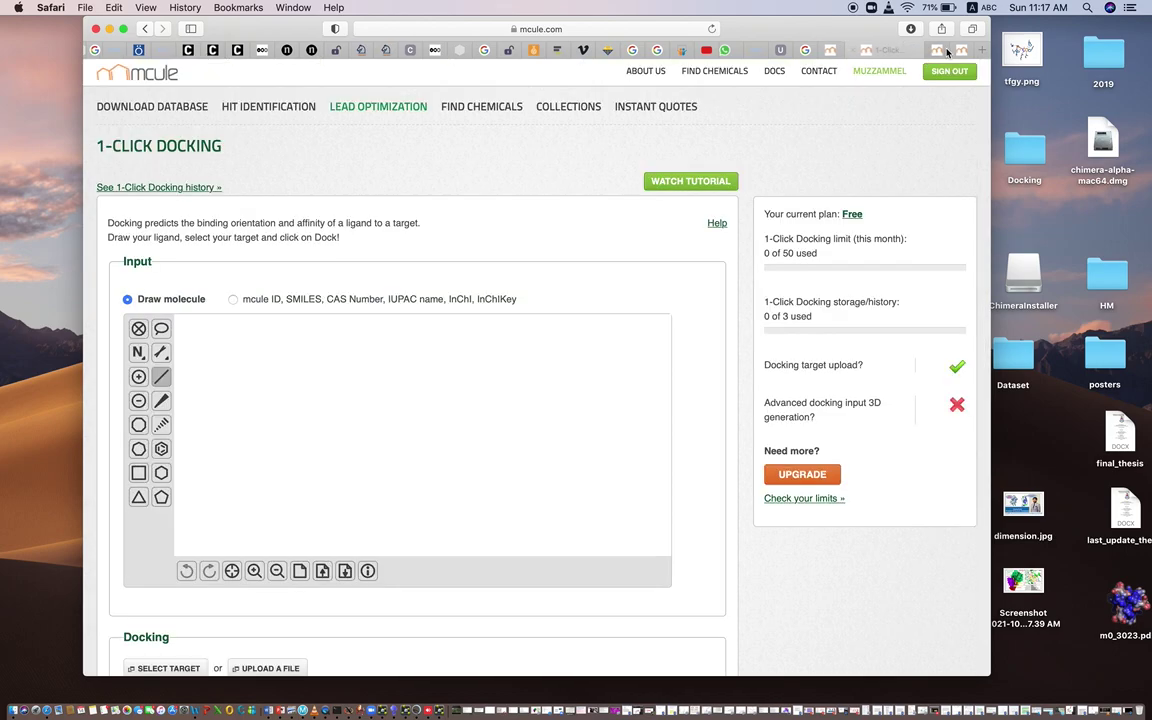
pyautogui.click(953, 50)
pyautogui.click(960, 52)
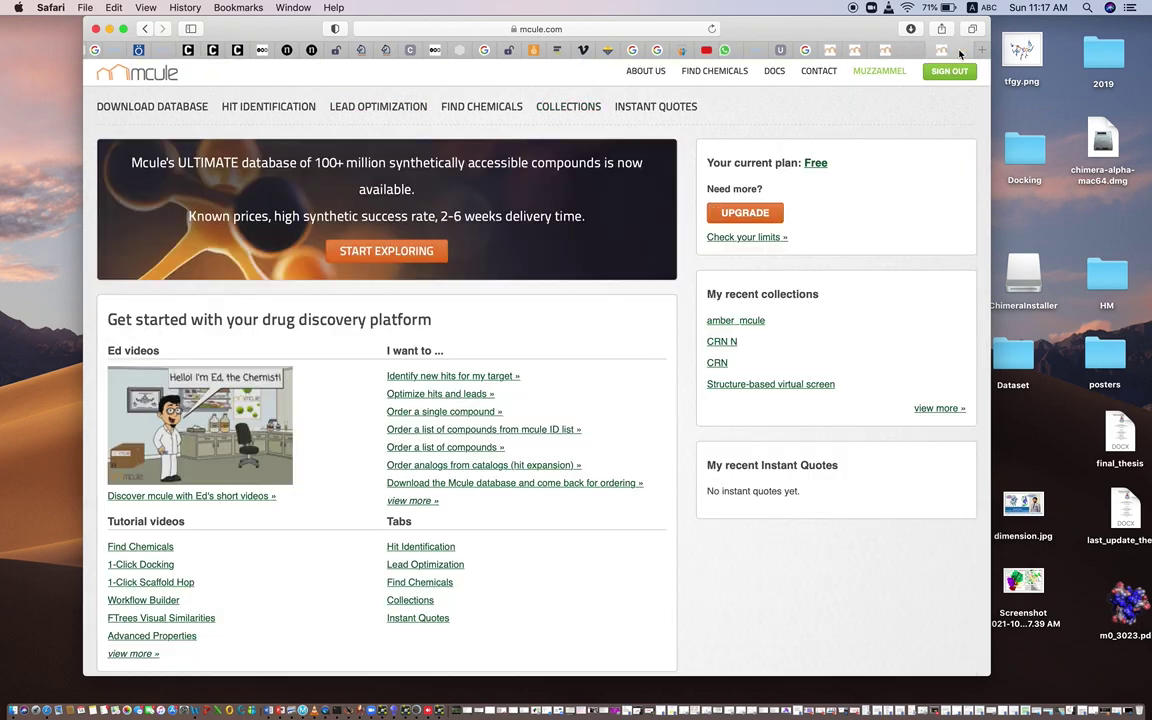
pyautogui.scroll(1, 525, 558)
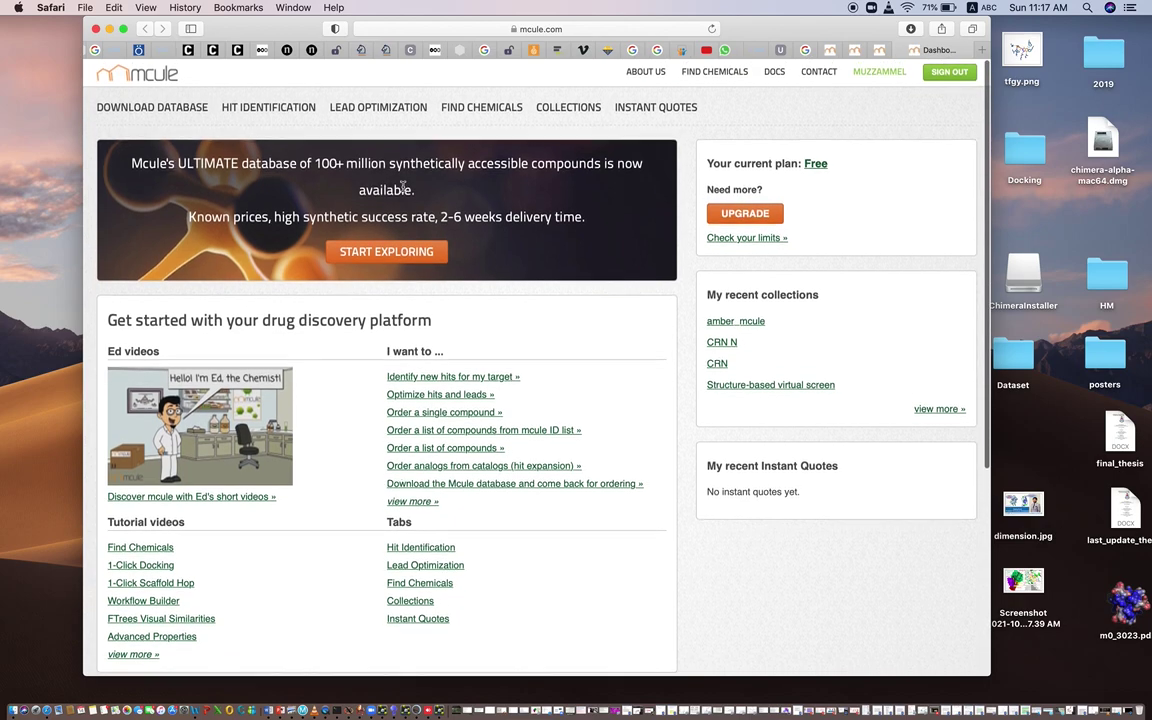
# Step: Start a new structure-based virtual screen workflow and choose the uploaded Minimised_4H9M as its Vina docking target
pyautogui.moveTo(270, 108)
pyautogui.click(269, 143)
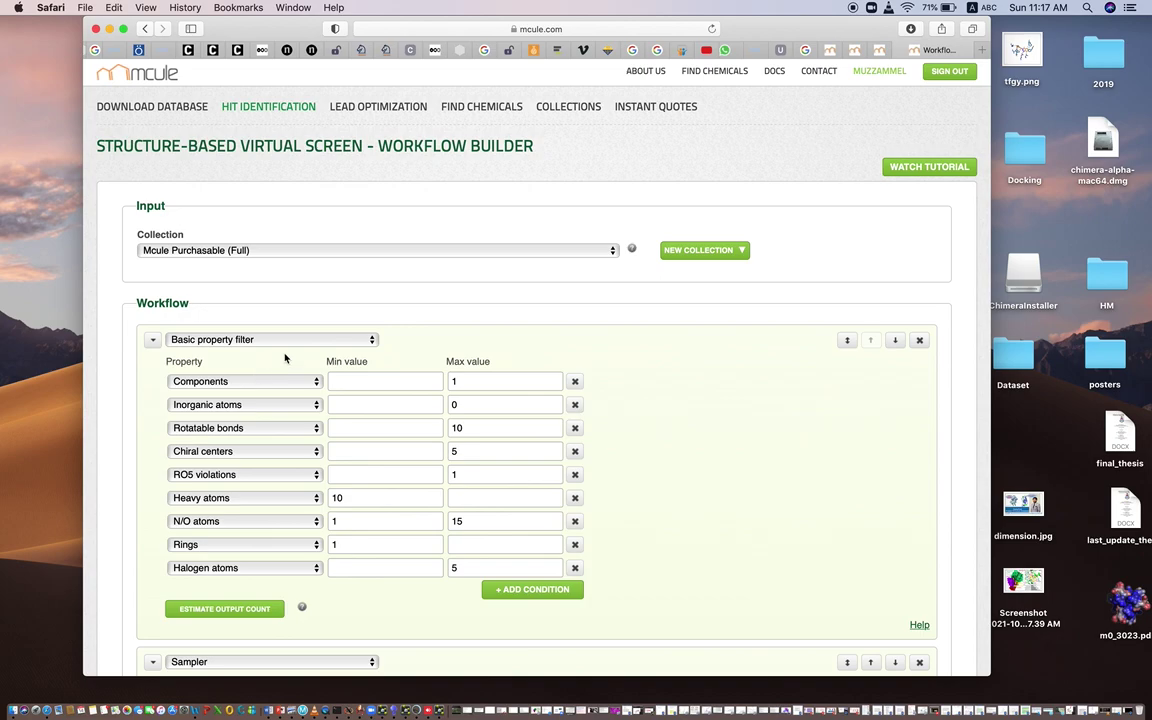
pyautogui.scroll(-15, 470, 337)
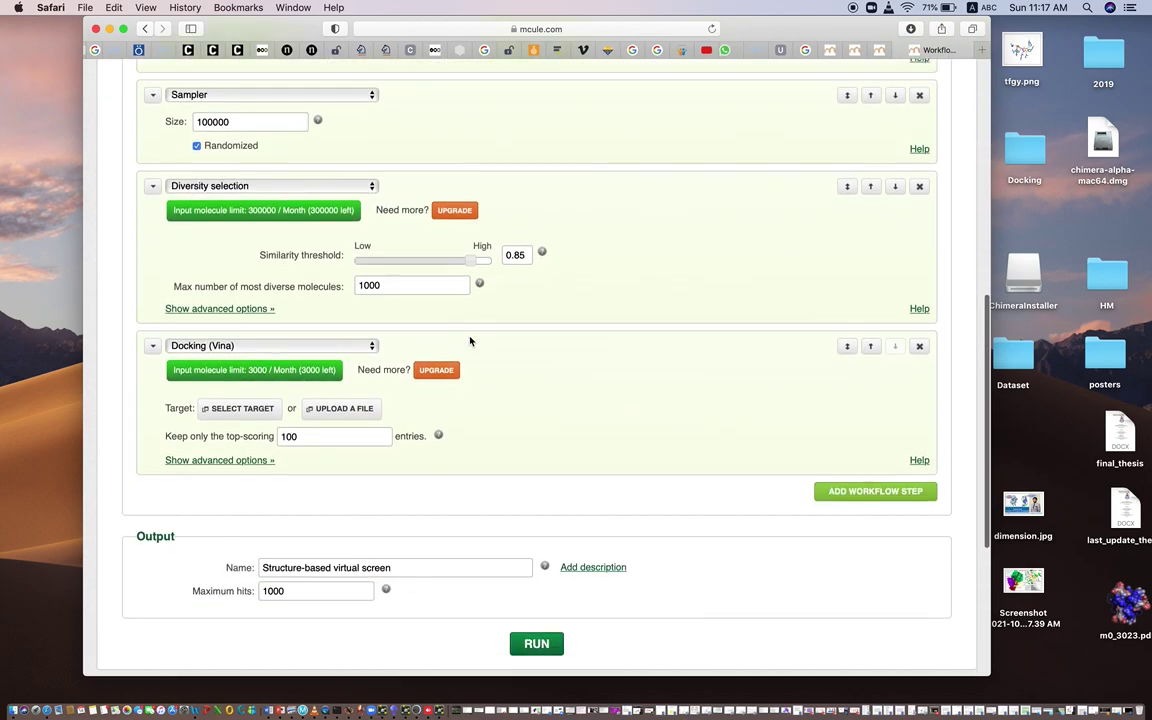
pyautogui.click(237, 257)
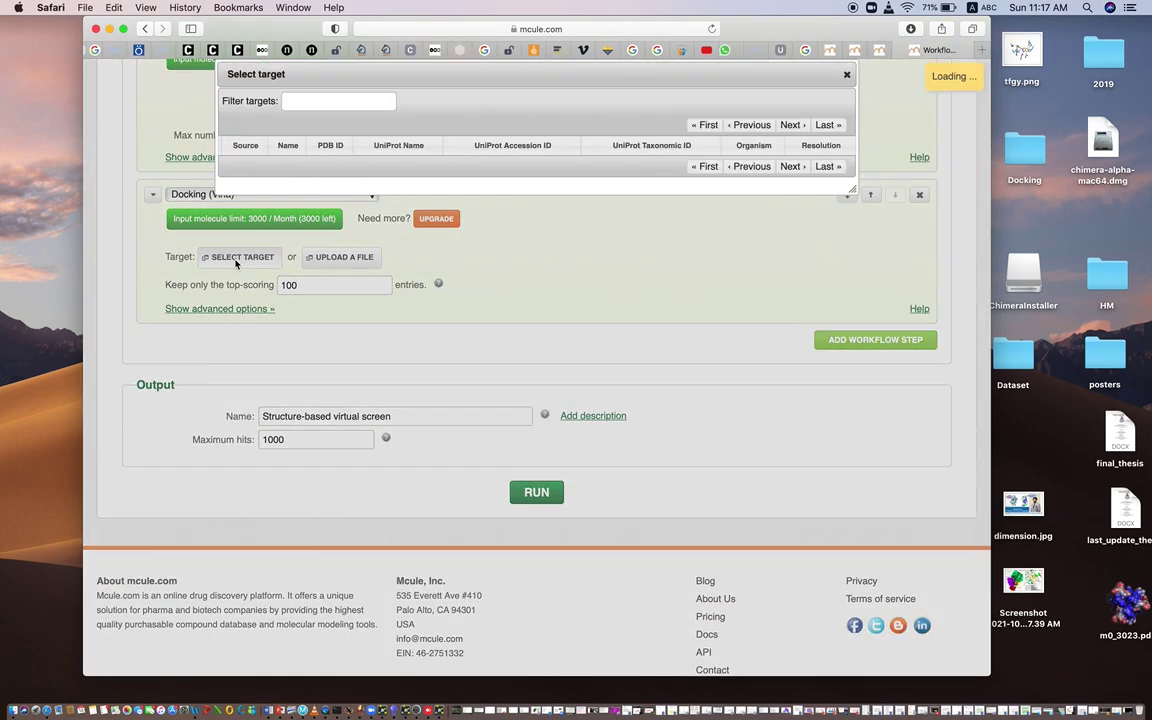
pyautogui.scroll(1, 380, 254)
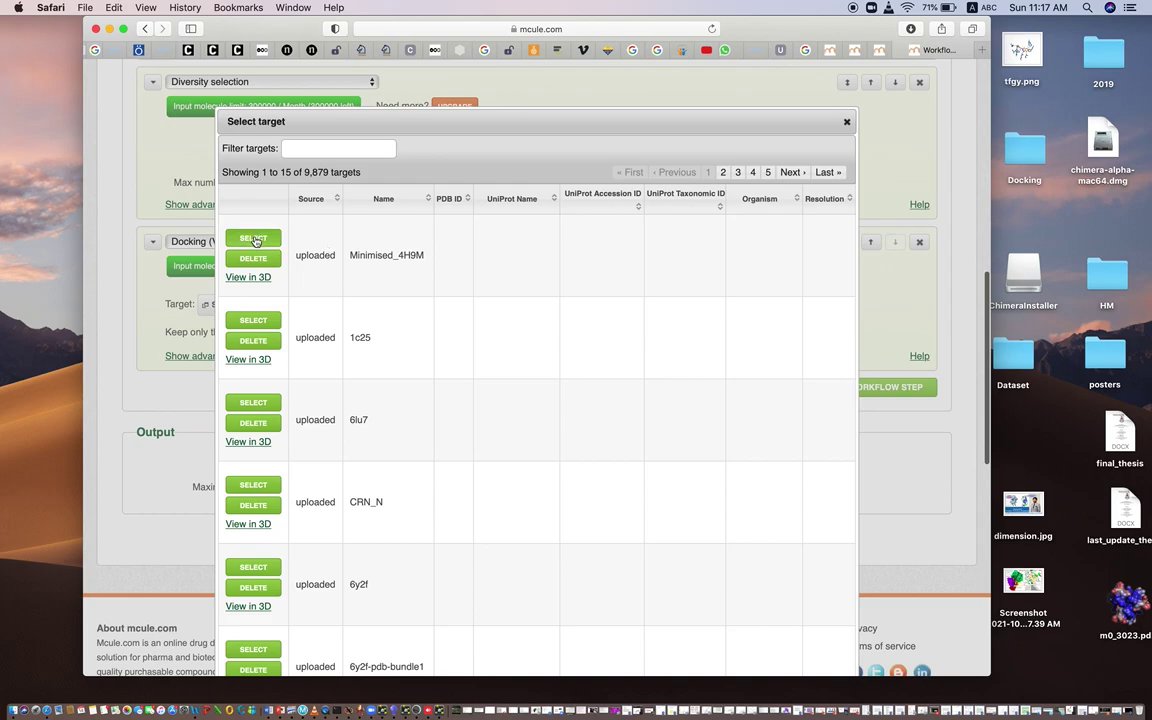
pyautogui.click(254, 239)
pyautogui.scroll(4, 280, 320)
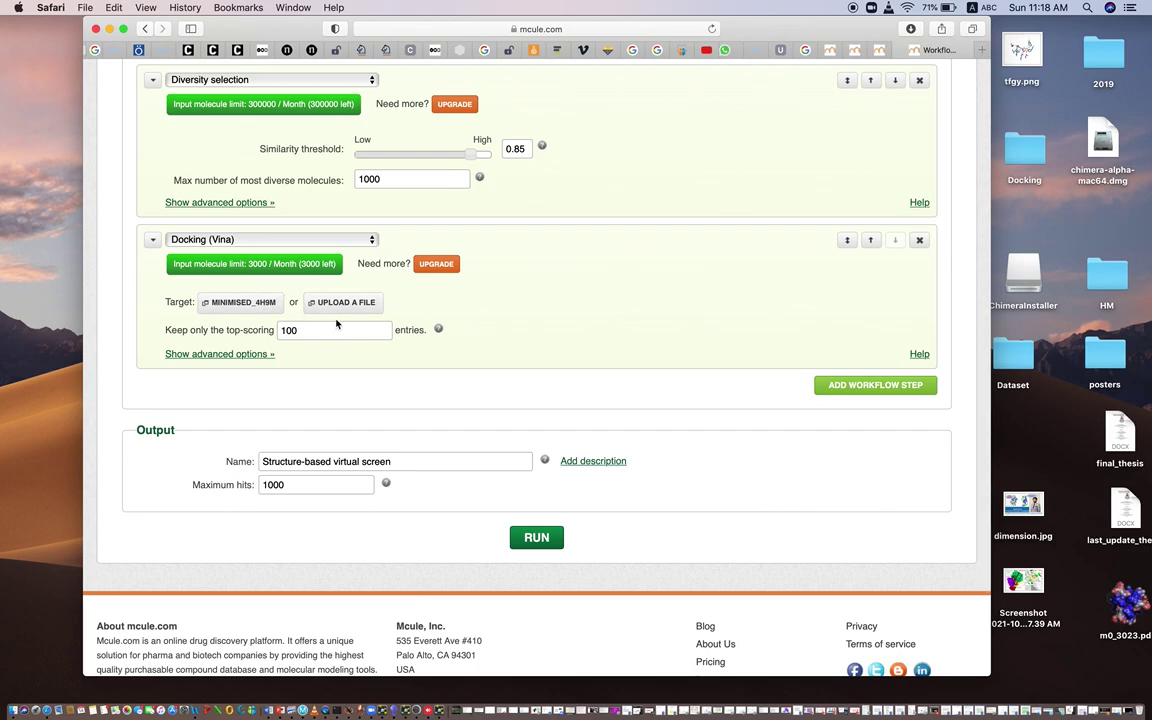
# Step: Show the advanced options of the Vina docking step and review its binding site area and Vina parameters
pyautogui.click(252, 355)
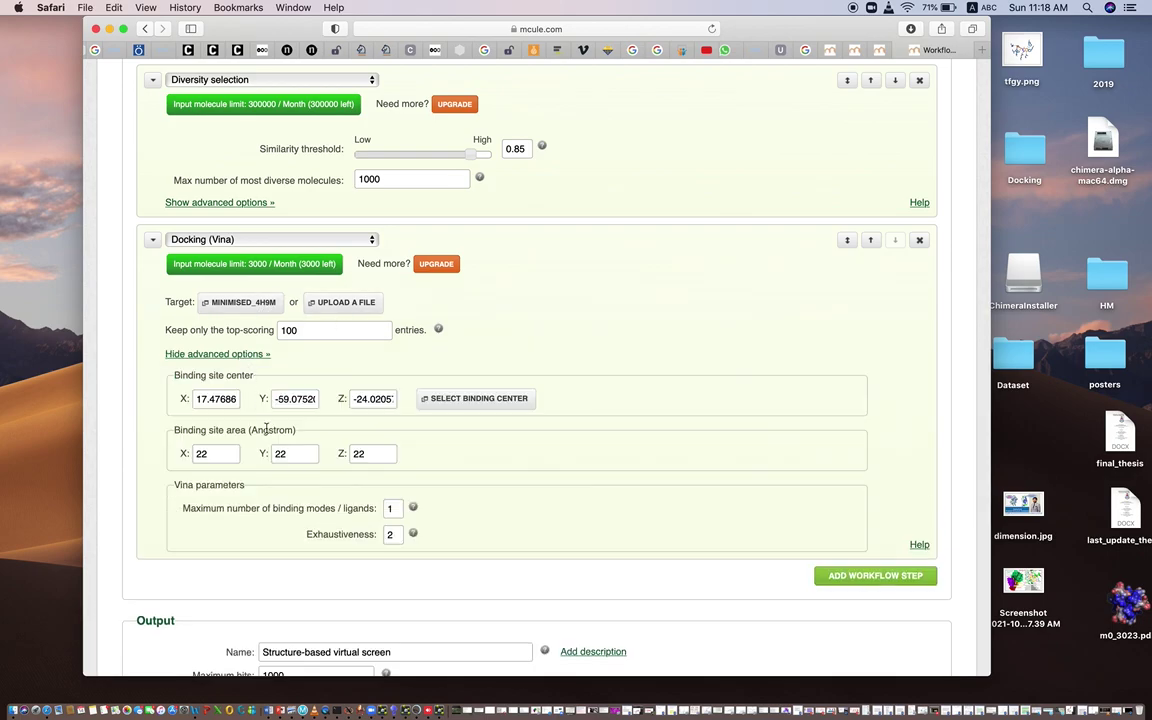
pyautogui.scroll(-3, 252, 536)
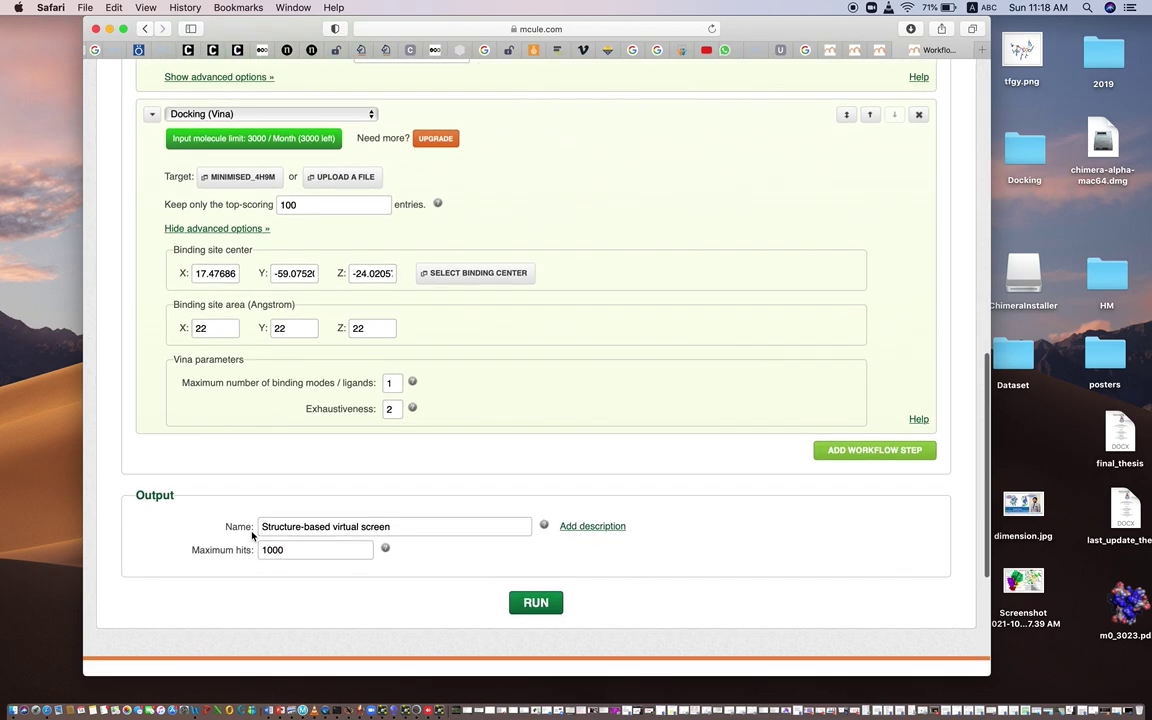
pyautogui.moveTo(413, 381)
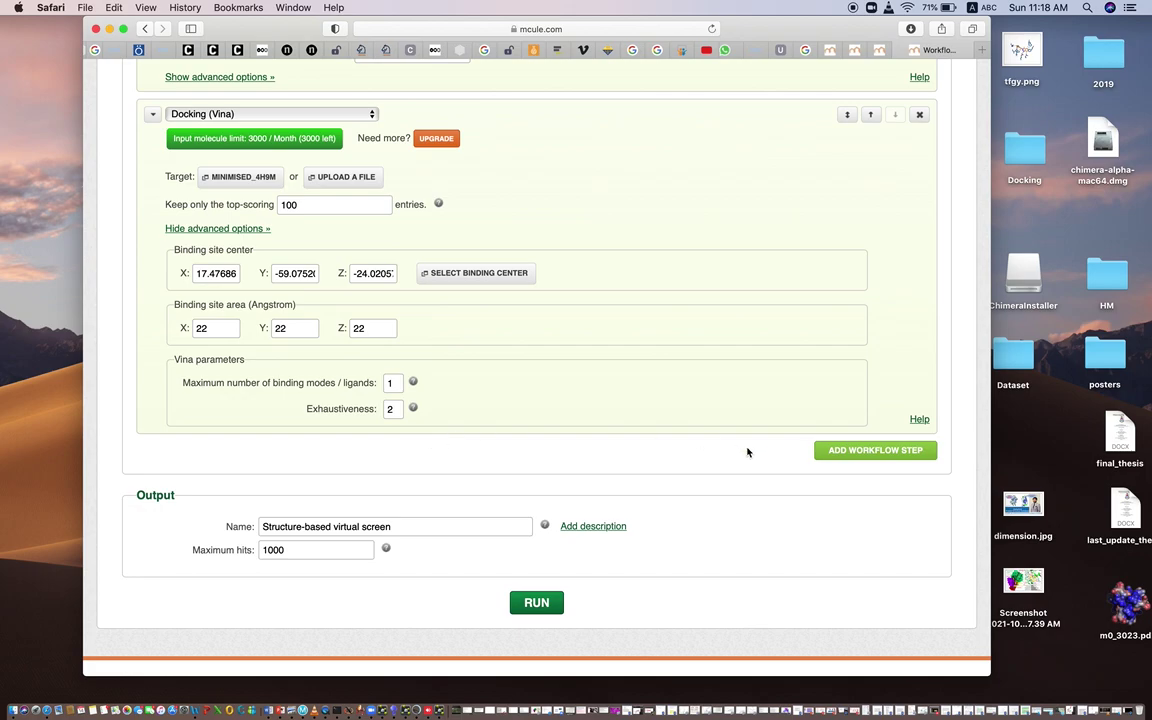
pyautogui.scroll(1, 691, 472)
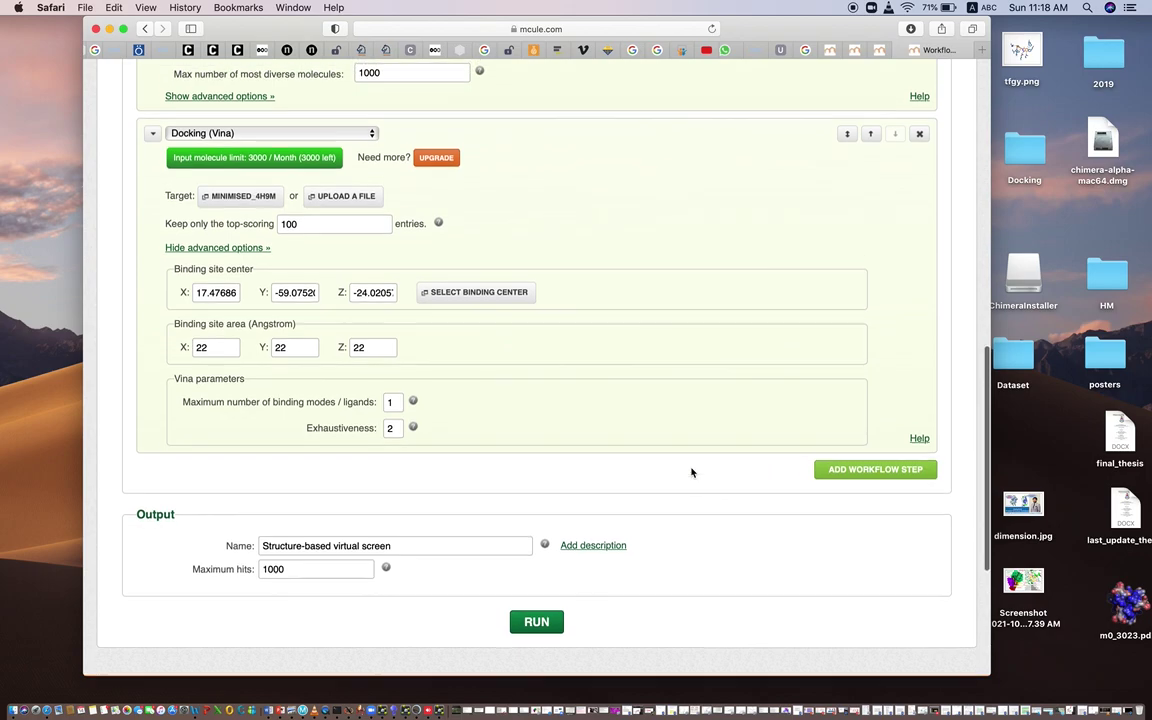
# Step: Add an empty workflow step, browse the available step types, and remove the step without choosing a type
pyautogui.click(833, 479)
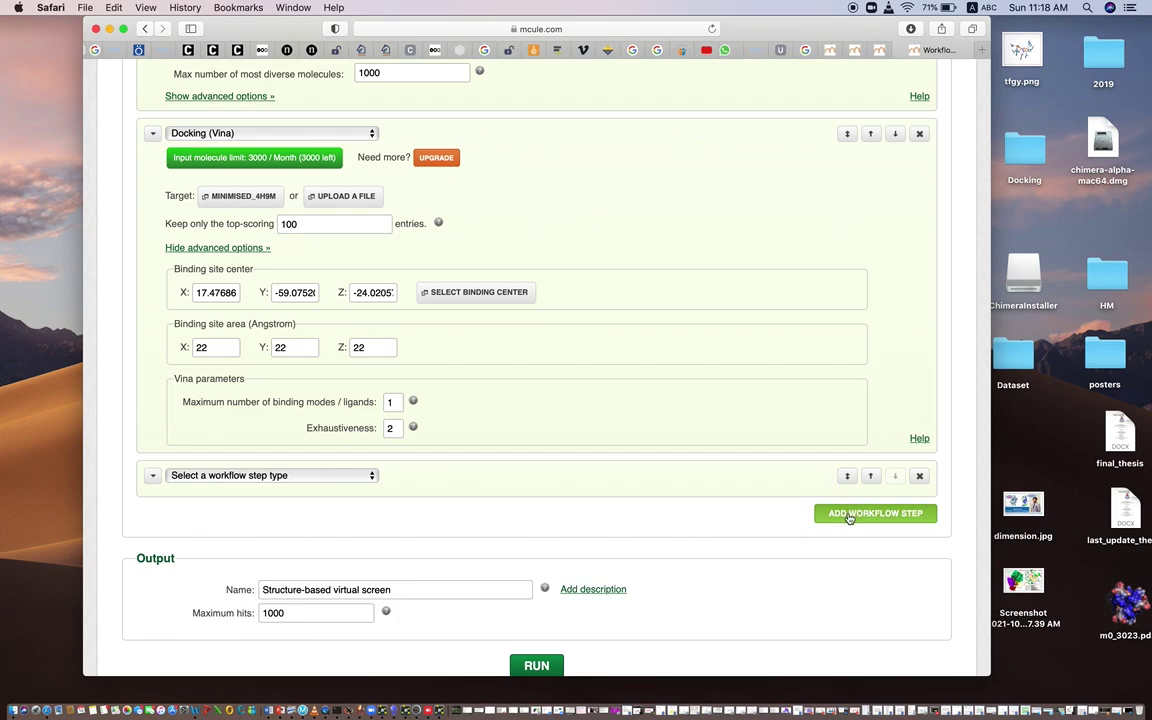
pyautogui.click(297, 474)
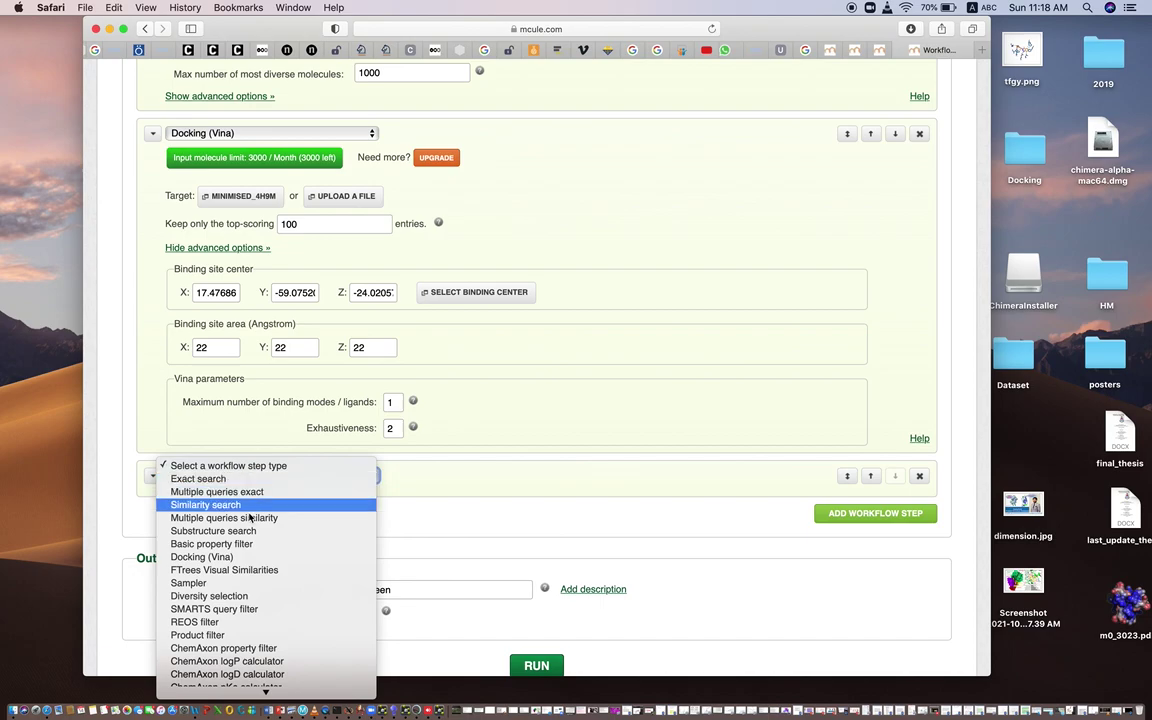
pyautogui.scroll(-1, 241, 660)
pyautogui.scroll(-5, 241, 660)
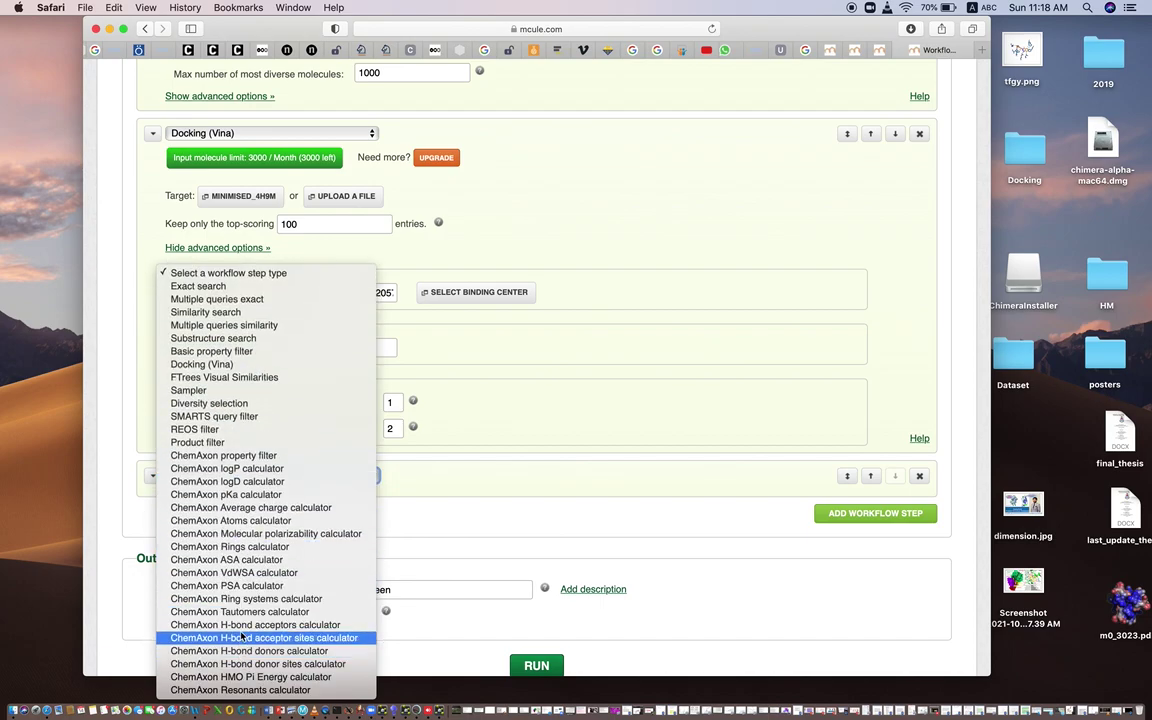
pyautogui.click(919, 476)
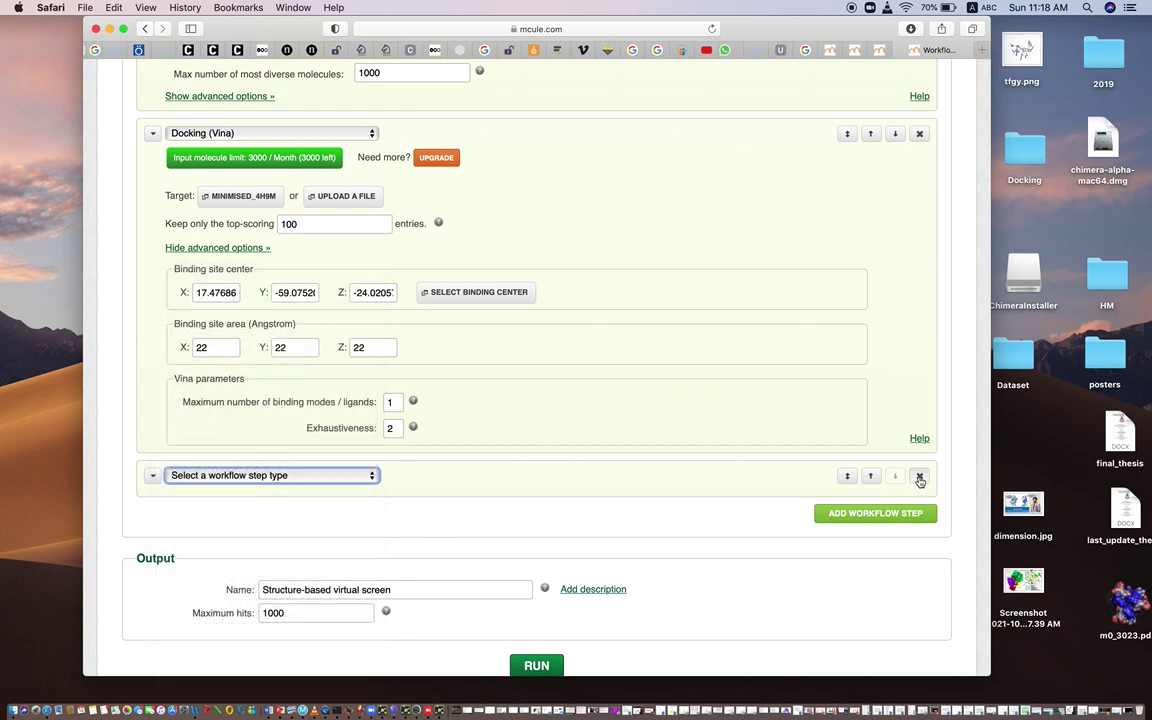
pyautogui.click(919, 476)
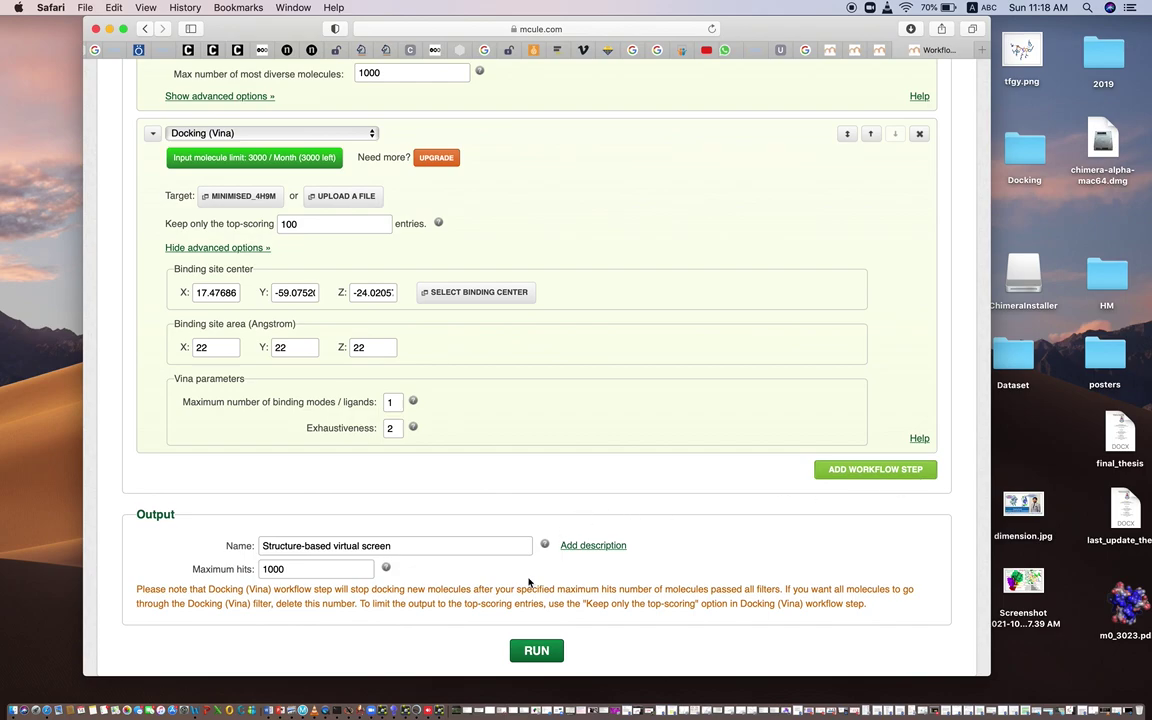
# Step: Try twice to run the virtual screen with the default output name, and examine the error at the name field
pyautogui.scroll(-5, 527, 578)
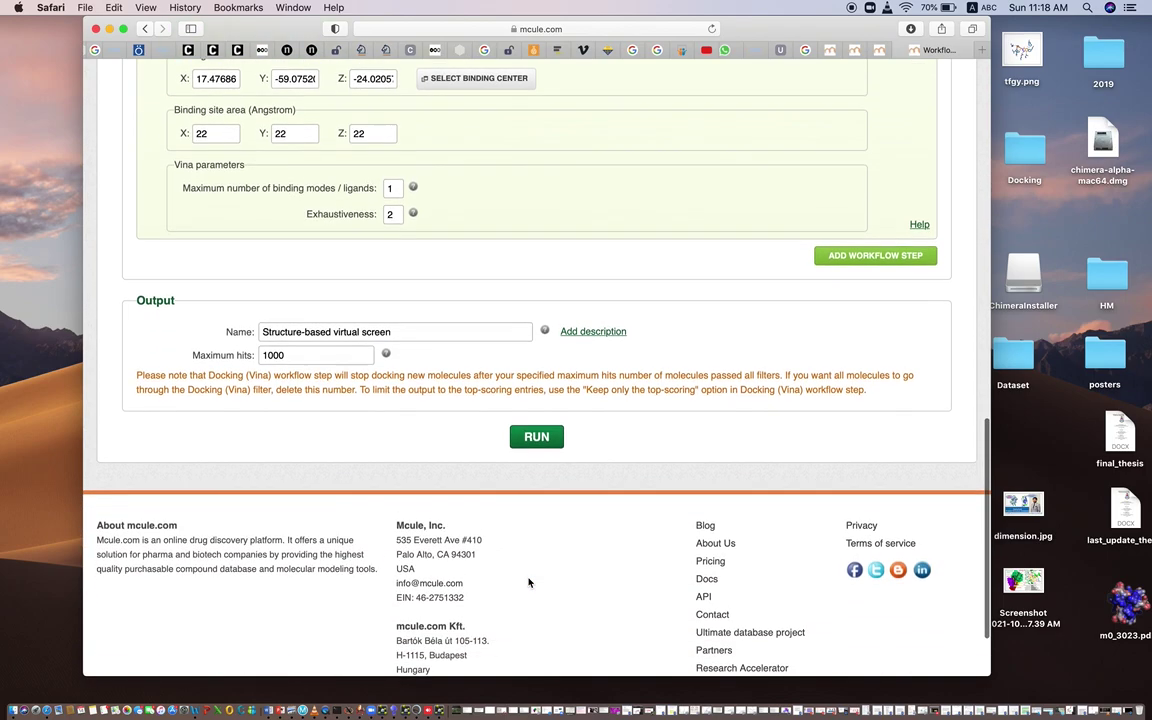
pyautogui.click(543, 438)
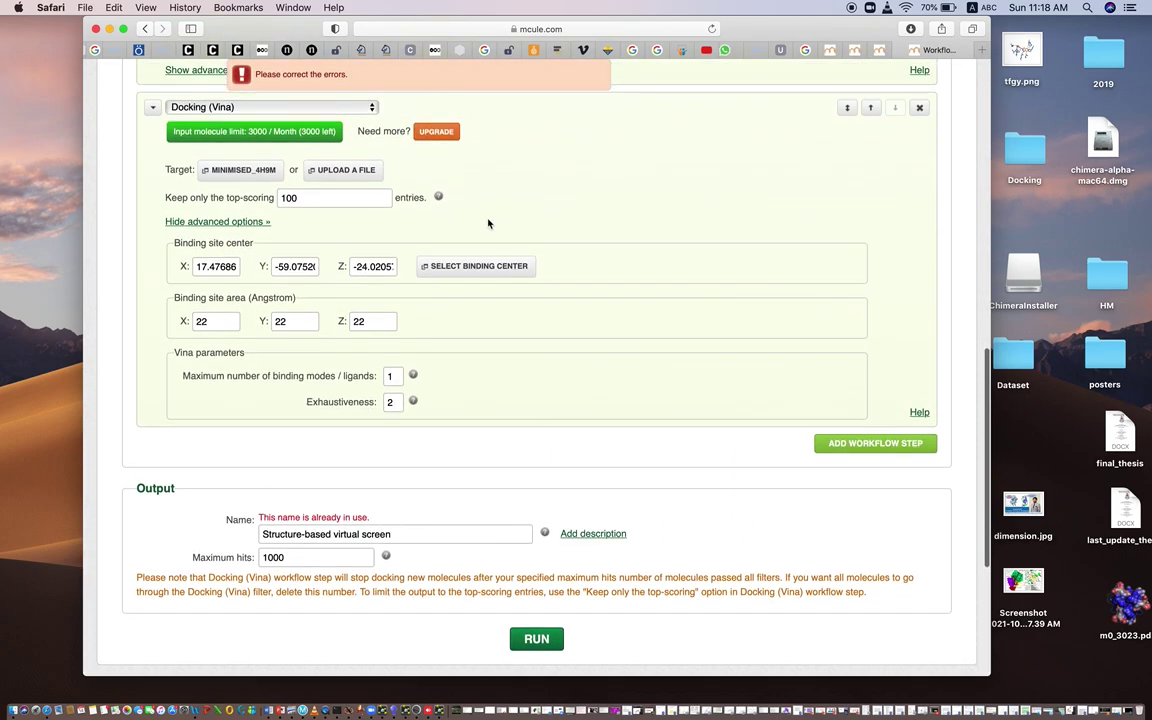
pyautogui.scroll(10, 485, 218)
pyautogui.scroll(-2, 476, 385)
pyautogui.scroll(-10, 476, 385)
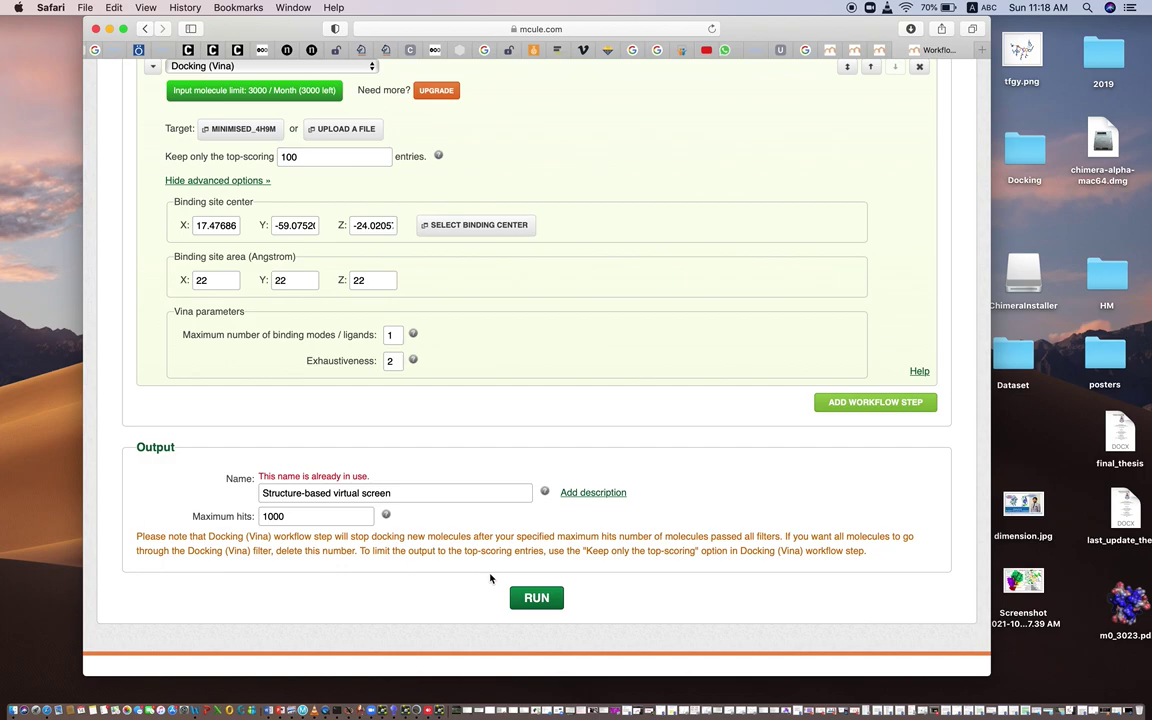
pyautogui.click(535, 600)
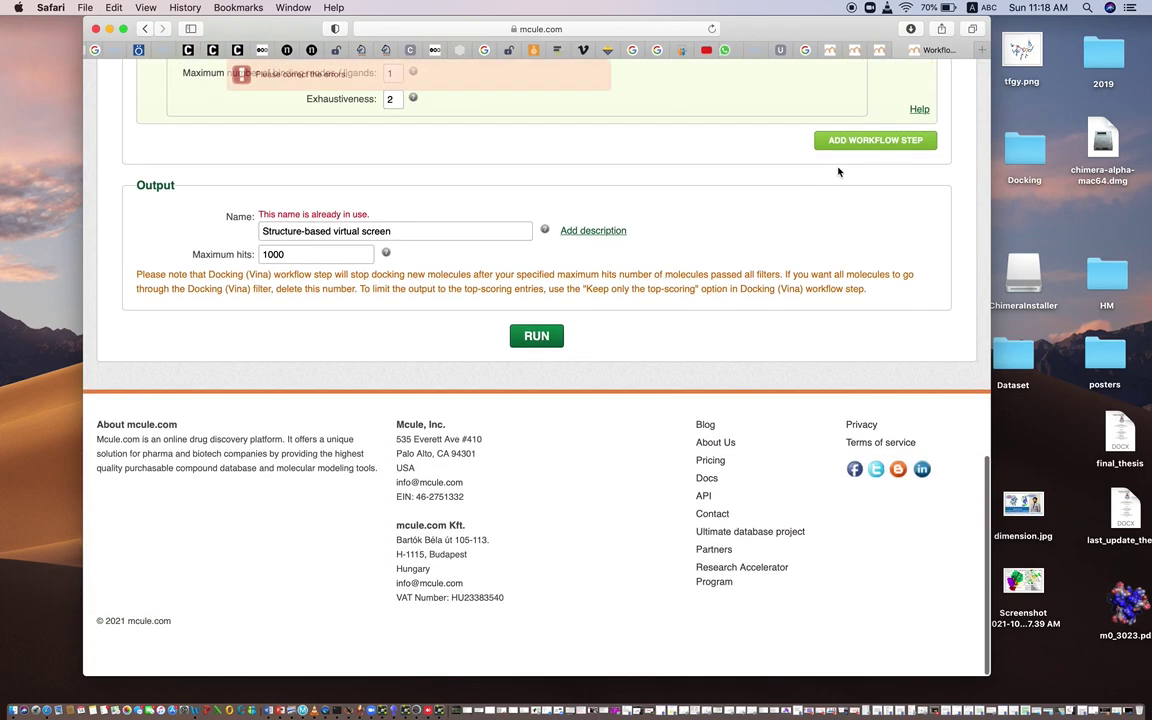
pyautogui.moveTo(259, 213); pyautogui.dragTo(368, 208)
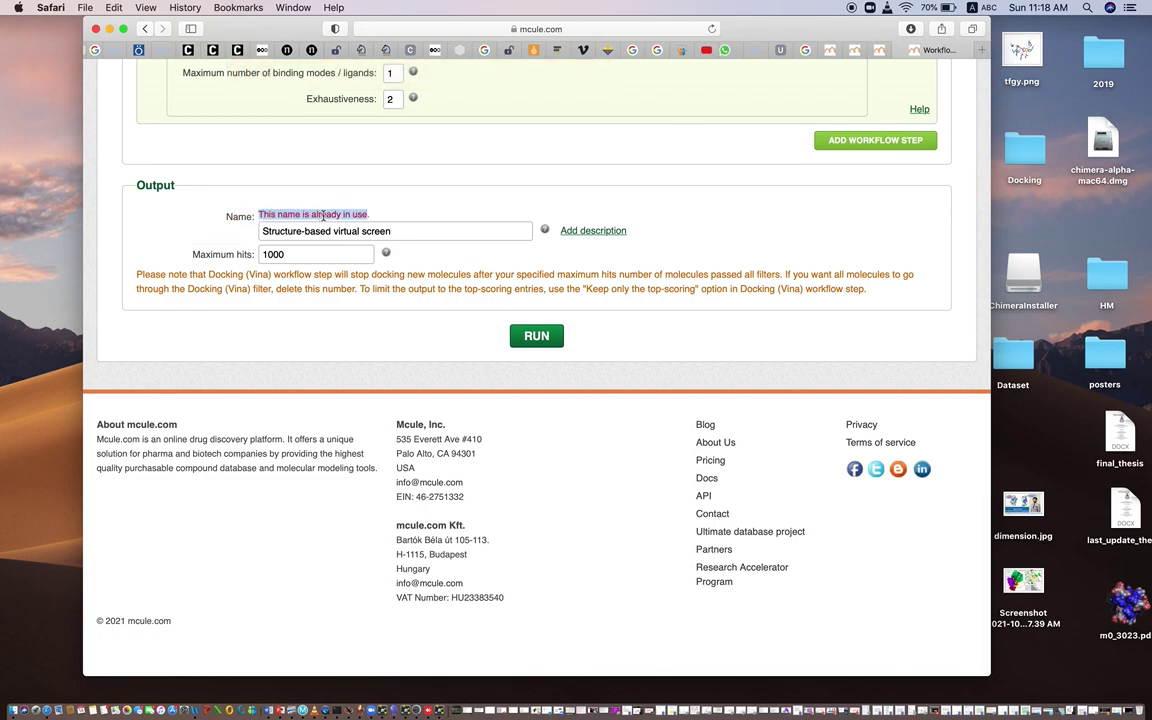
# Step: Name the virtual screen output "tutorial" and run the workflow
pyautogui.click(407, 239)
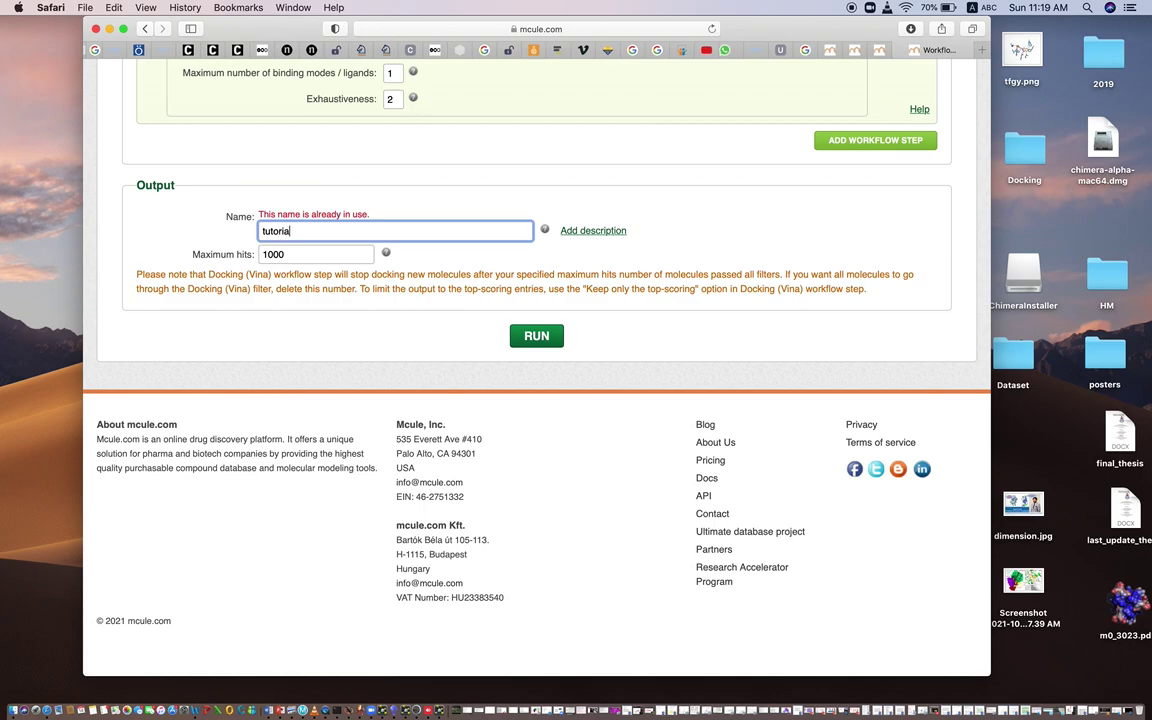
pyautogui.click(519, 339)
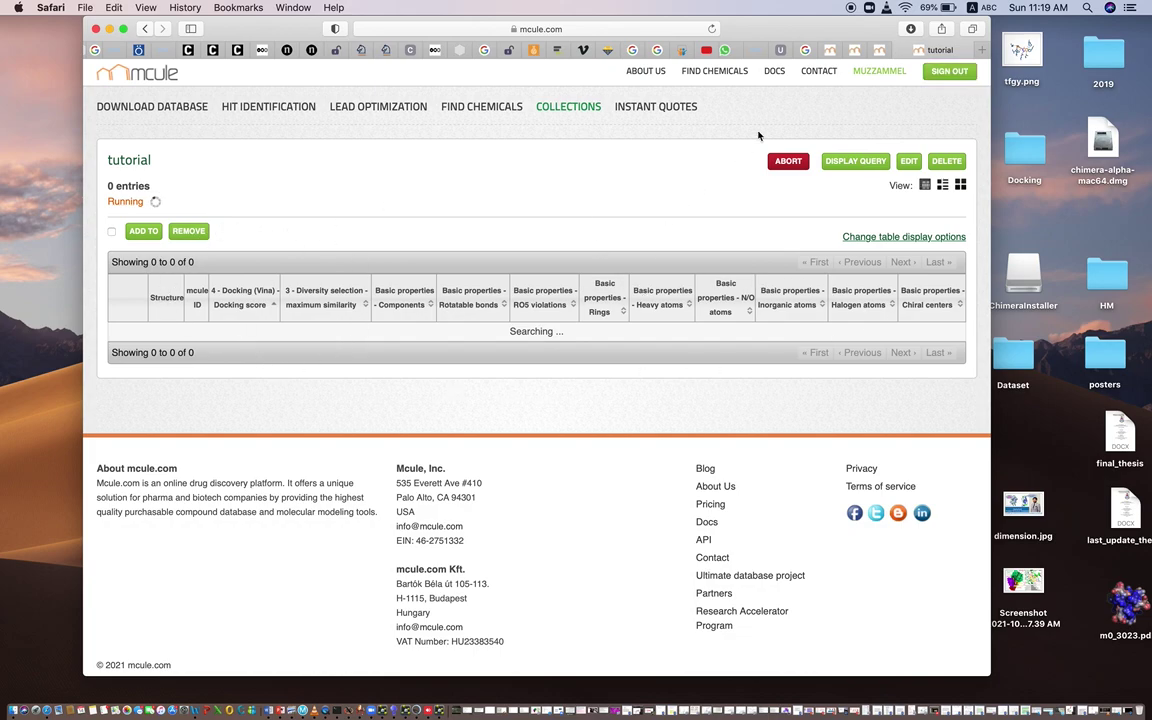
# Step: Open the completed "Structure-based virtual screen" collection from the dashboard's recent collections and look through its first page of hits
pyautogui.click(877, 50)
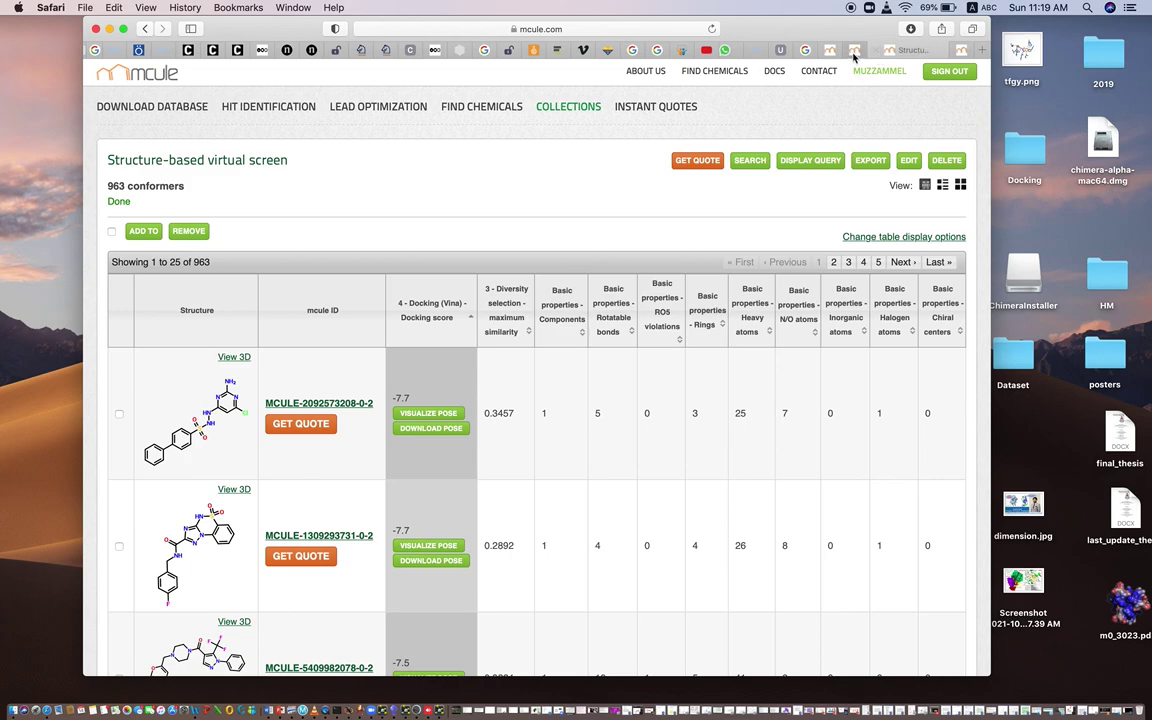
pyautogui.click(146, 29)
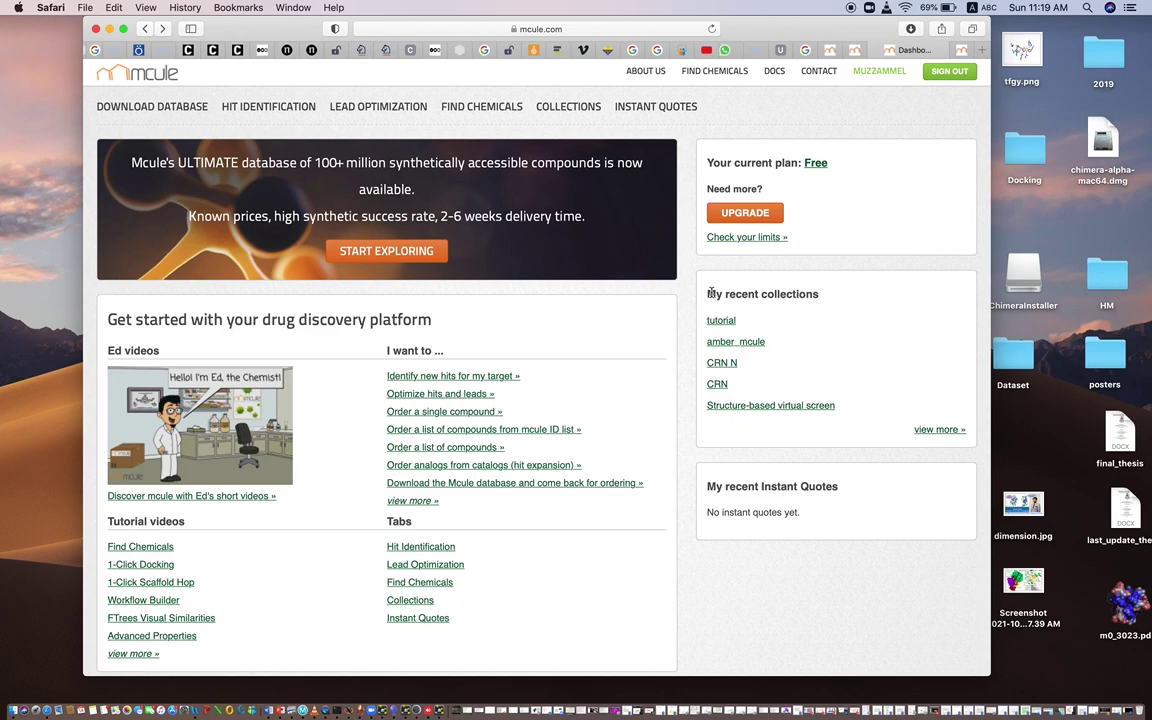
pyautogui.click(746, 406)
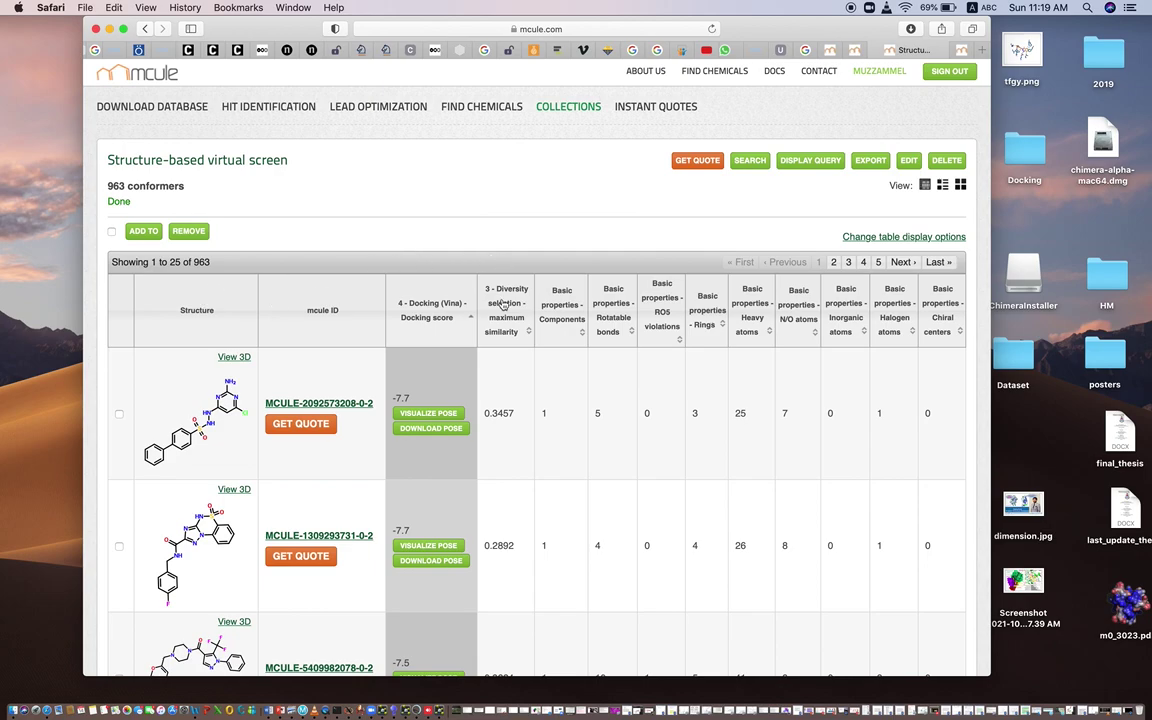
pyautogui.scroll(-5, 503, 304)
pyautogui.scroll(5, 503, 304)
pyautogui.scroll(-15, 604, 306)
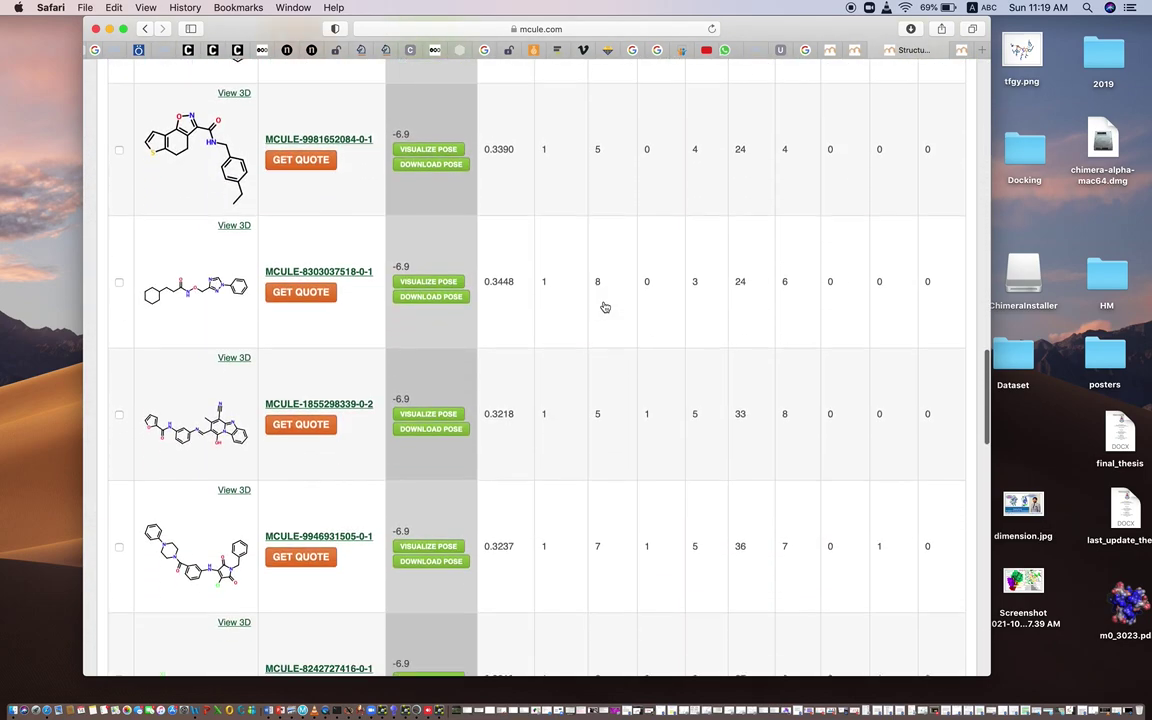
pyautogui.scroll(-10, 604, 306)
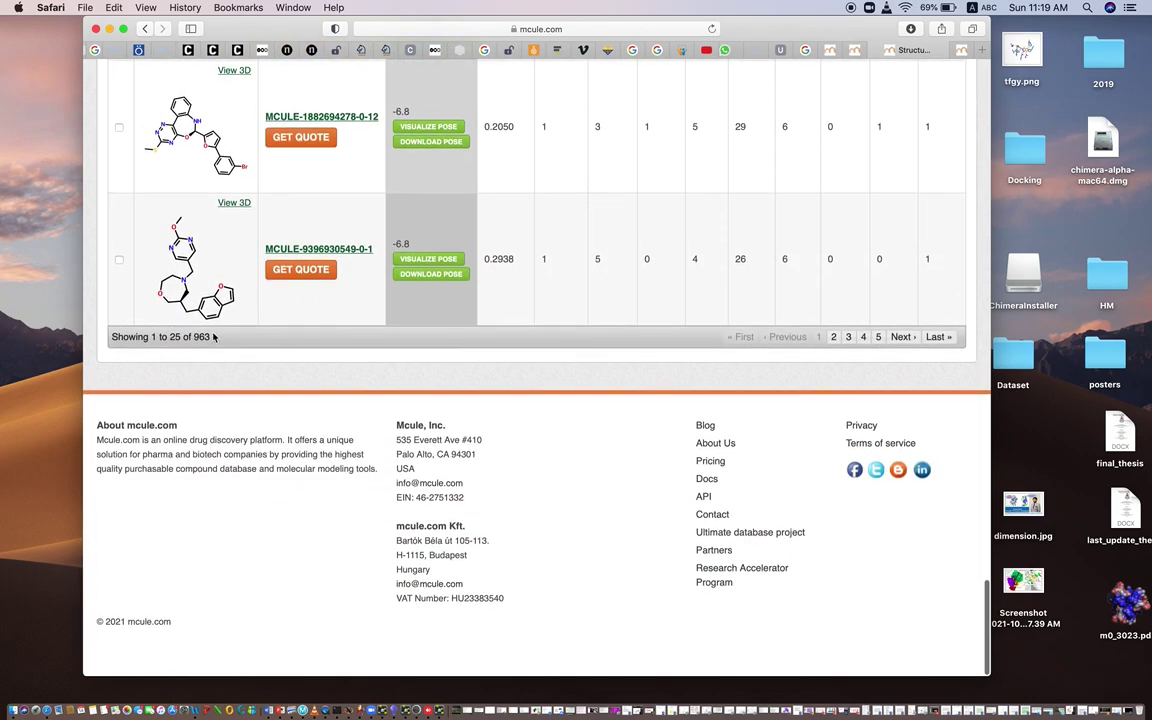
pyautogui.moveTo(210, 337); pyautogui.dragTo(186, 337)
pyautogui.scroll(20, 261, 370)
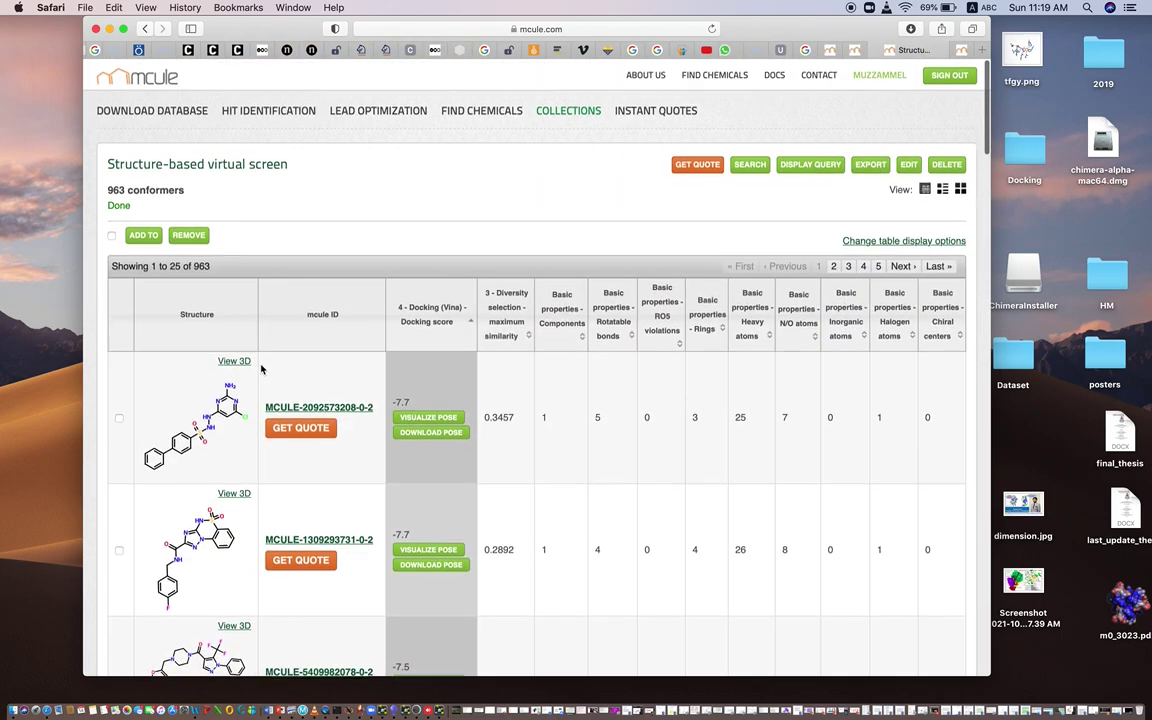
# Step: Compare the Vina docking scores of the top-ranked compounds in the results table
pyautogui.scroll(-5, 430, 333)
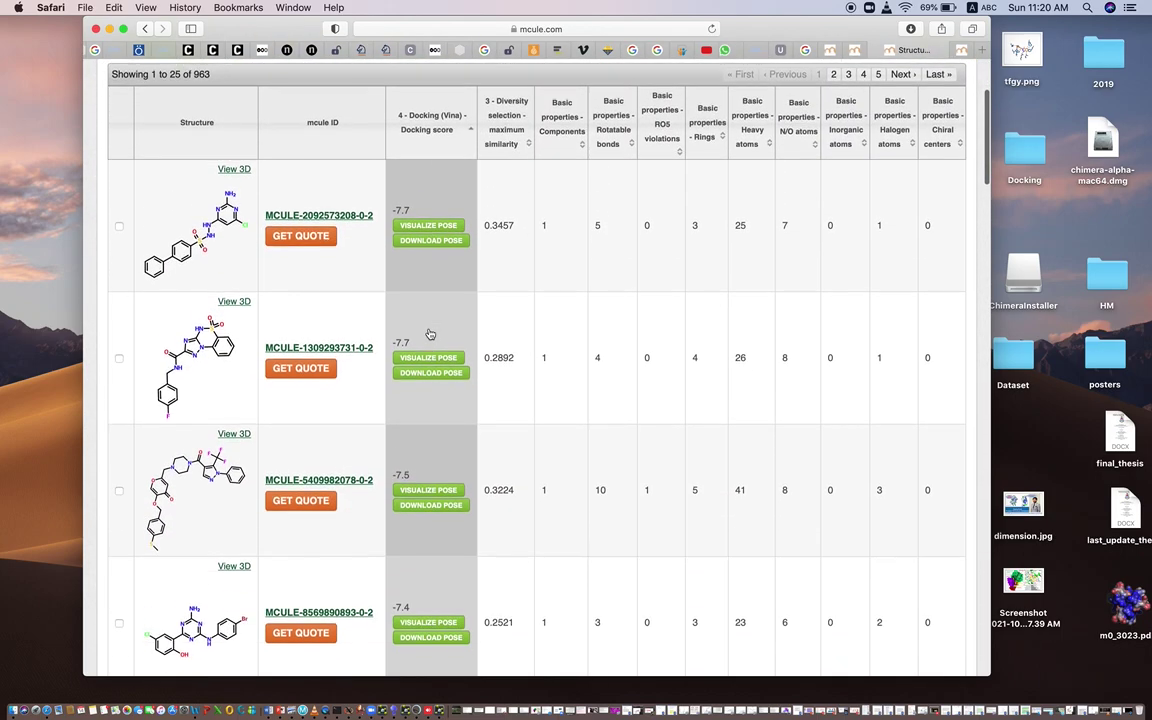
pyautogui.scroll(2, 430, 367)
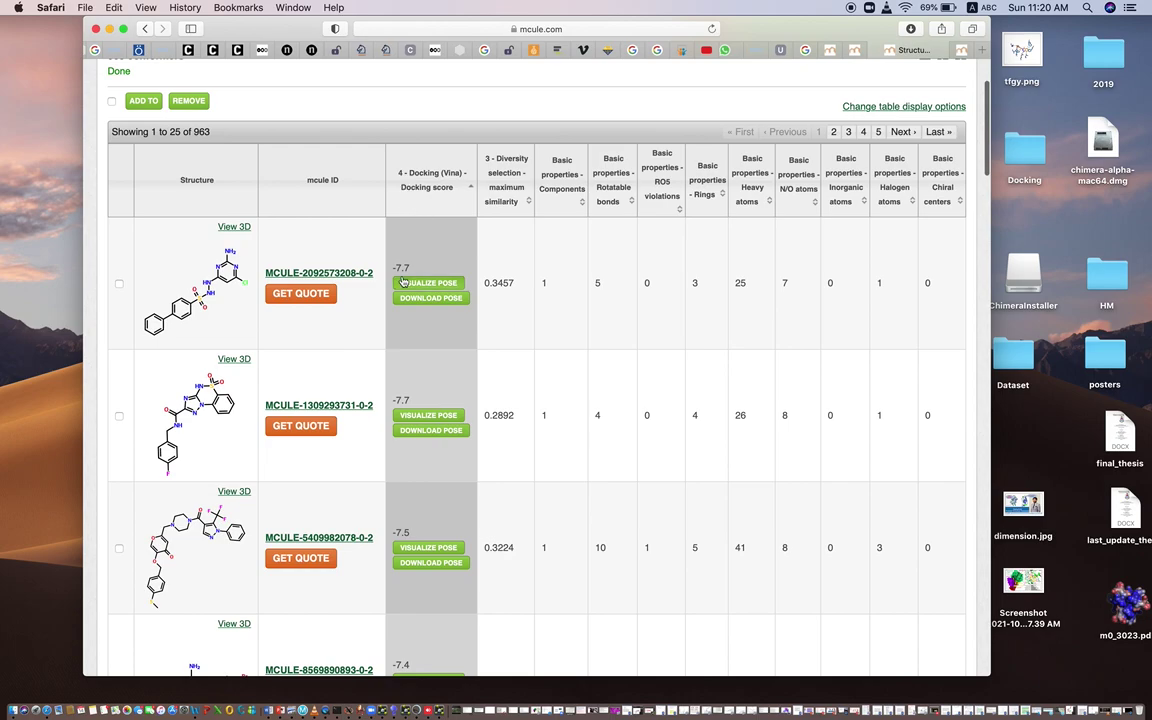
pyautogui.moveTo(409, 265); pyautogui.dragTo(395, 263)
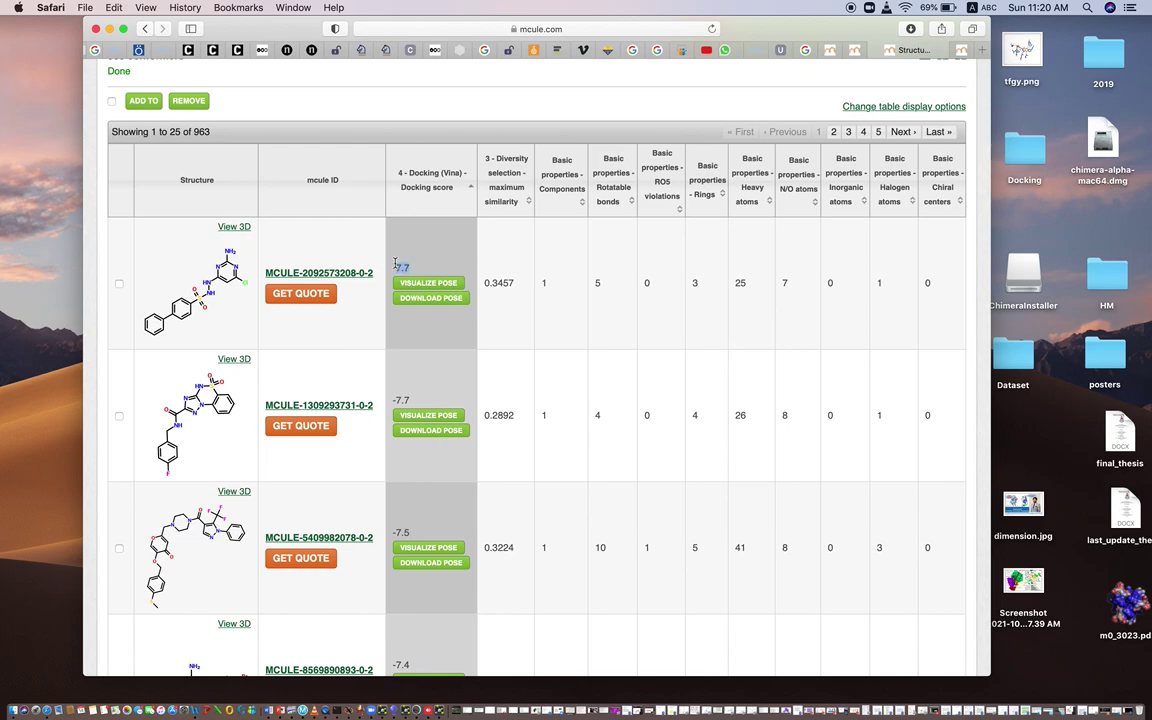
pyautogui.scroll(-2, 427, 342)
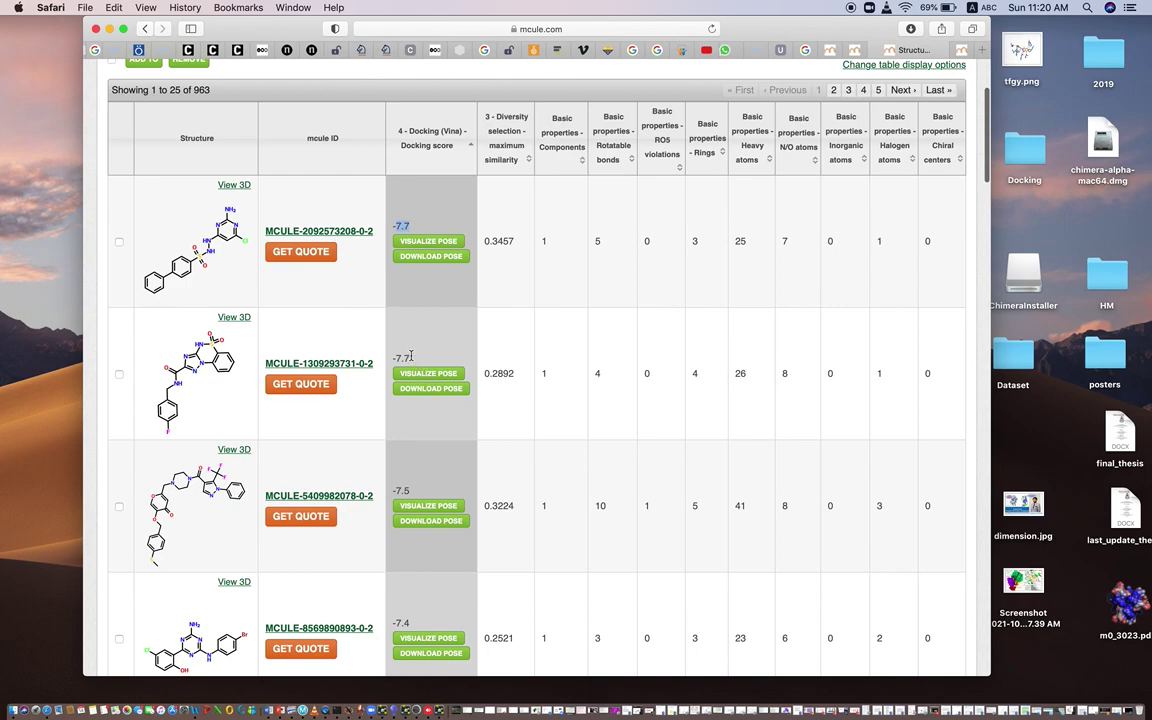
pyautogui.moveTo(409, 357); pyautogui.dragTo(395, 358)
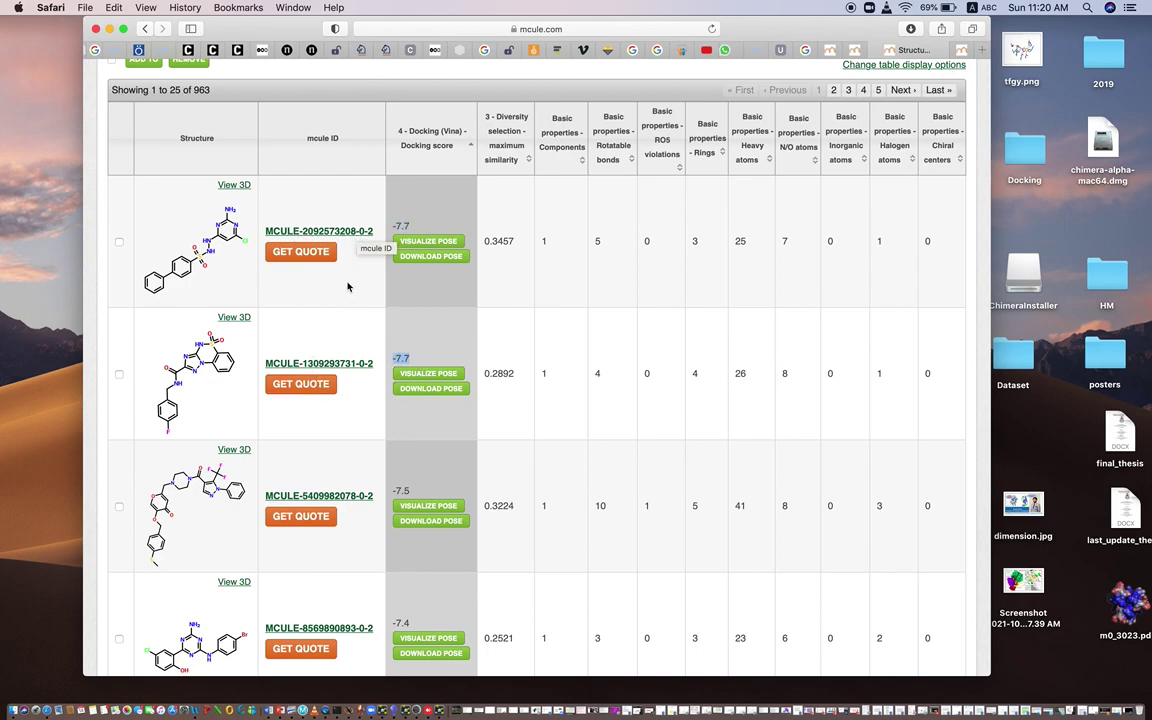
pyautogui.scroll(3, 348, 287)
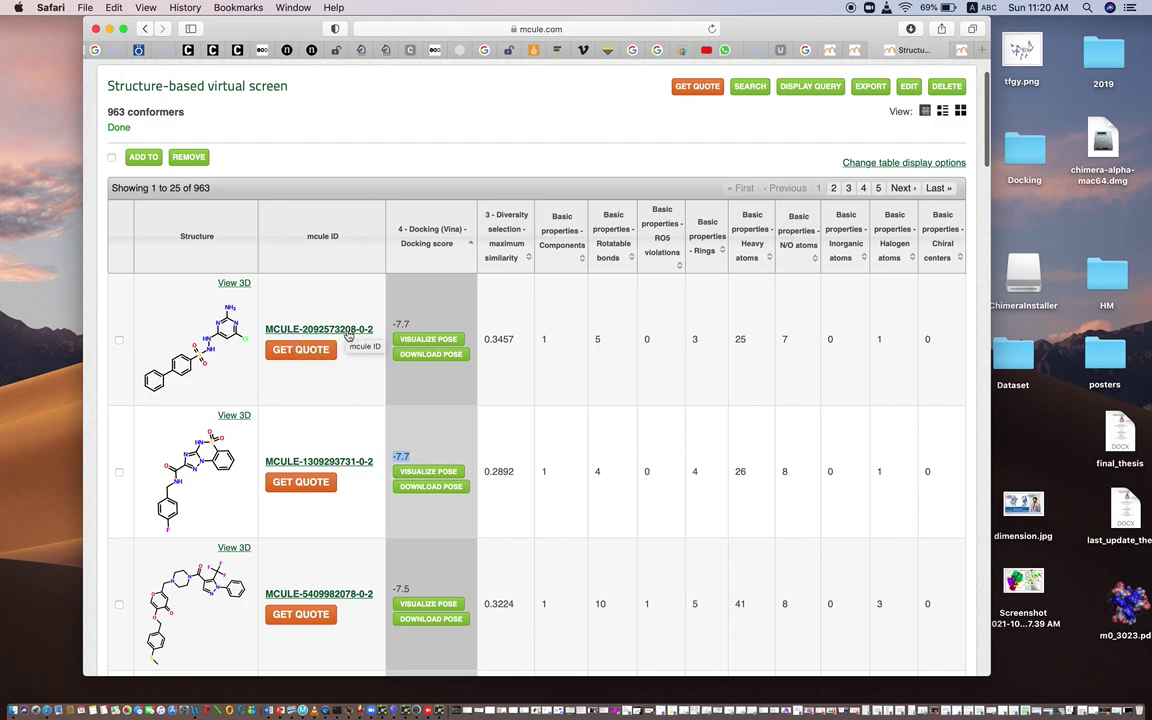
pyautogui.scroll(-9, 334, 424)
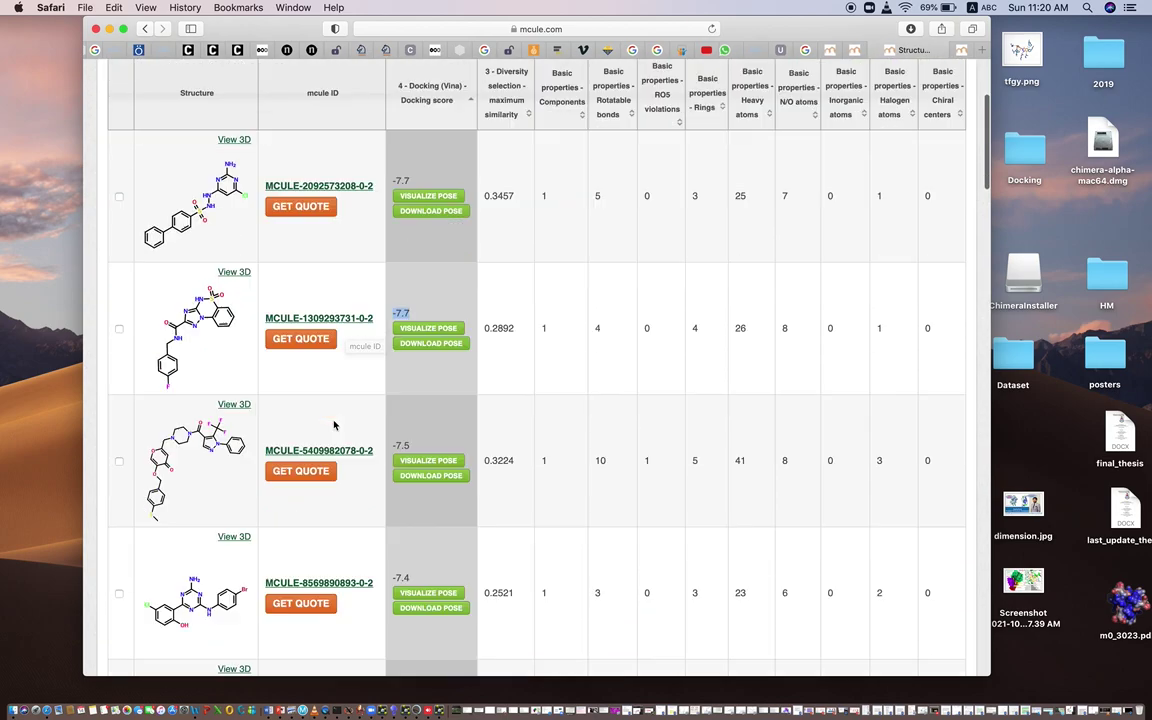
pyautogui.scroll(-15, 335, 425)
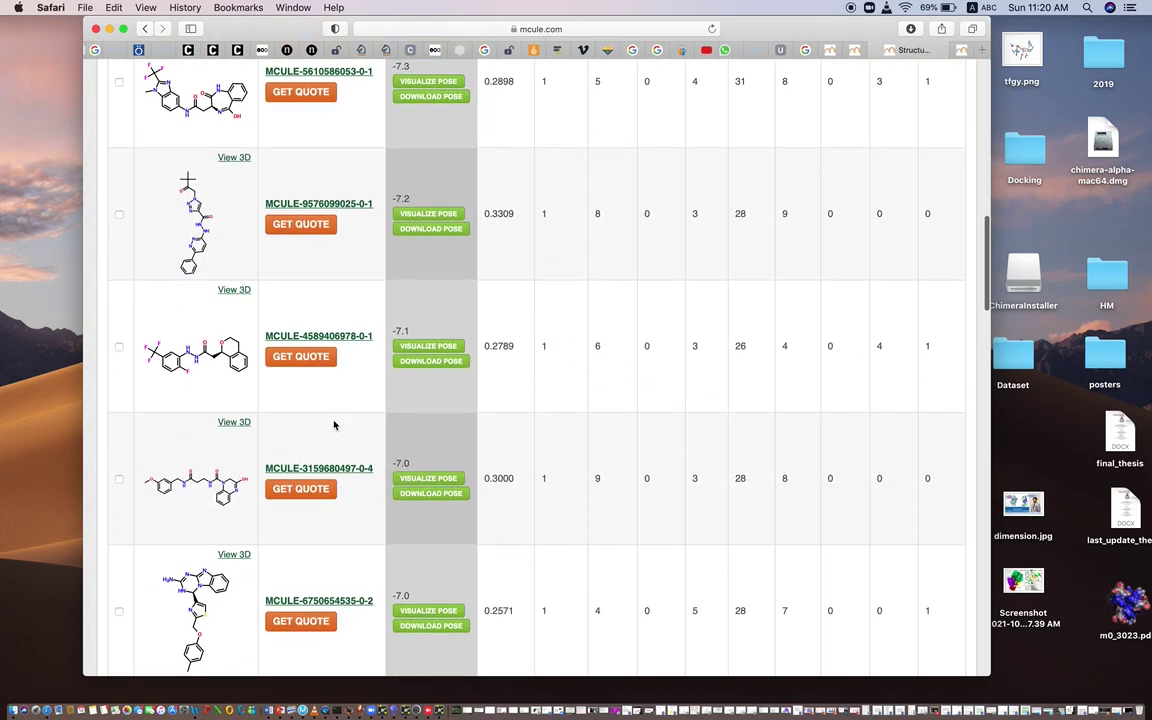
pyautogui.scroll(20, 334, 425)
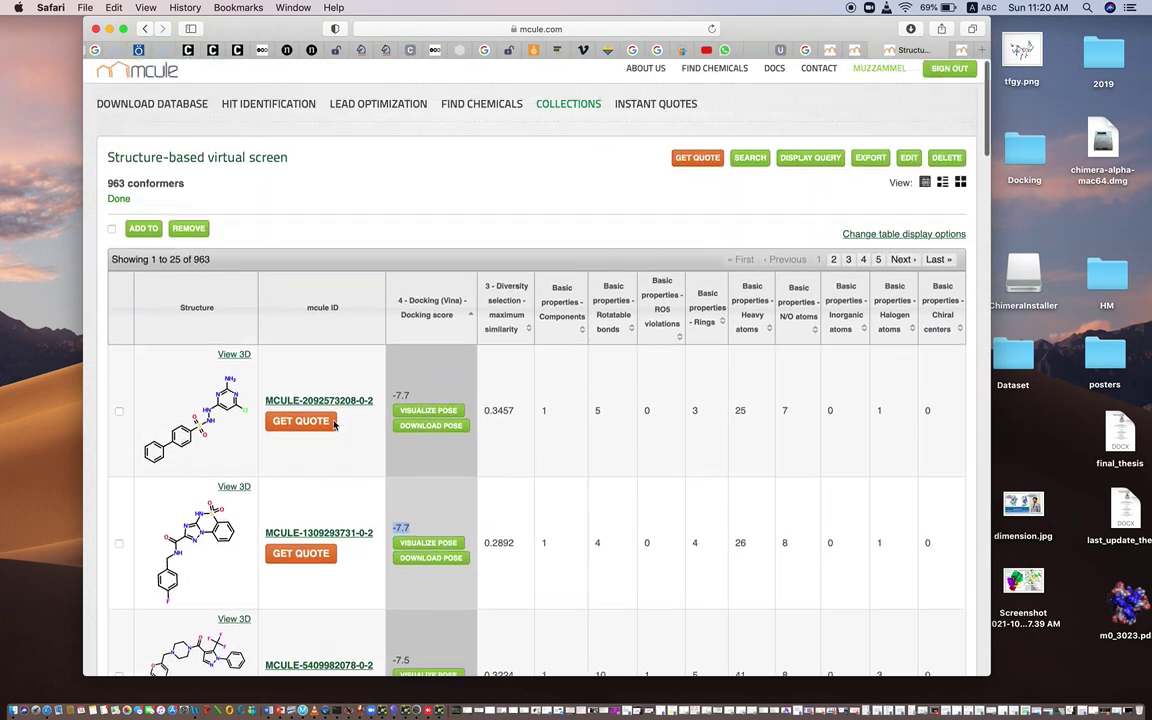
pyautogui.scroll(-20, 334, 424)
pyautogui.scroll(20, 334, 424)
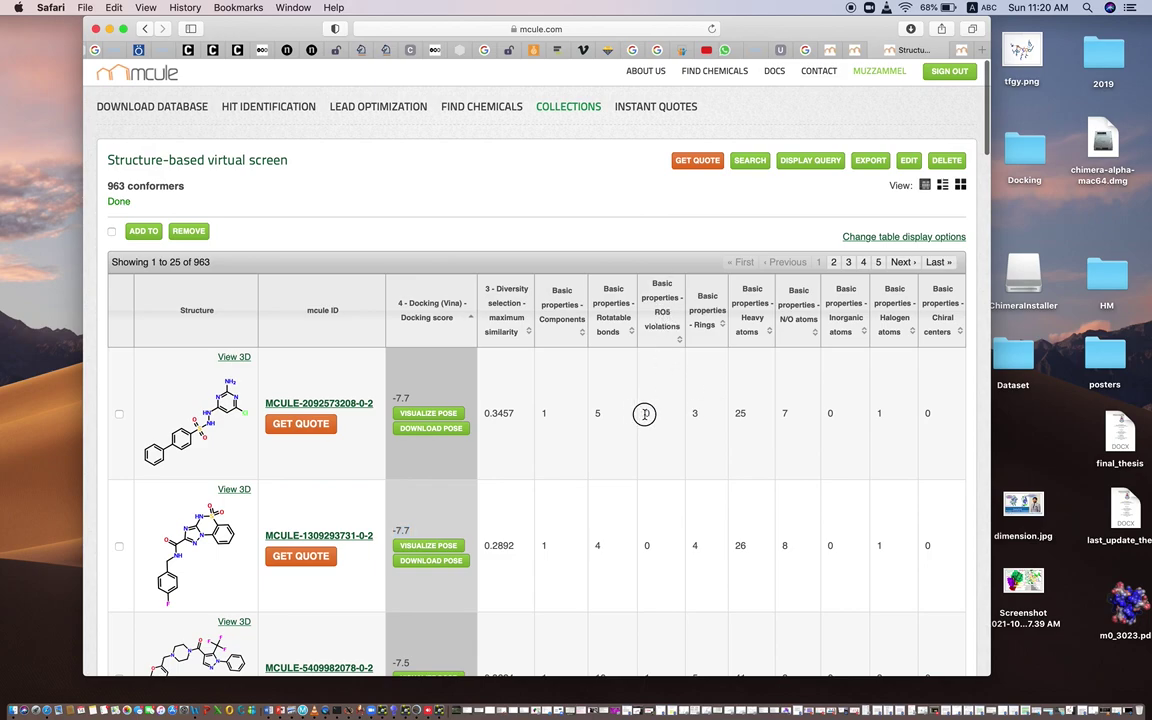
# Step: Examine the RO5 violations and ring counts of the top-ranked compounds against their drawn structures
pyautogui.moveTo(648, 413); pyautogui.dragTo(592, 448)
pyautogui.scroll(-5, 620, 470)
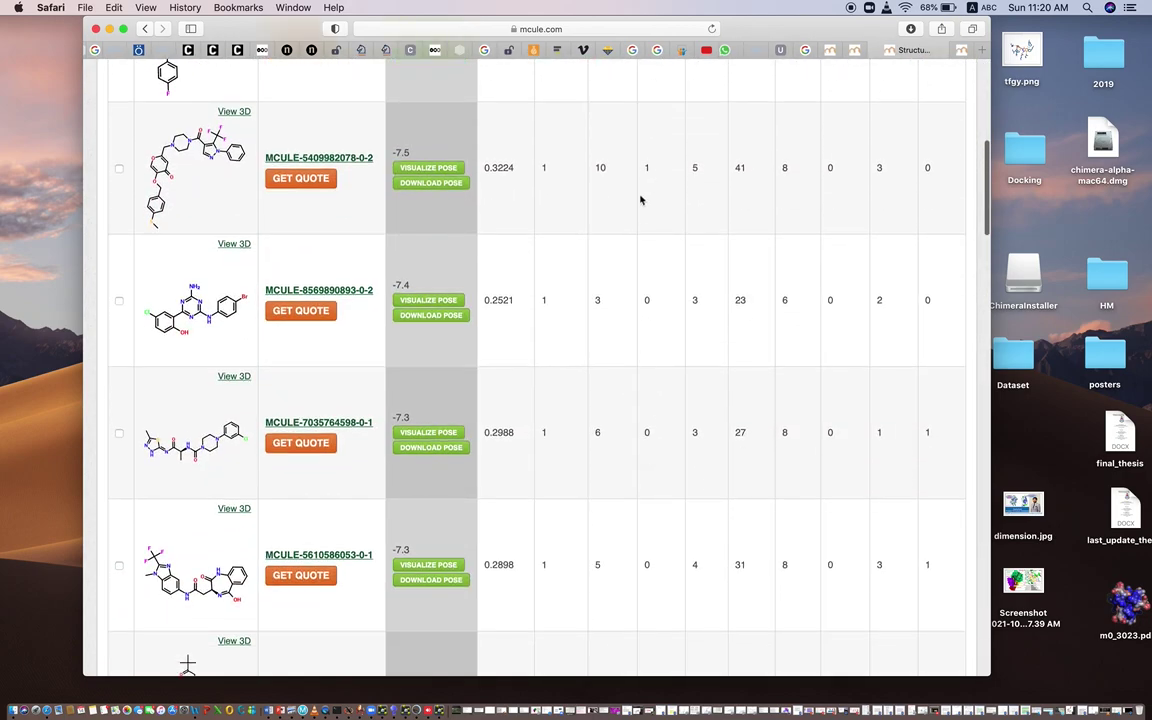
pyautogui.doubleClick(648, 165)
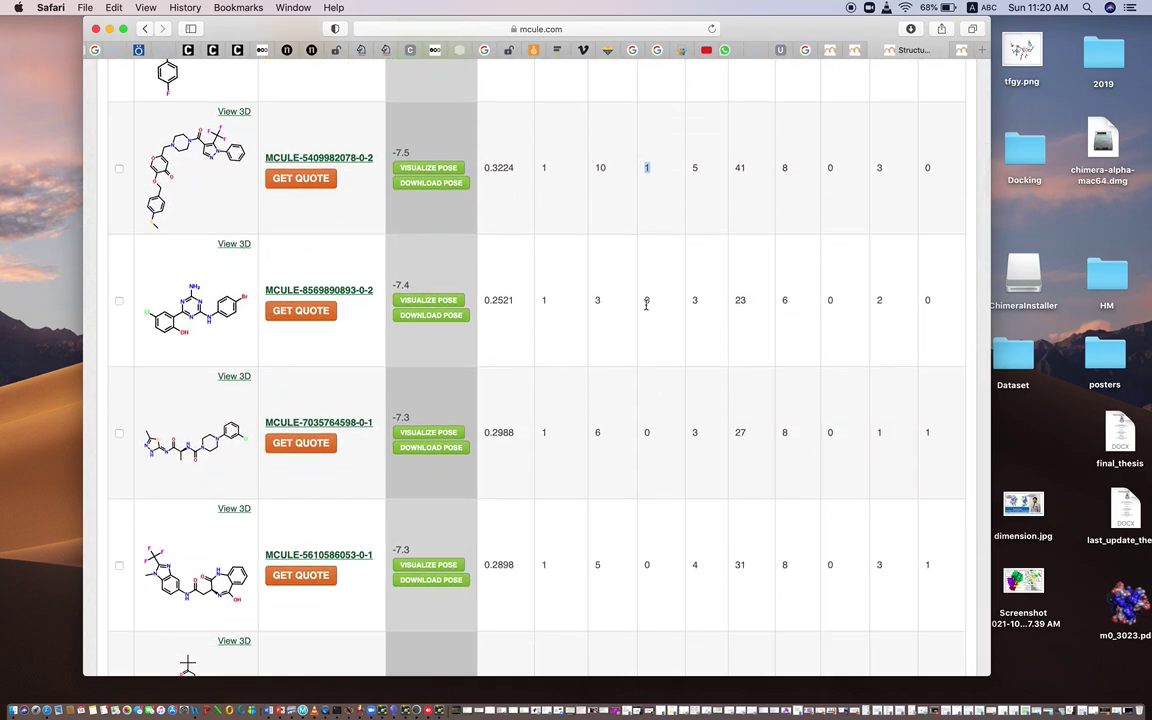
pyautogui.scroll(10, 648, 312)
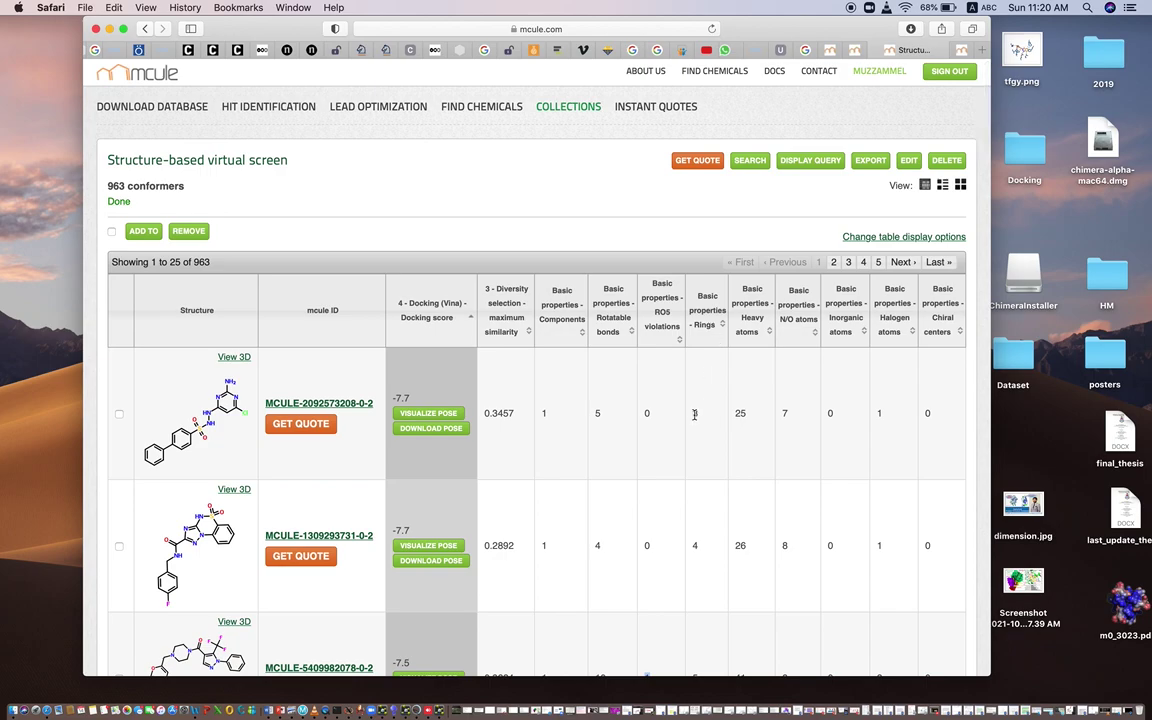
pyautogui.doubleClick(696, 414)
pyautogui.scroll(-2, 509, 495)
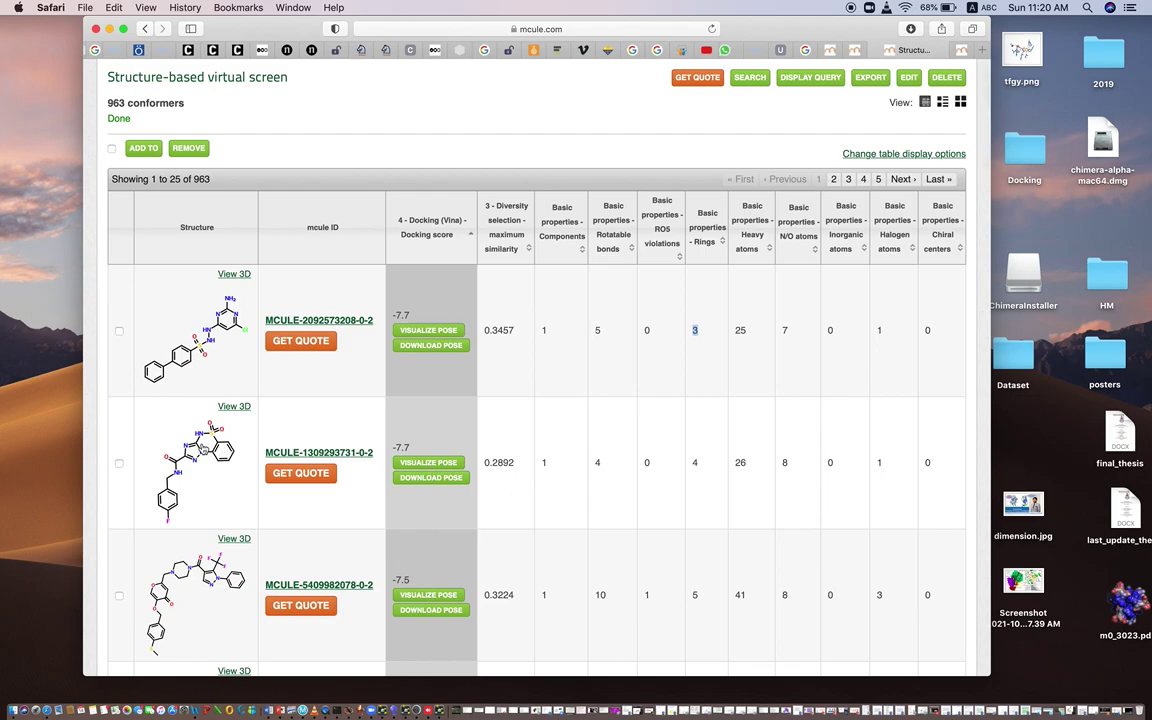
pyautogui.scroll(1, 759, 455)
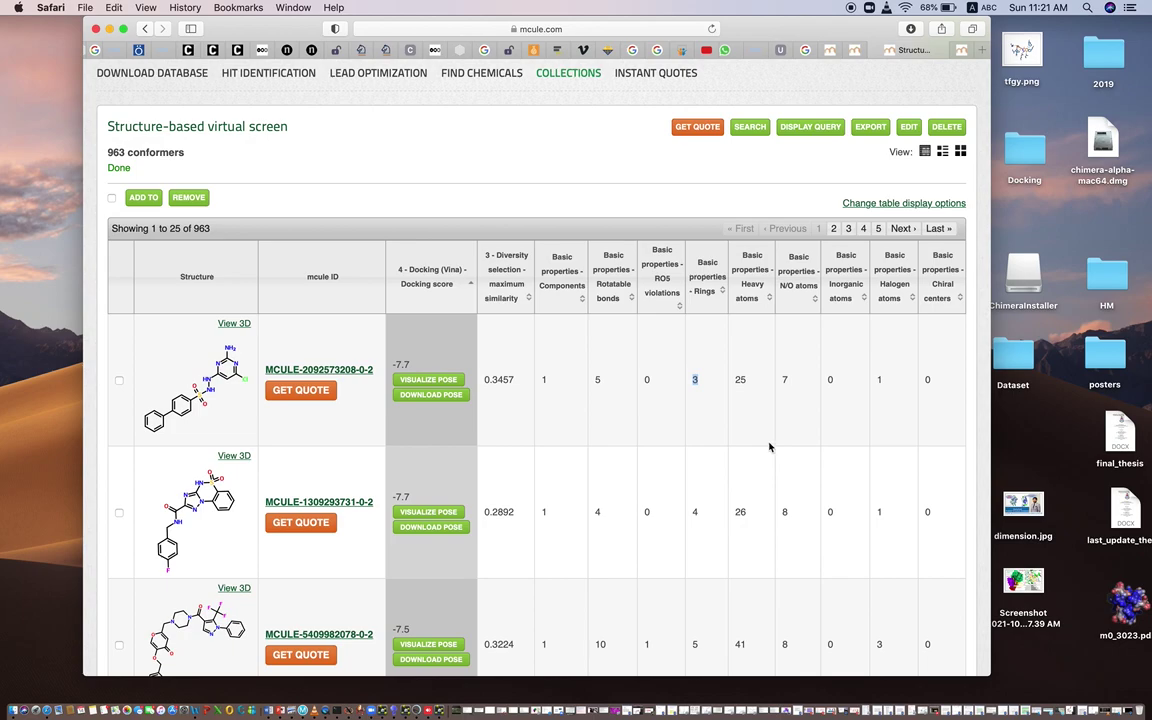
pyautogui.click(429, 384)
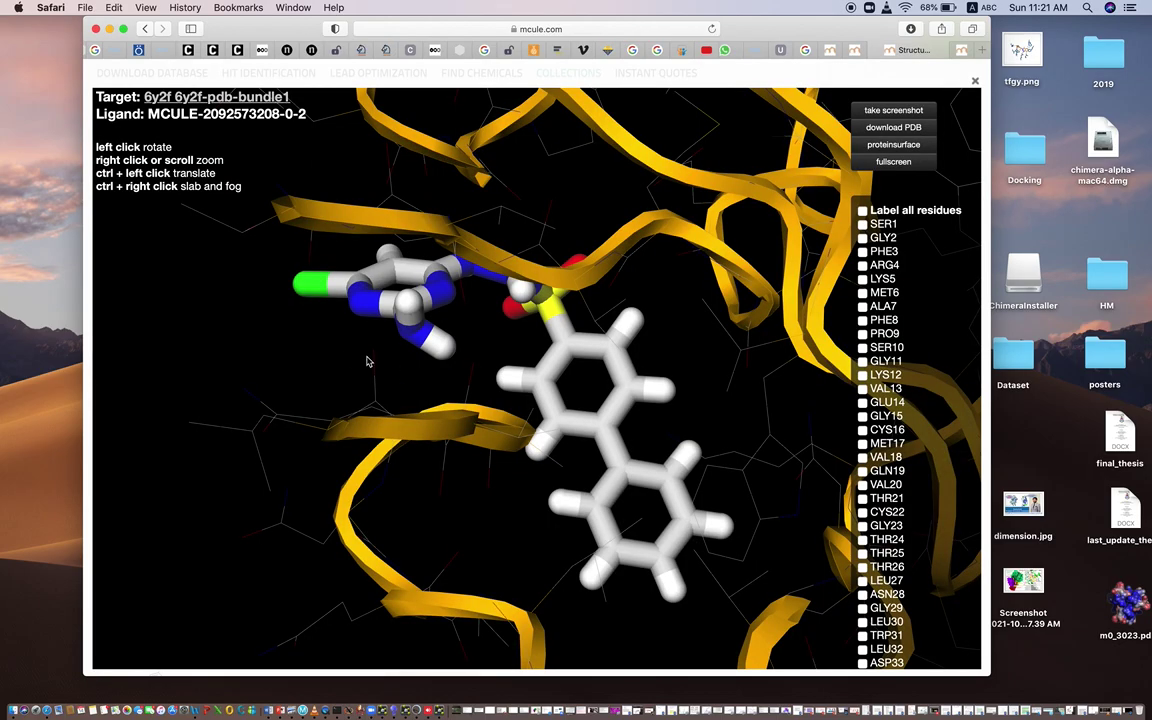
pyautogui.moveTo(294, 305); pyautogui.dragTo(685, 405)
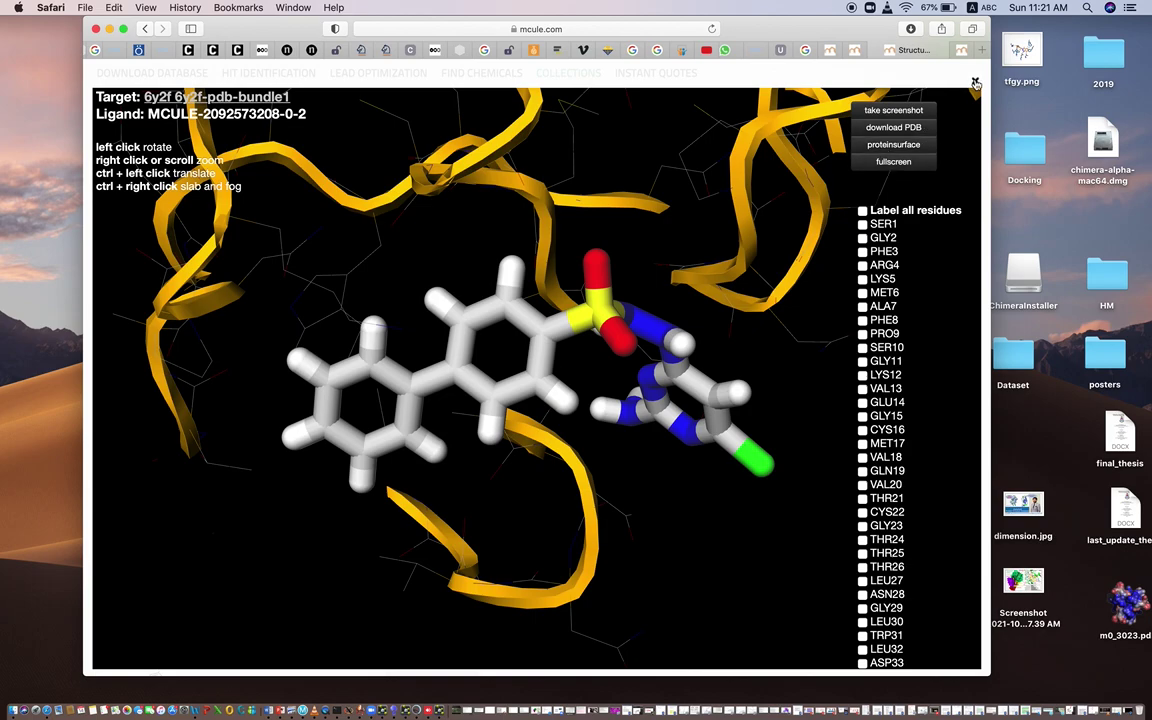
pyautogui.scroll(-10, 843, 483)
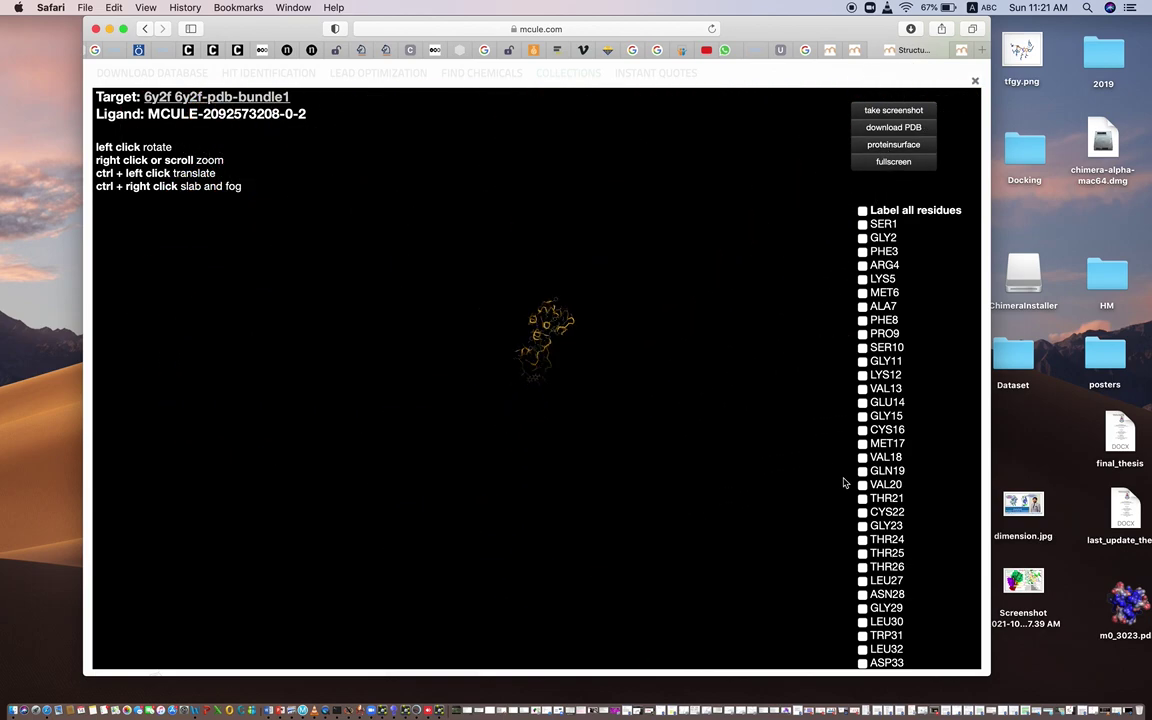
pyautogui.scroll(6, 843, 483)
pyautogui.scroll(5, 843, 483)
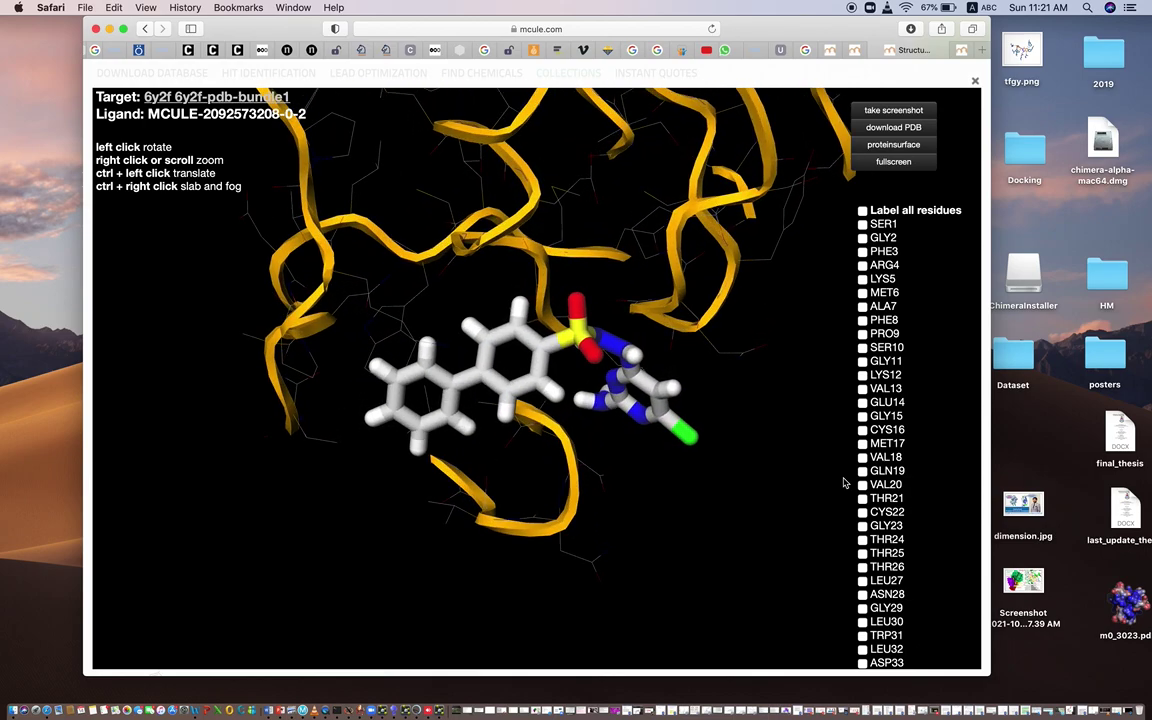
pyautogui.moveTo(717, 349); pyautogui.dragTo(754, 314)
pyautogui.moveTo(763, 283); pyautogui.dragTo(850, 212)
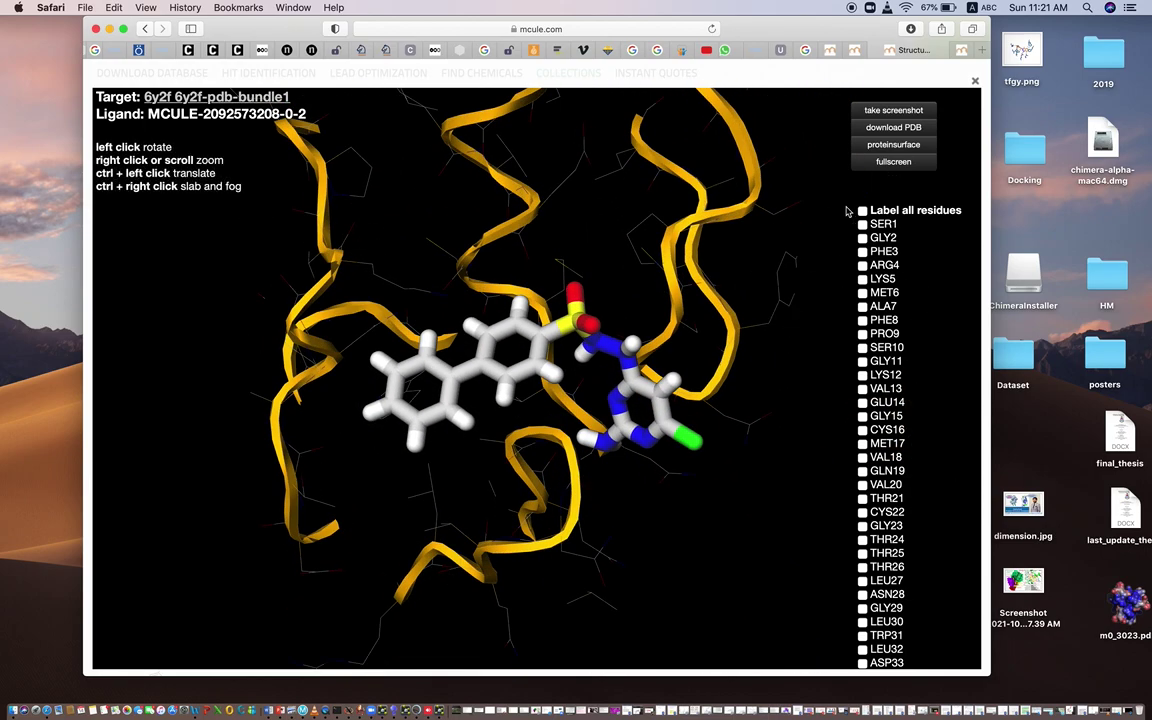
# Step: View the docked pose in full screen, look through the target's residue list, and return to the normal view
pyautogui.click(893, 162)
pyautogui.moveTo(67, 383); pyautogui.dragTo(639, 297)
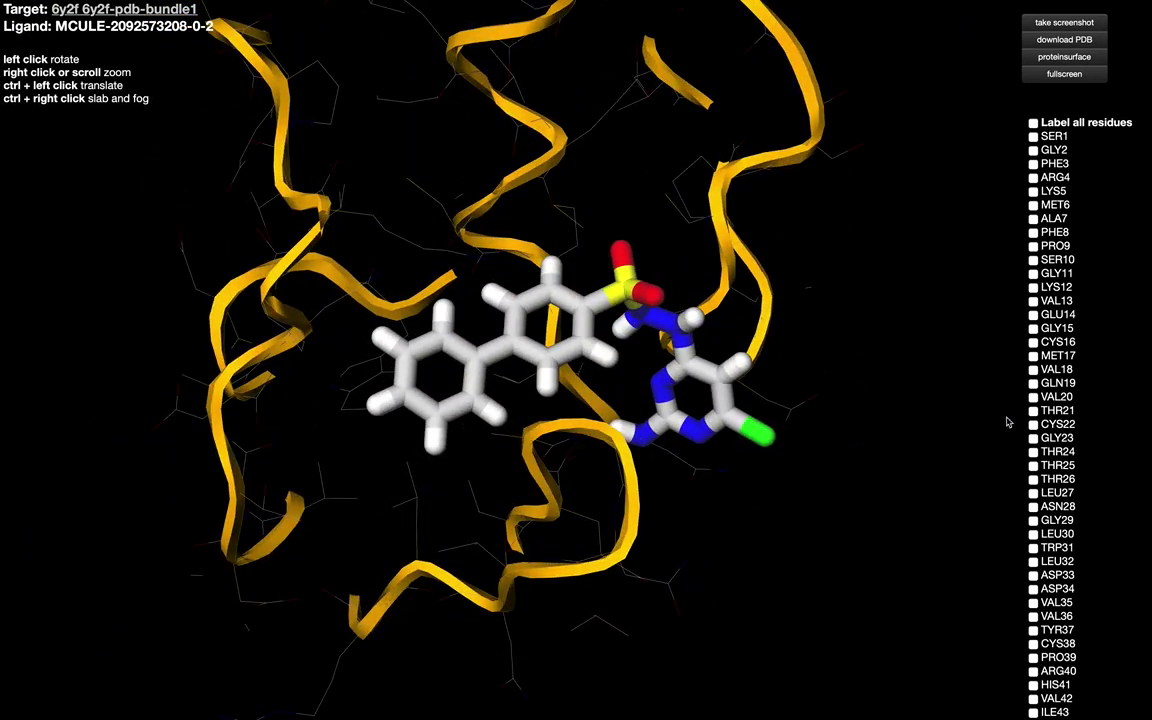
pyautogui.scroll(-15, 1008, 422)
pyautogui.scroll(15, 1060, 462)
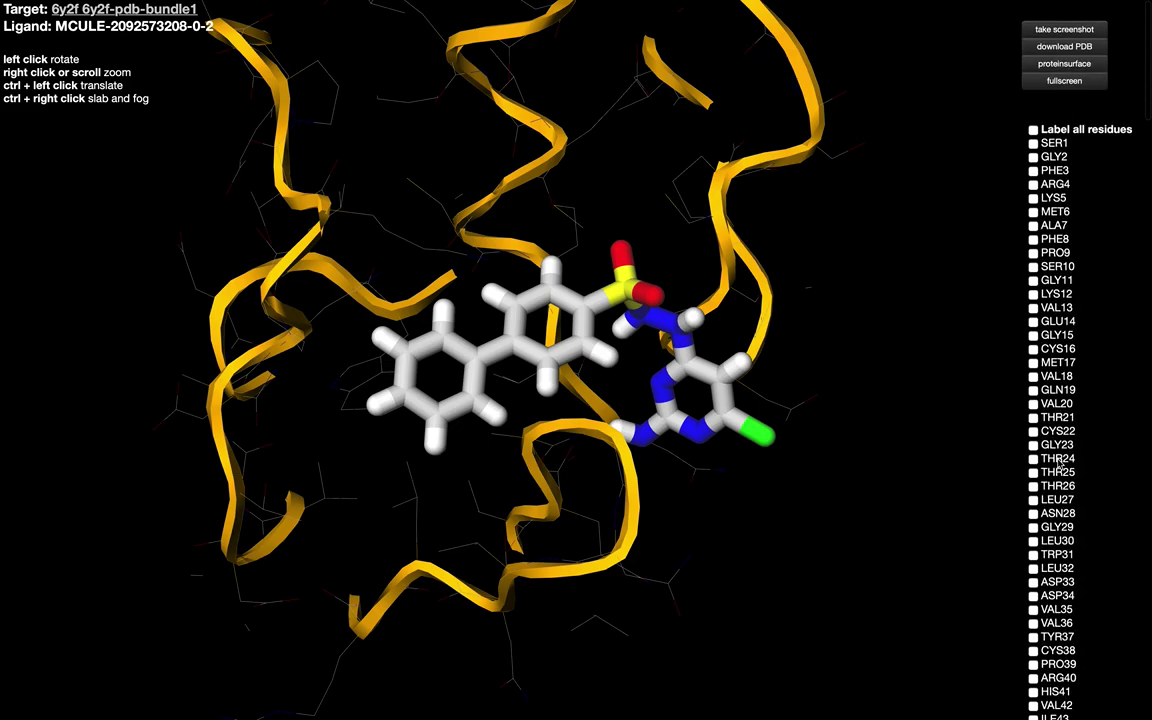
pyautogui.click(37, 21)
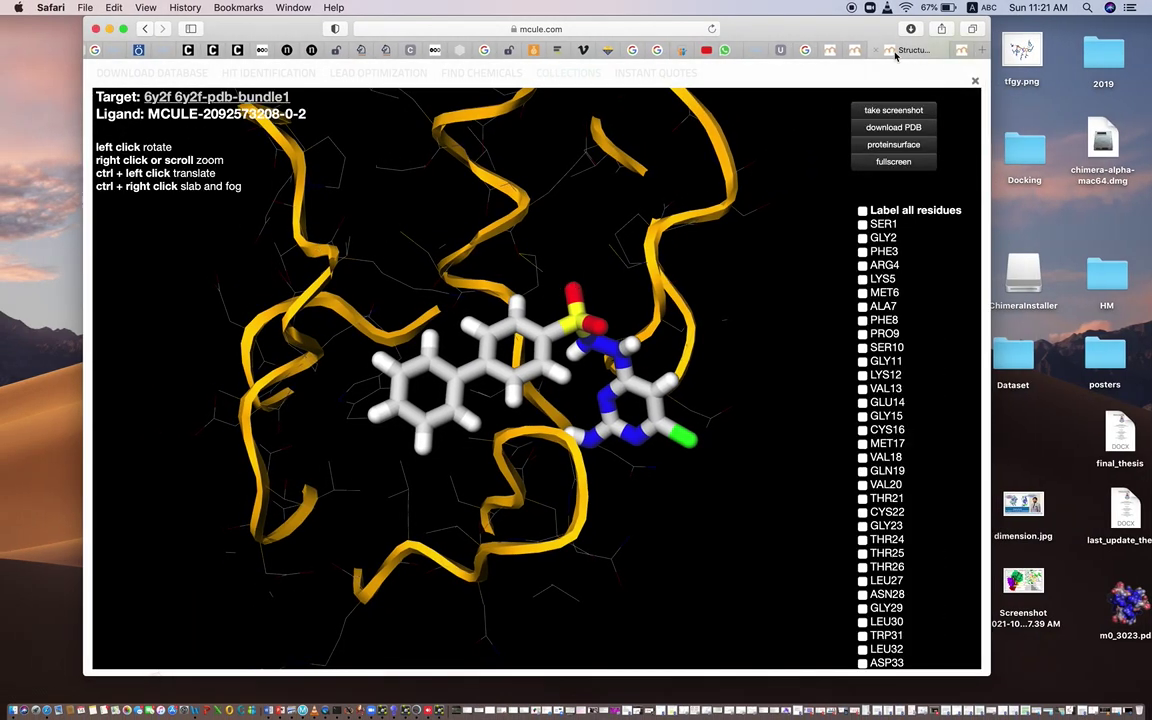
# Step: Switch to YouTube and open the channel's uploaded video "Analysis of Docking results by Autodock"
pyautogui.click(855, 51)
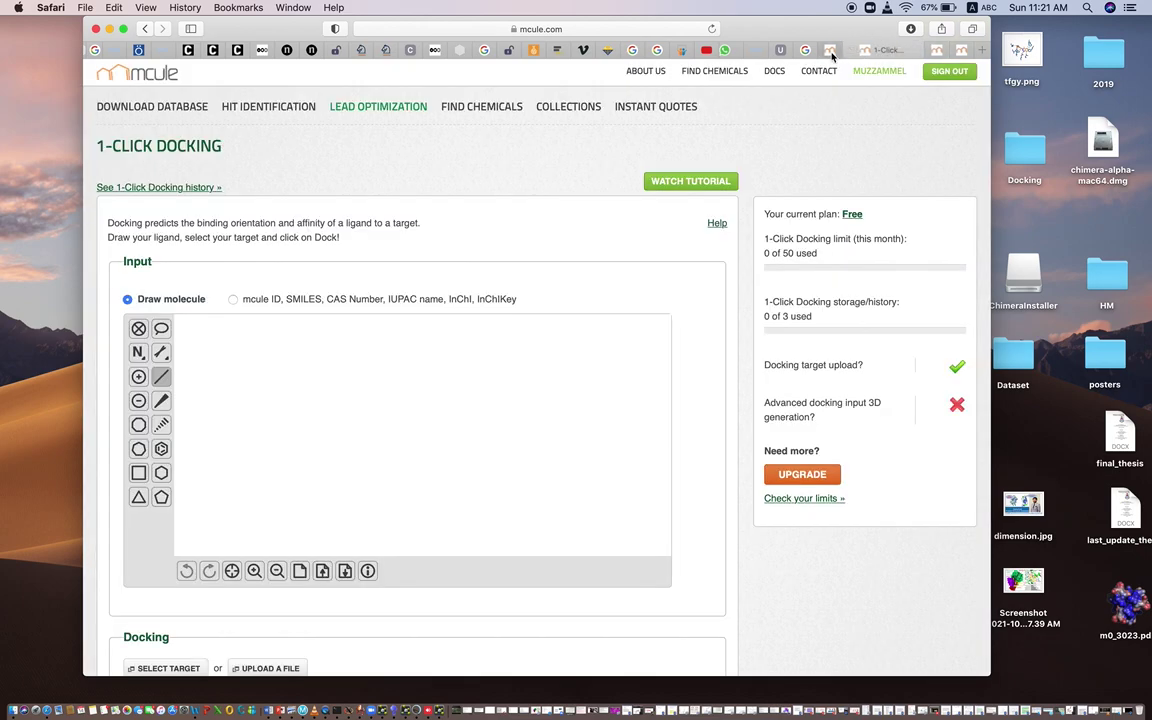
pyautogui.click(829, 48)
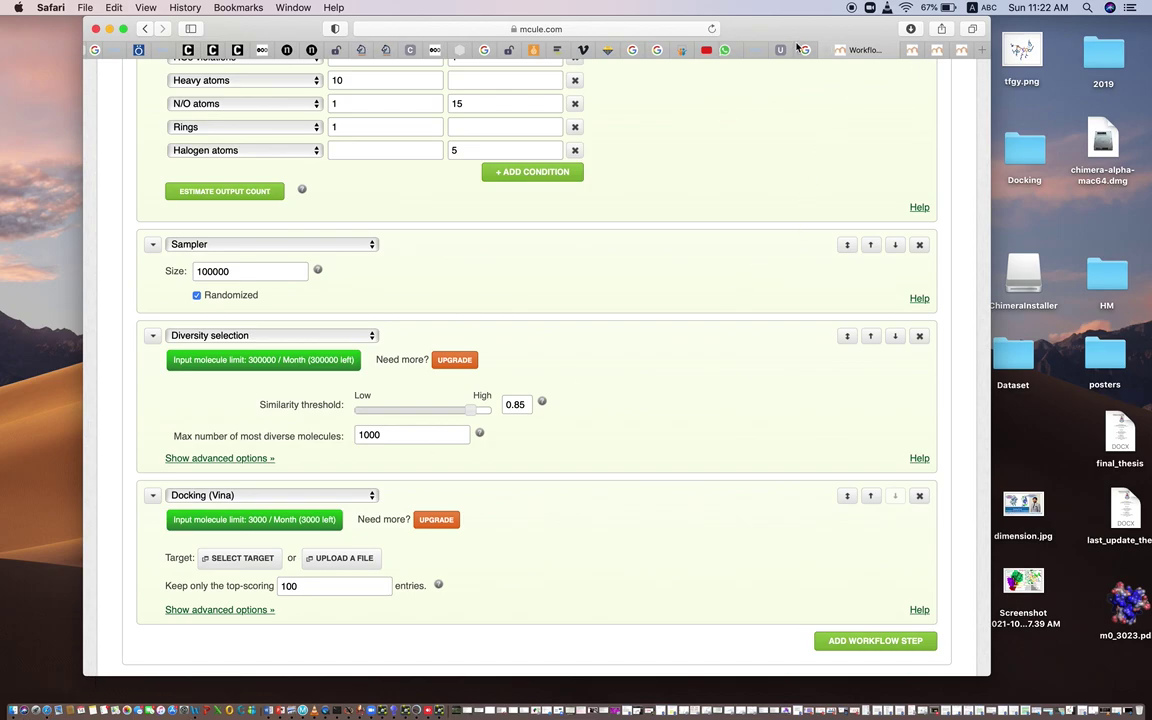
pyautogui.click(706, 50)
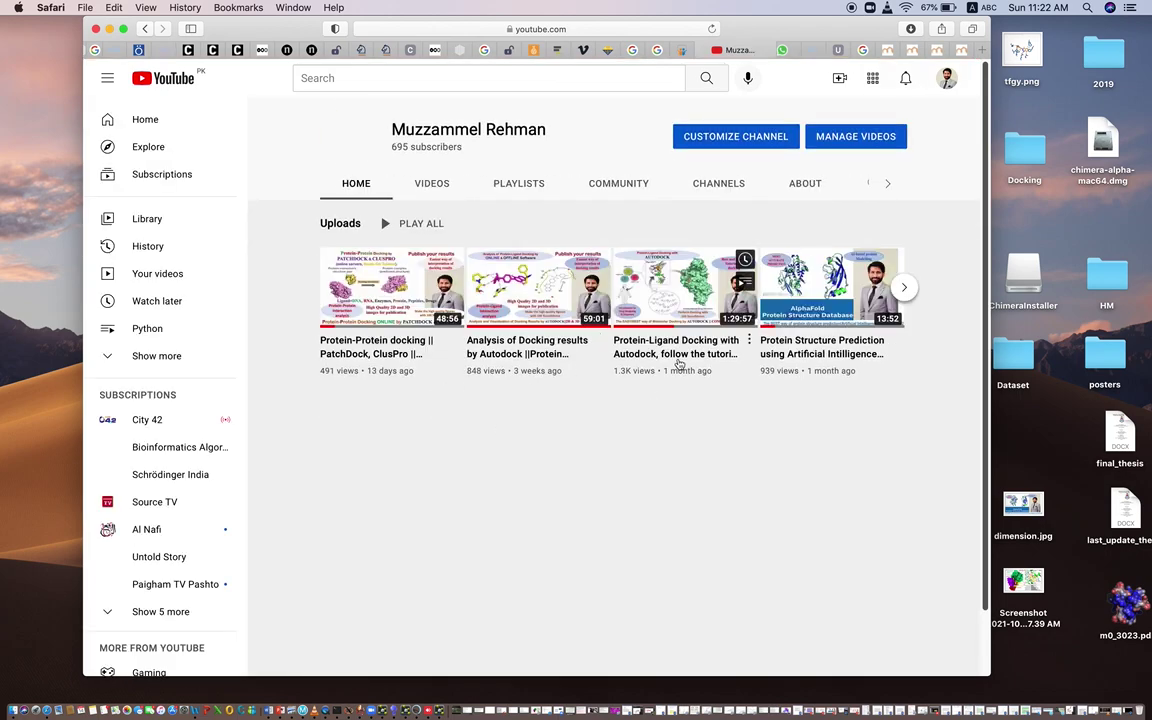
pyautogui.click(507, 354)
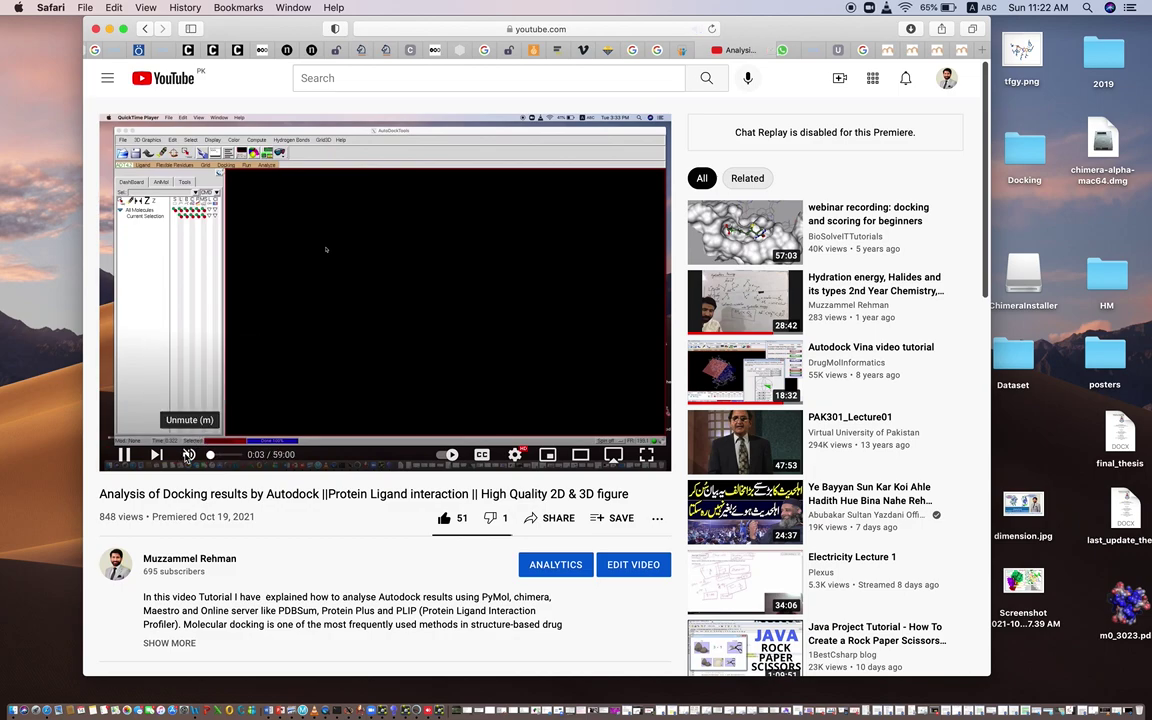
# Step: Skip the YouTube video ahead to about 8:12, and switch back to Mcule's structure-based virtual screen workflow builder
pyautogui.click(183, 440)
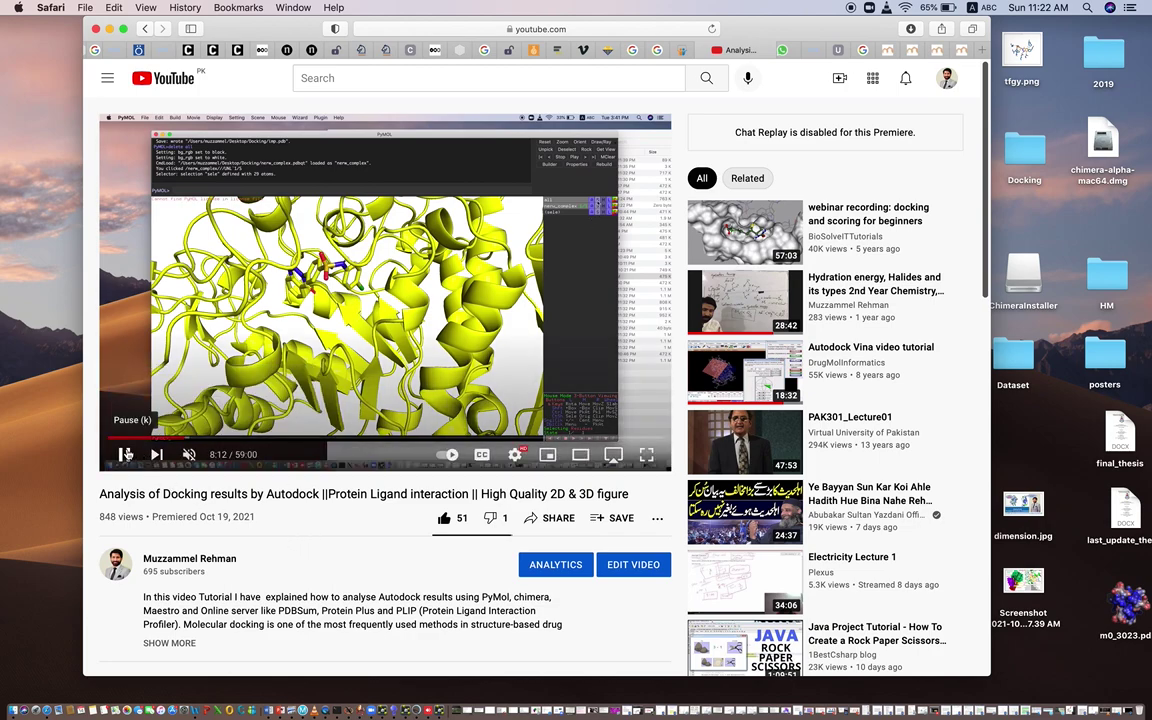
pyautogui.click(962, 52)
pyautogui.click(880, 50)
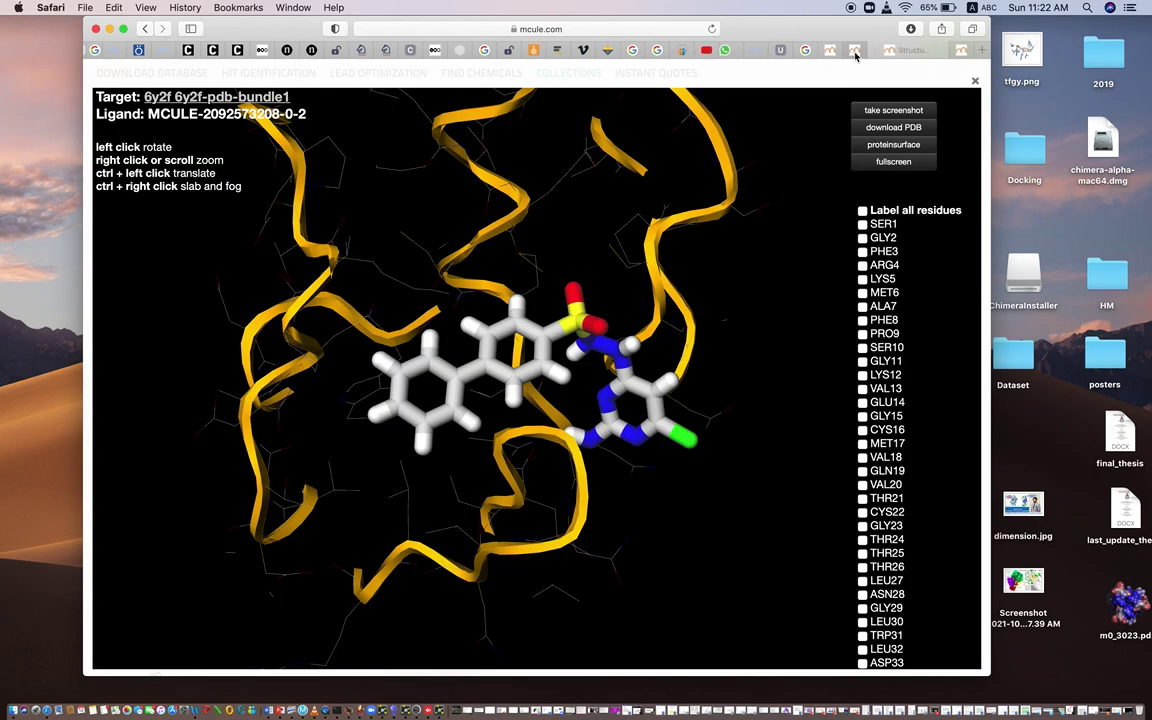
pyautogui.click(835, 52)
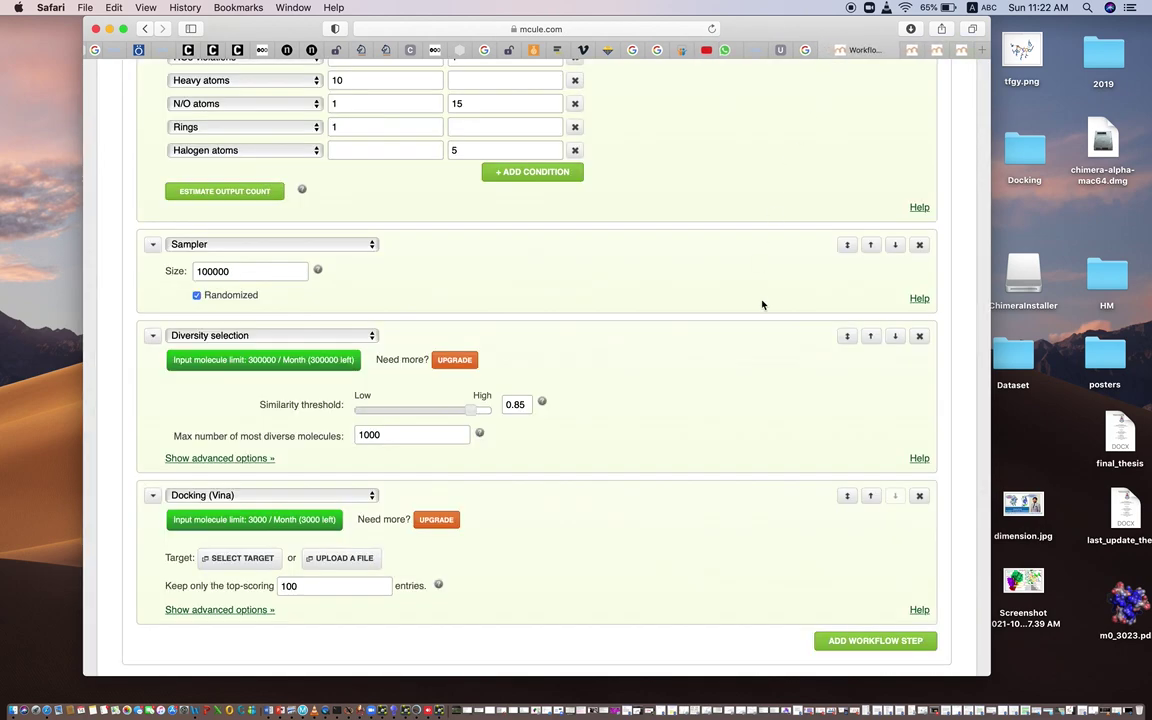
pyautogui.scroll(5, 828, 99)
pyautogui.click(909, 52)
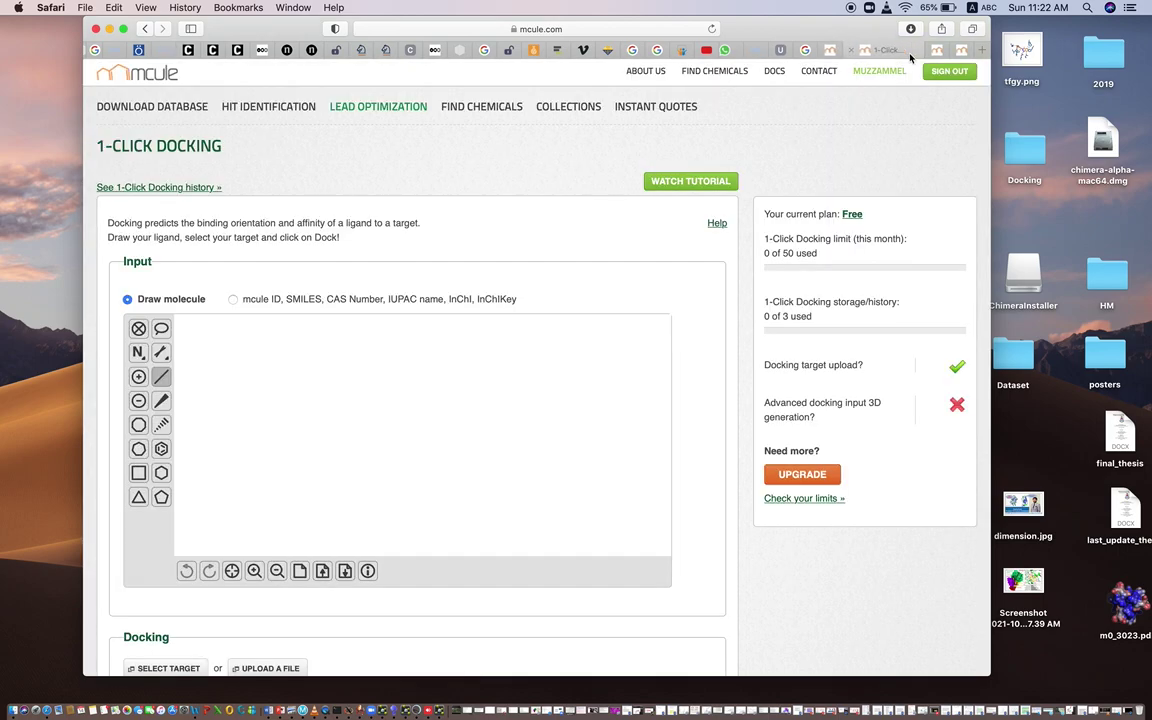
pyautogui.click(936, 58)
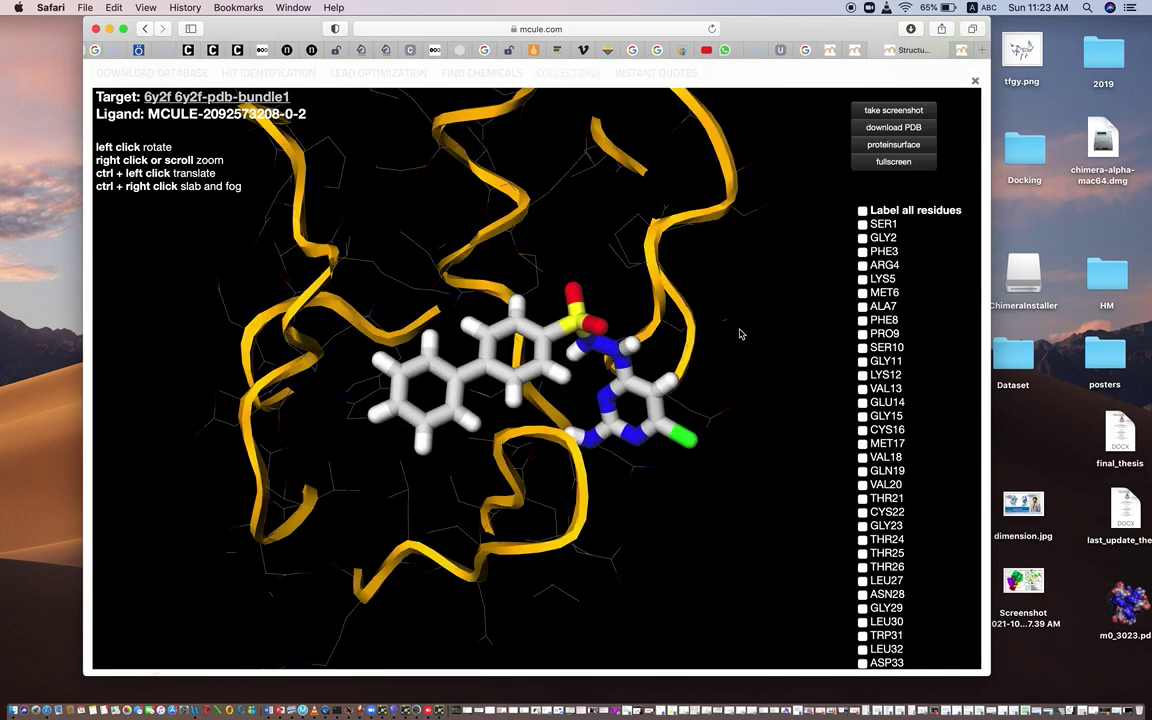
pyautogui.click(856, 54)
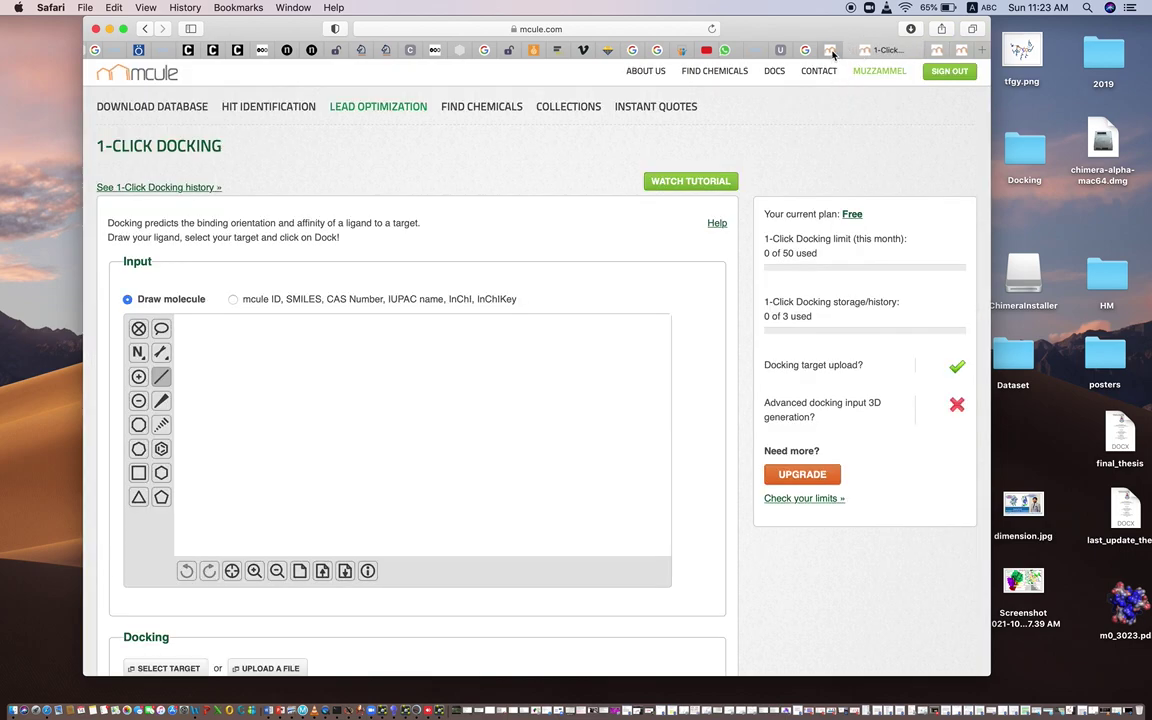
pyautogui.click(832, 53)
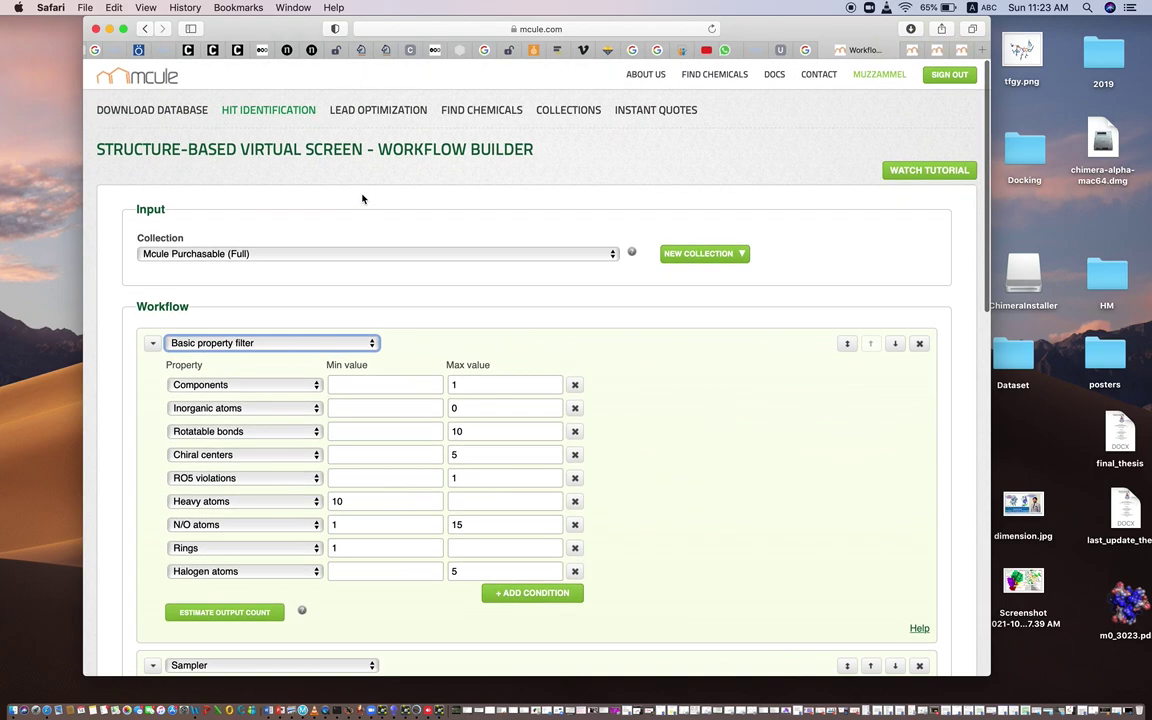
# Step: Open the 1-Click Docking tool for lead optimization and look over its ligand input and docking sections
pyautogui.moveTo(260, 102)
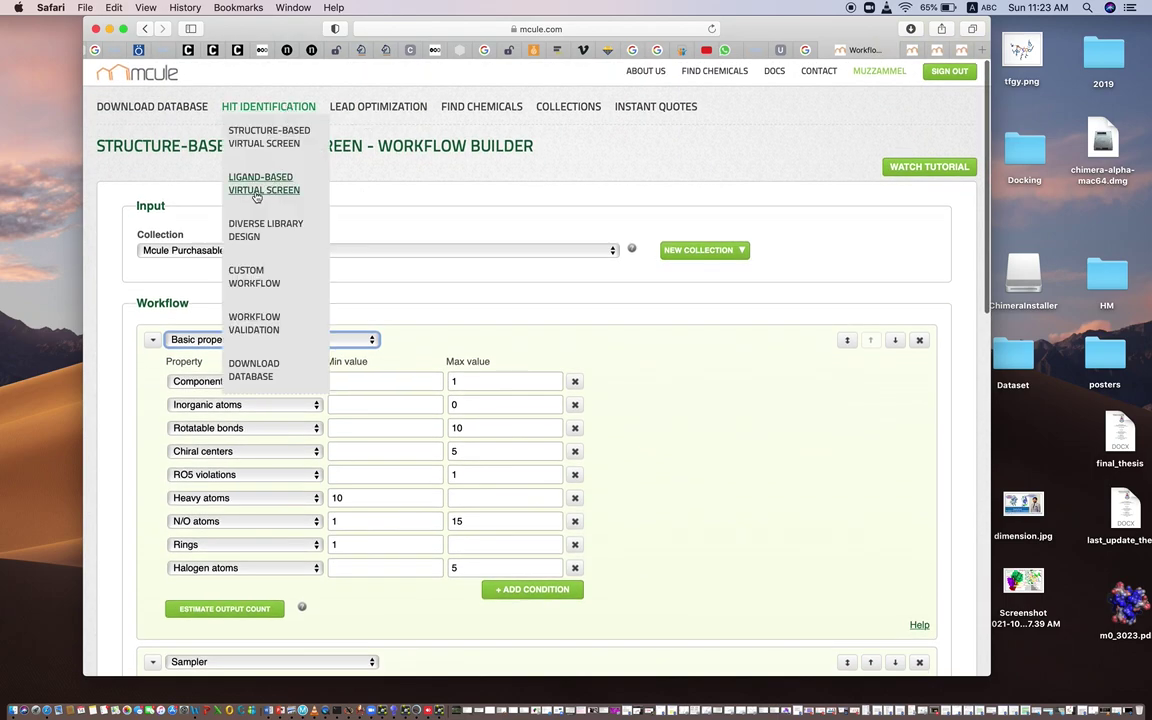
pyautogui.moveTo(330, 103)
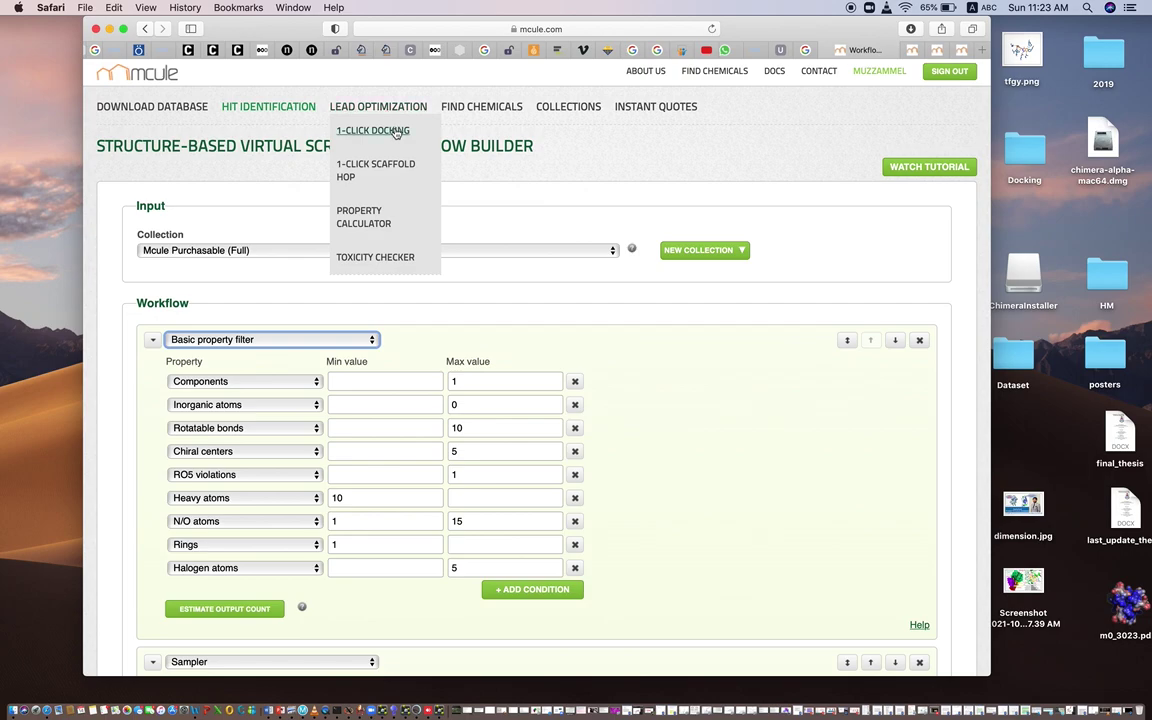
pyautogui.click(396, 132)
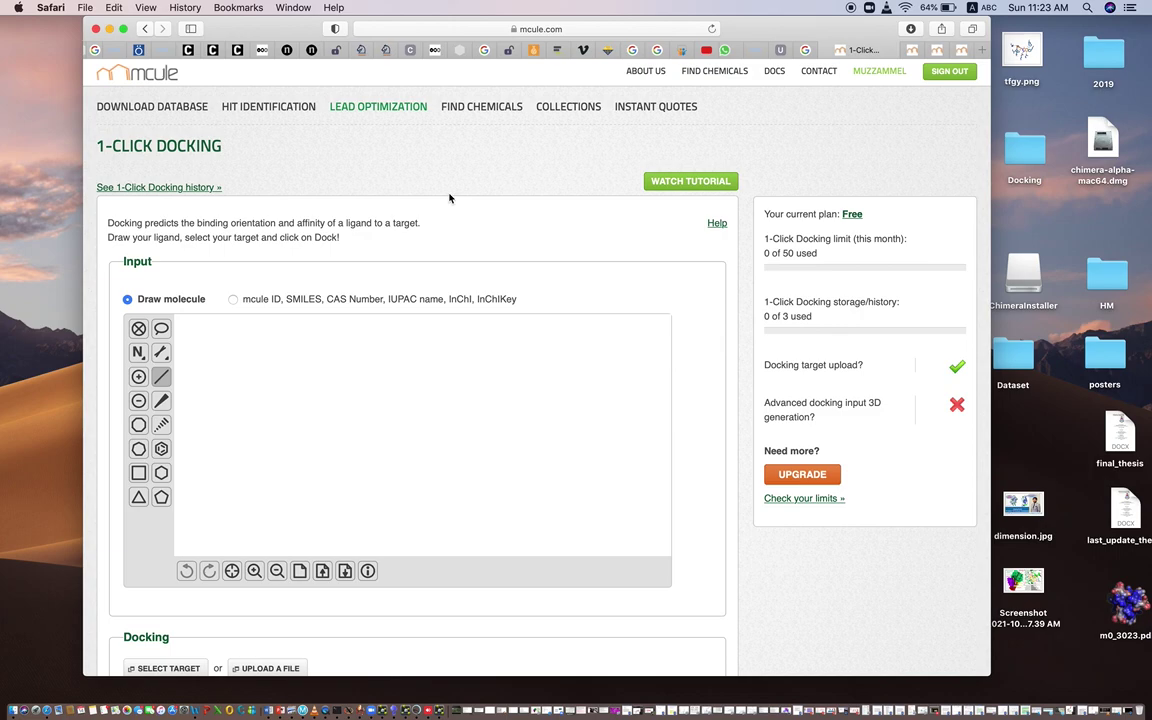
pyautogui.scroll(-3, 420, 268)
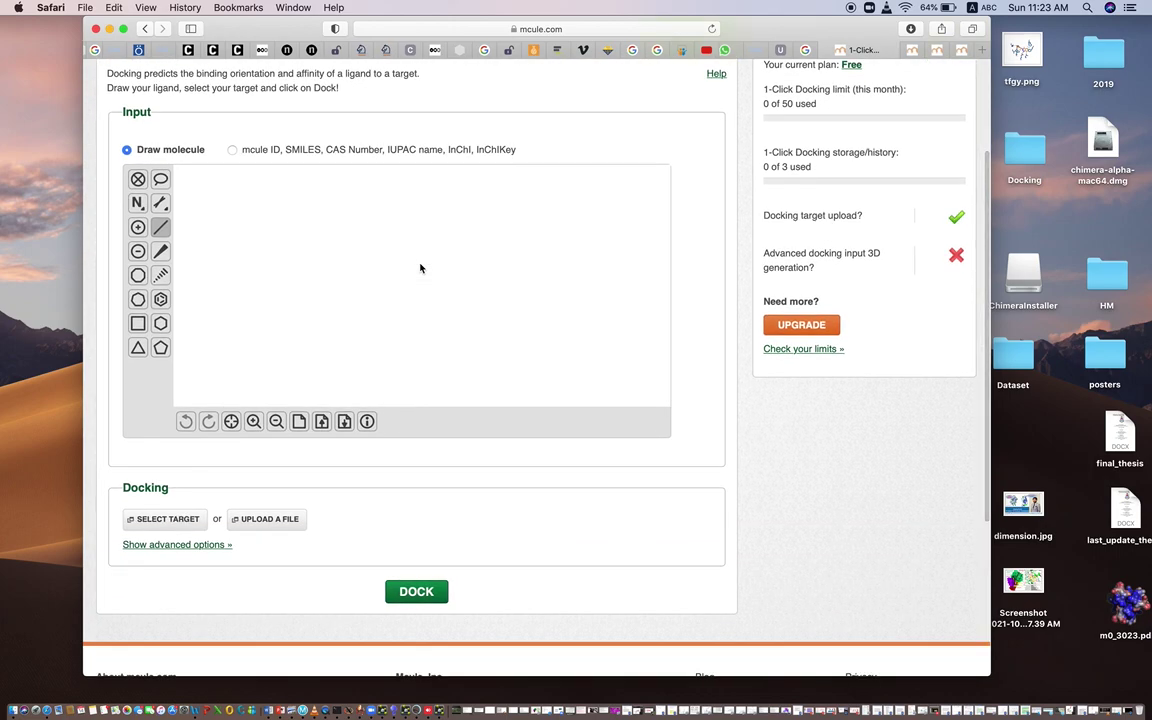
pyautogui.scroll(3, 440, 126)
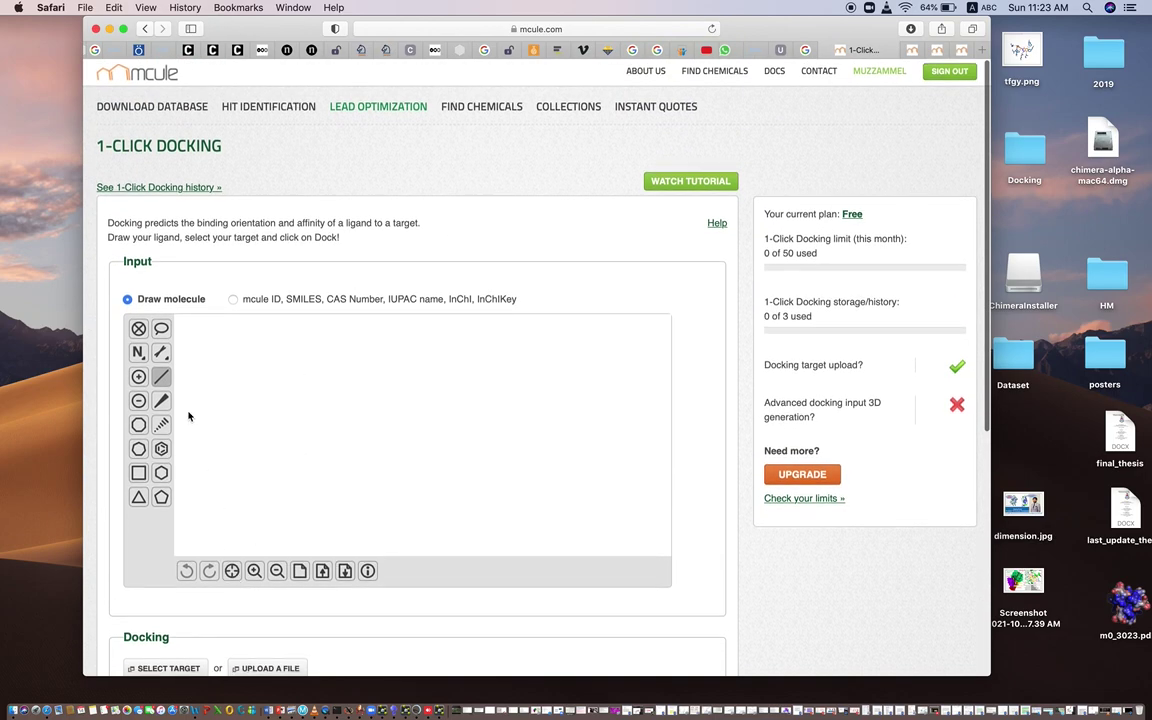
# Step: Draw an eight-membered ring in the molecule sketcher so that the whole ring fits in the drawing area
pyautogui.click(138, 425)
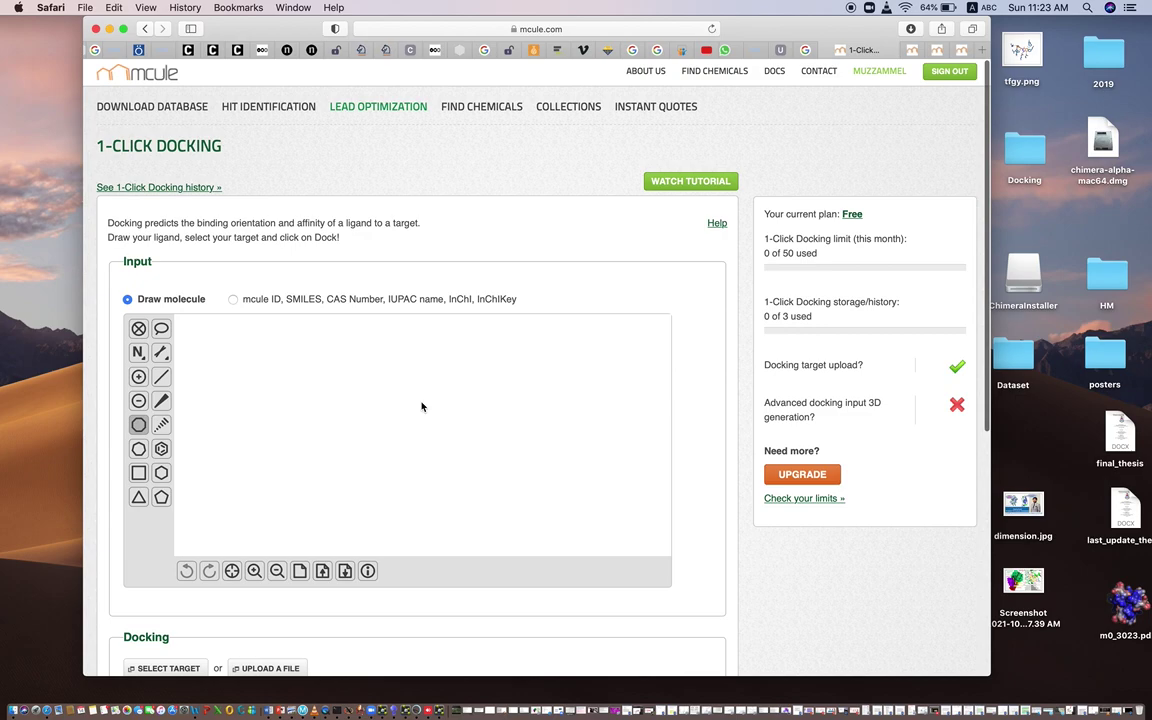
pyautogui.click(414, 406)
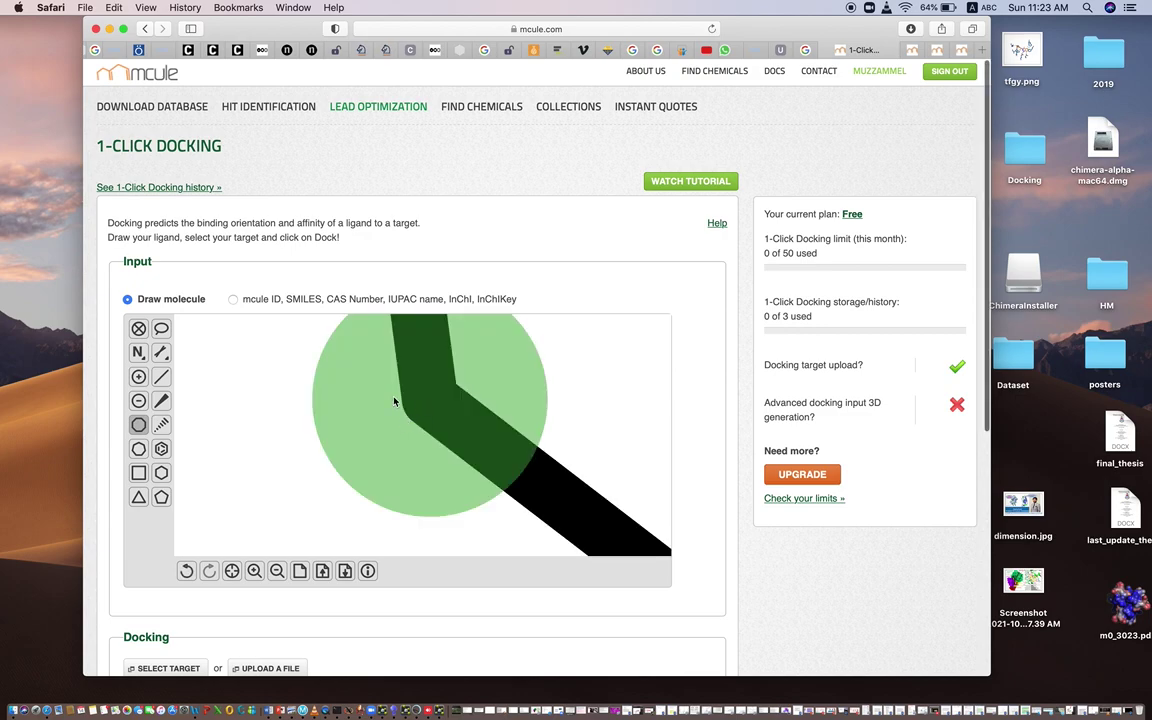
pyautogui.press('super+shift+backslash')
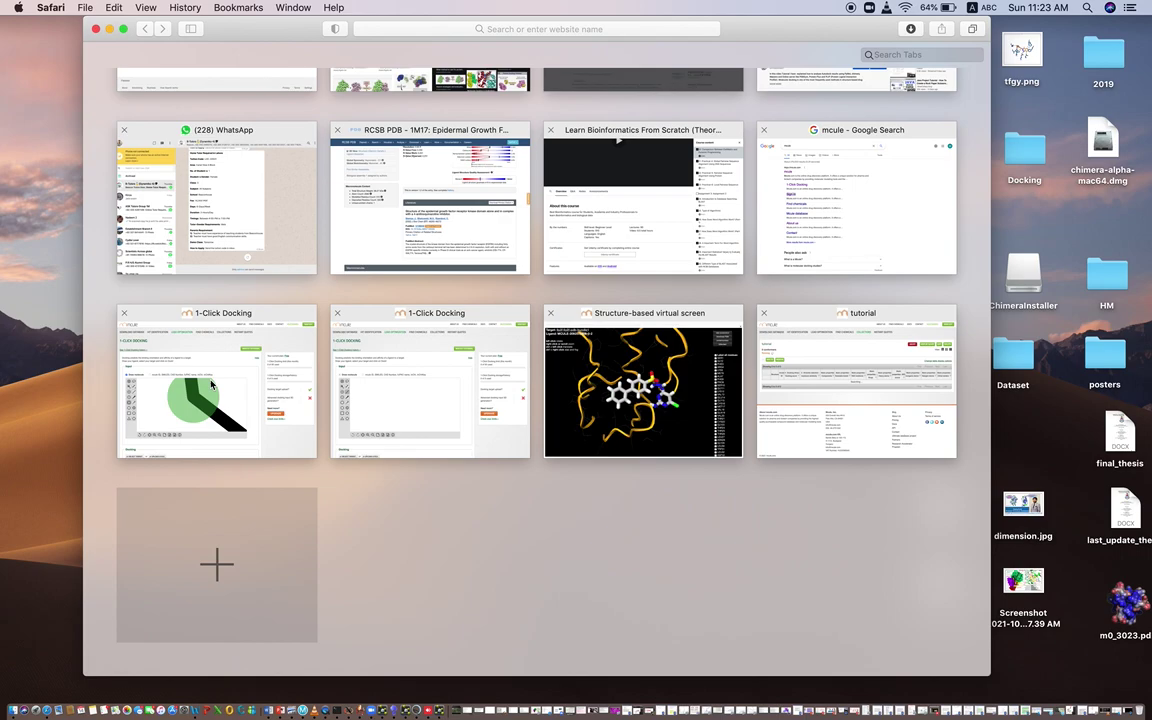
pyautogui.click(211, 383)
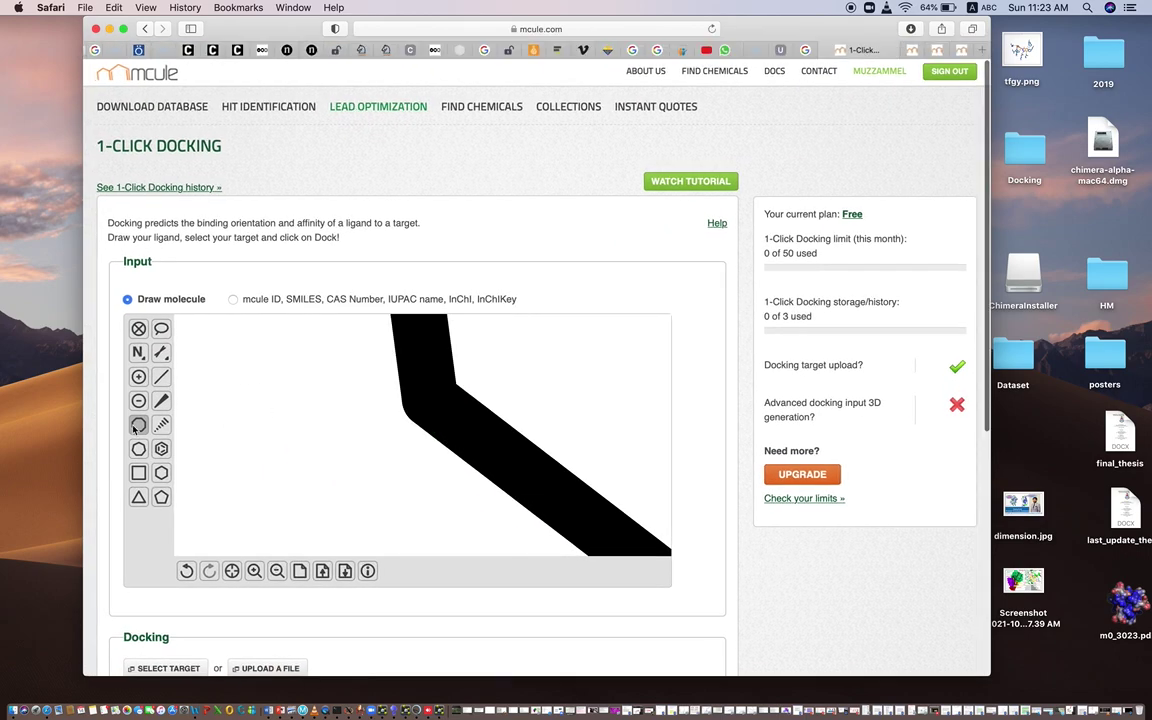
pyautogui.click(277, 571)
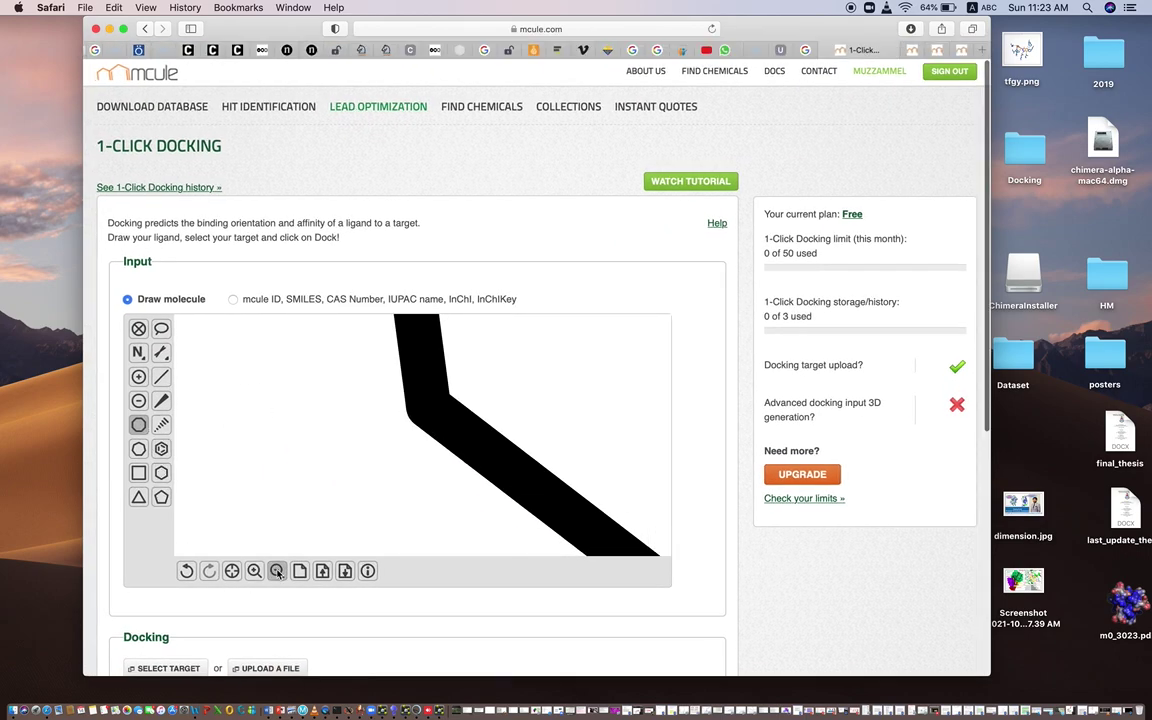
pyautogui.click(277, 571)
pyautogui.click(277, 571)
pyautogui.click(277, 571)
pyautogui.click(277, 571)
pyautogui.click(277, 571)
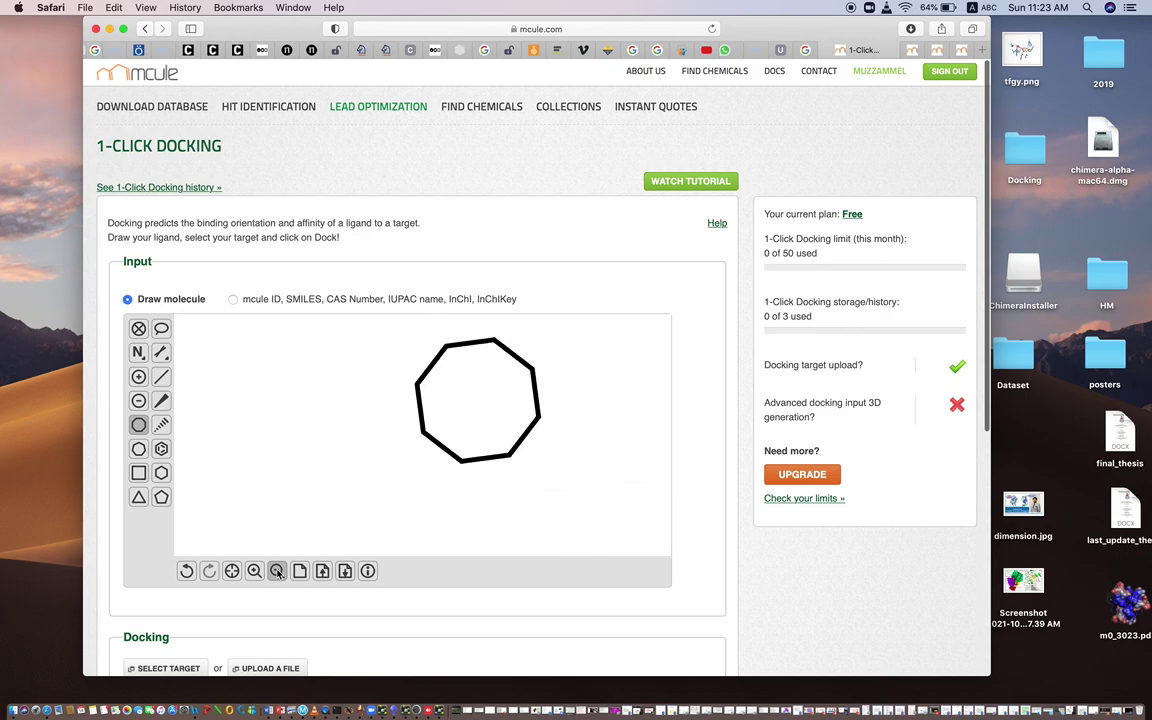
# Step: Add a single bond to the eight-membered ring and attach a five-membered ring to the bond's free end
pyautogui.click(159, 379)
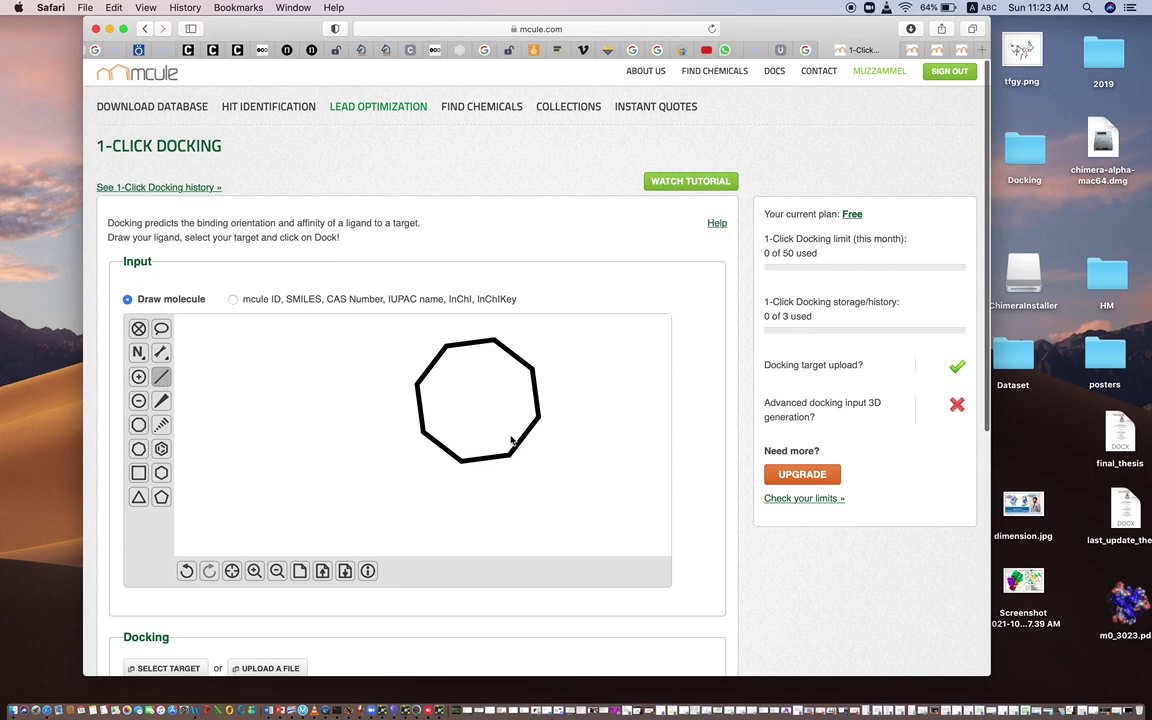
pyautogui.click(535, 369)
pyautogui.click(161, 497)
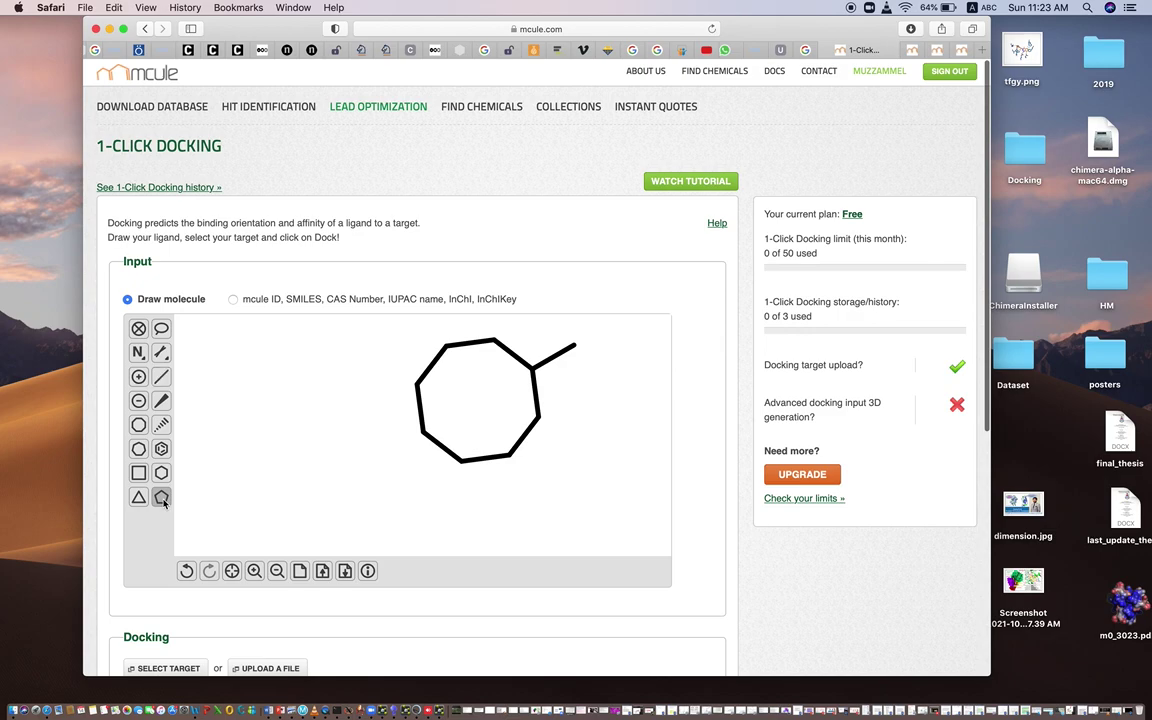
pyautogui.click(575, 347)
pyautogui.click(277, 571)
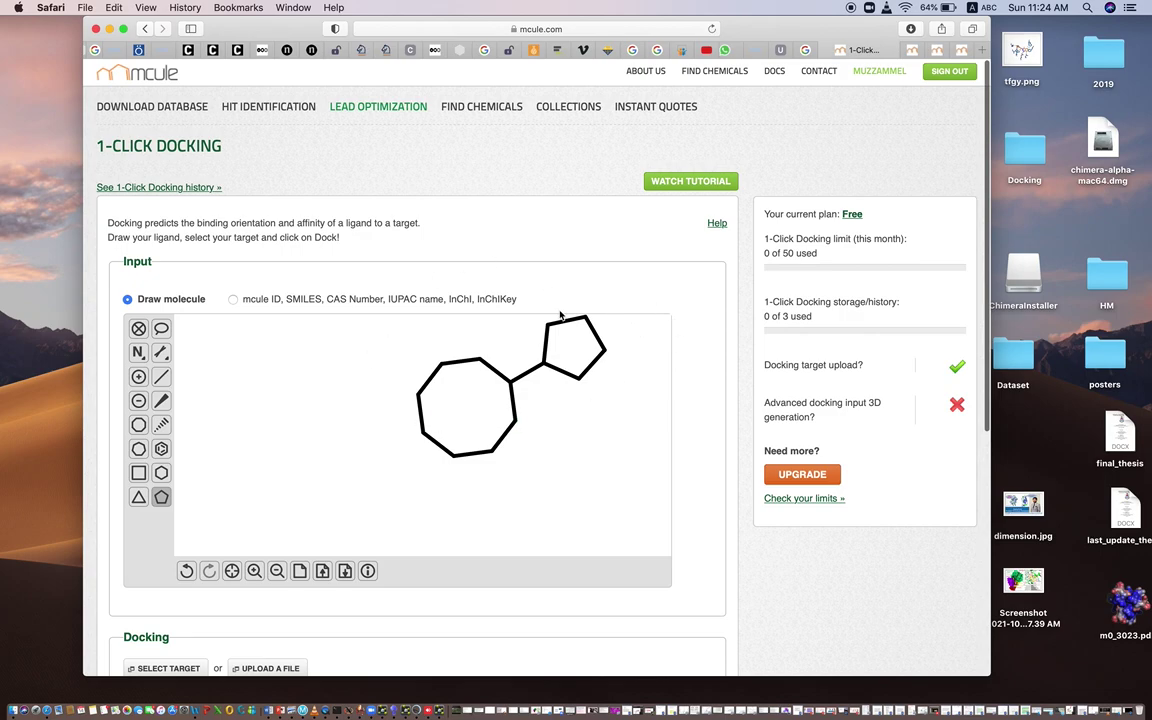
# Step: Check the target options, and show the ligand input by mcule ID, SMILES or name before returning to Draw molecule
pyautogui.scroll(-4, 620, 528)
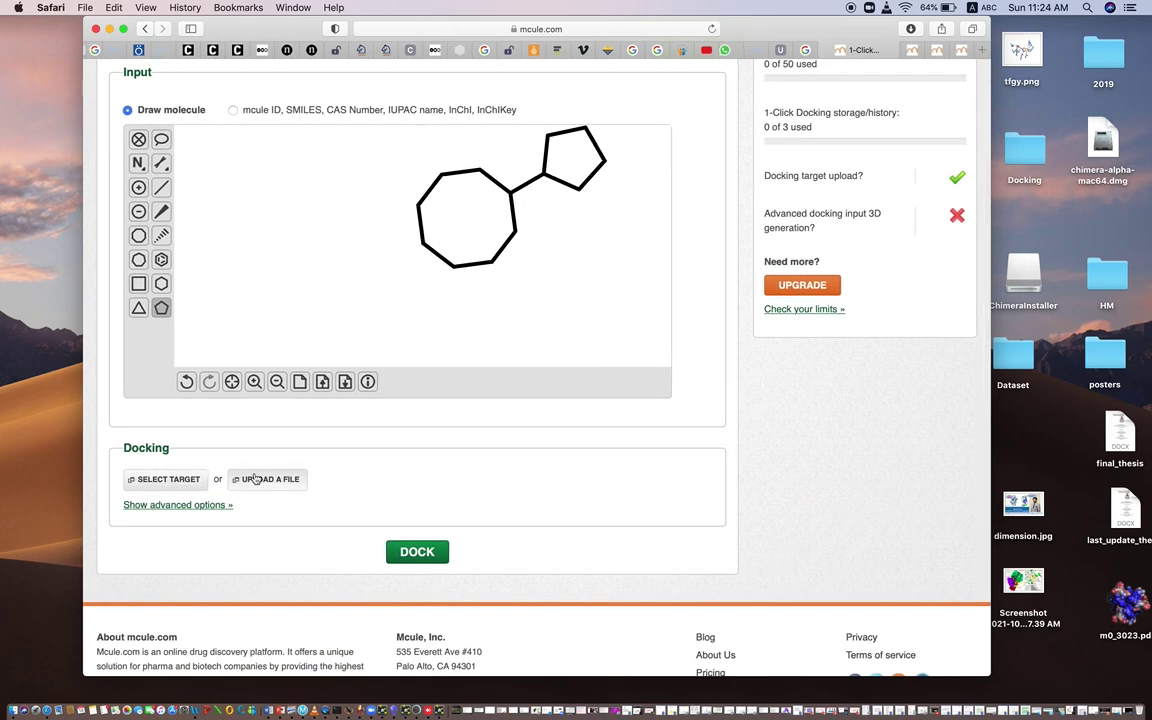
pyautogui.scroll(3, 490, 482)
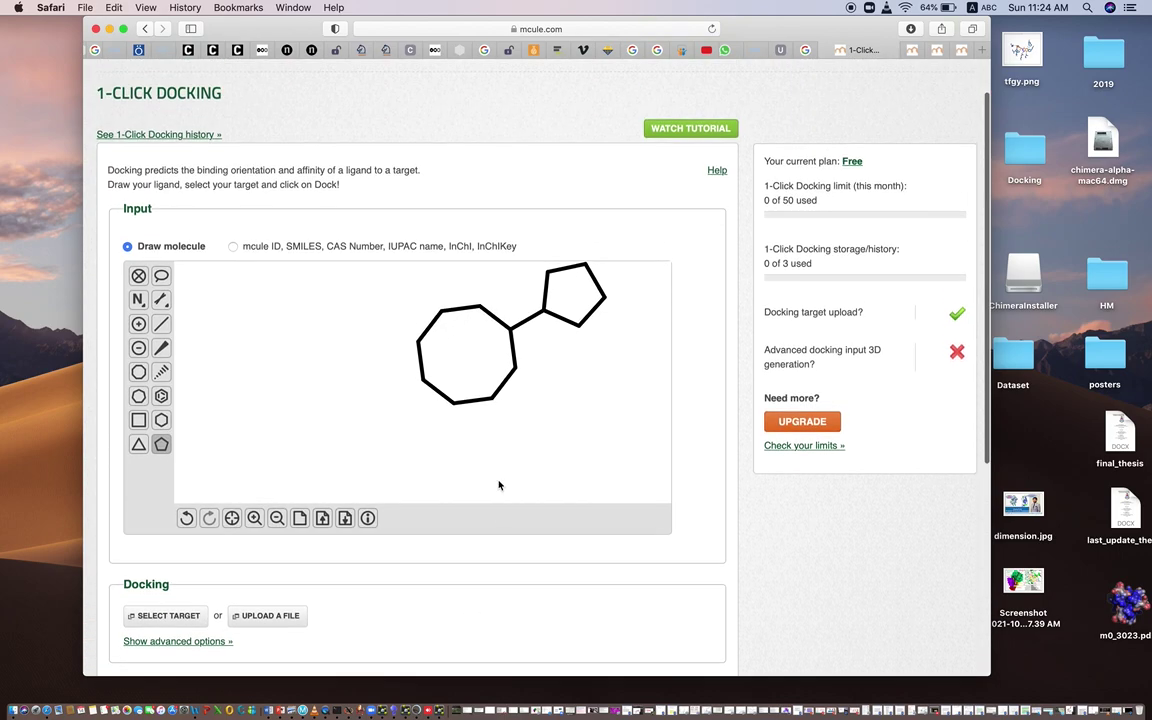
pyautogui.scroll(-2, 393, 590)
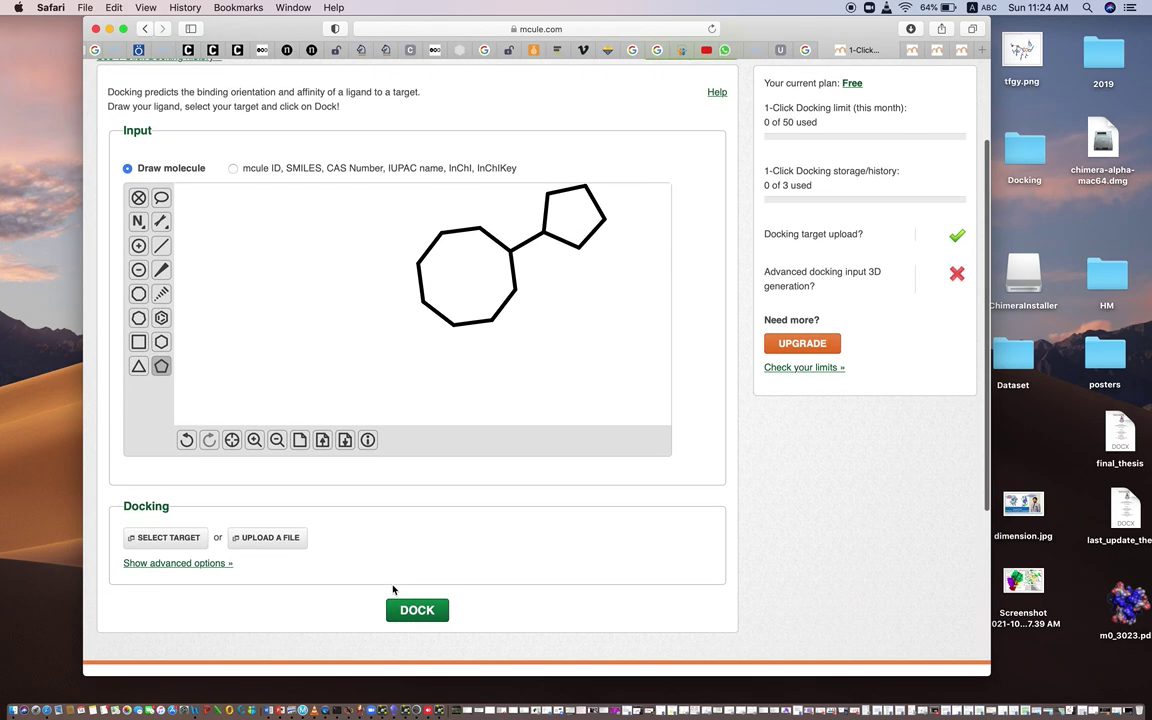
pyautogui.click(232, 169)
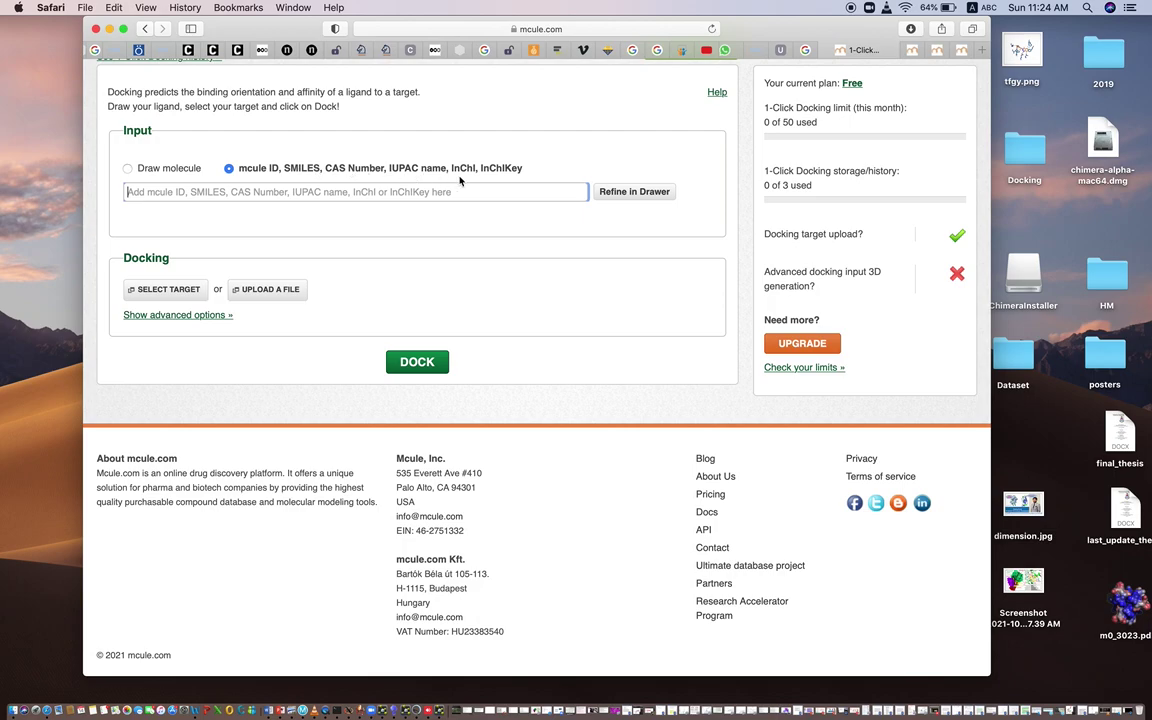
pyautogui.scroll(3, 575, 230)
pyautogui.scroll(1, 575, 235)
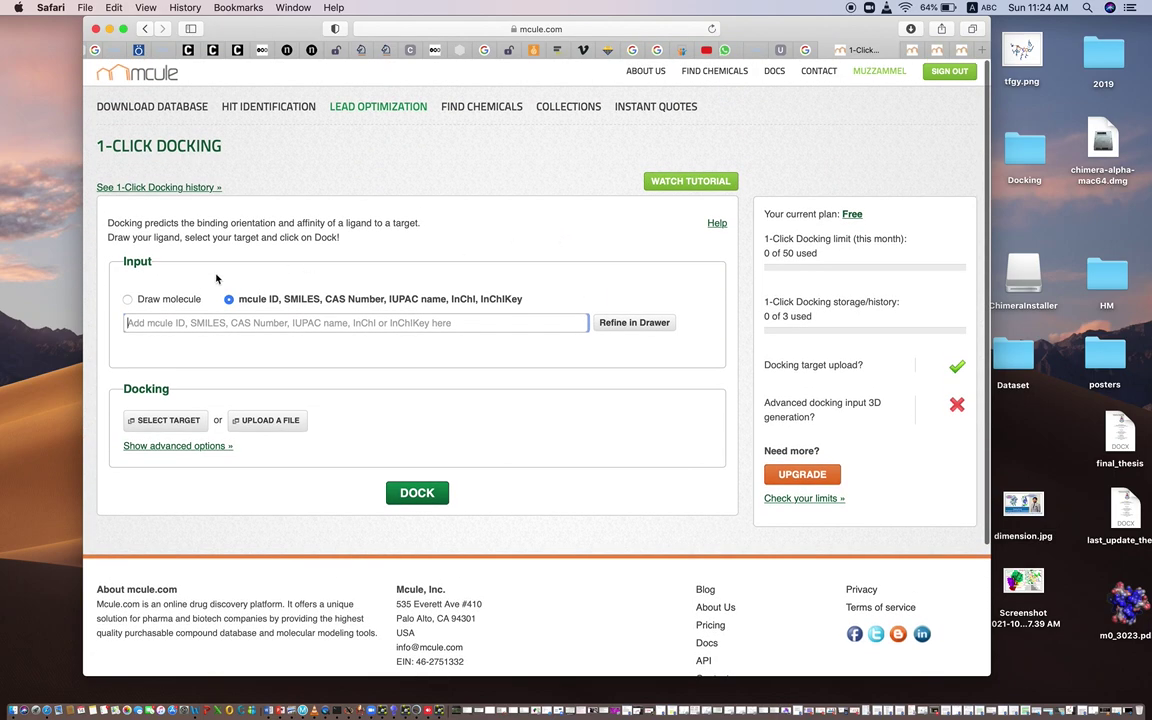
pyautogui.click(128, 301)
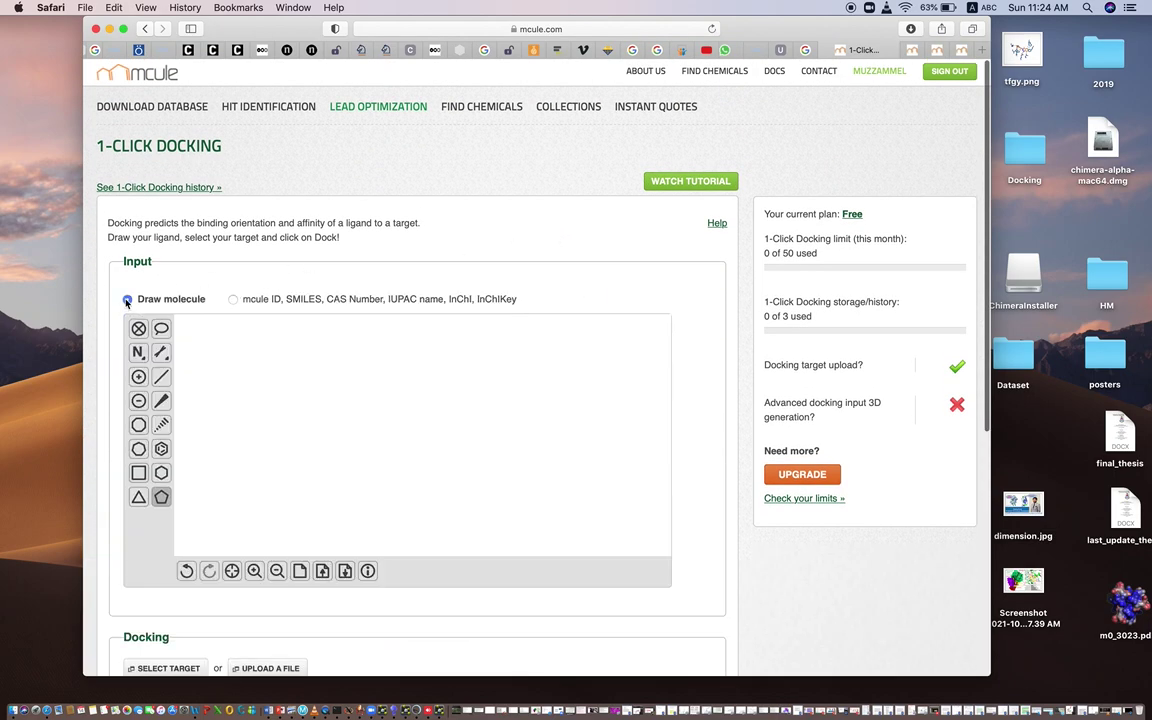
# Step: Review the docking target choices on the 1-Click Docking page and the tools offered under Lead Optimization
pyautogui.scroll(-5, 248, 292)
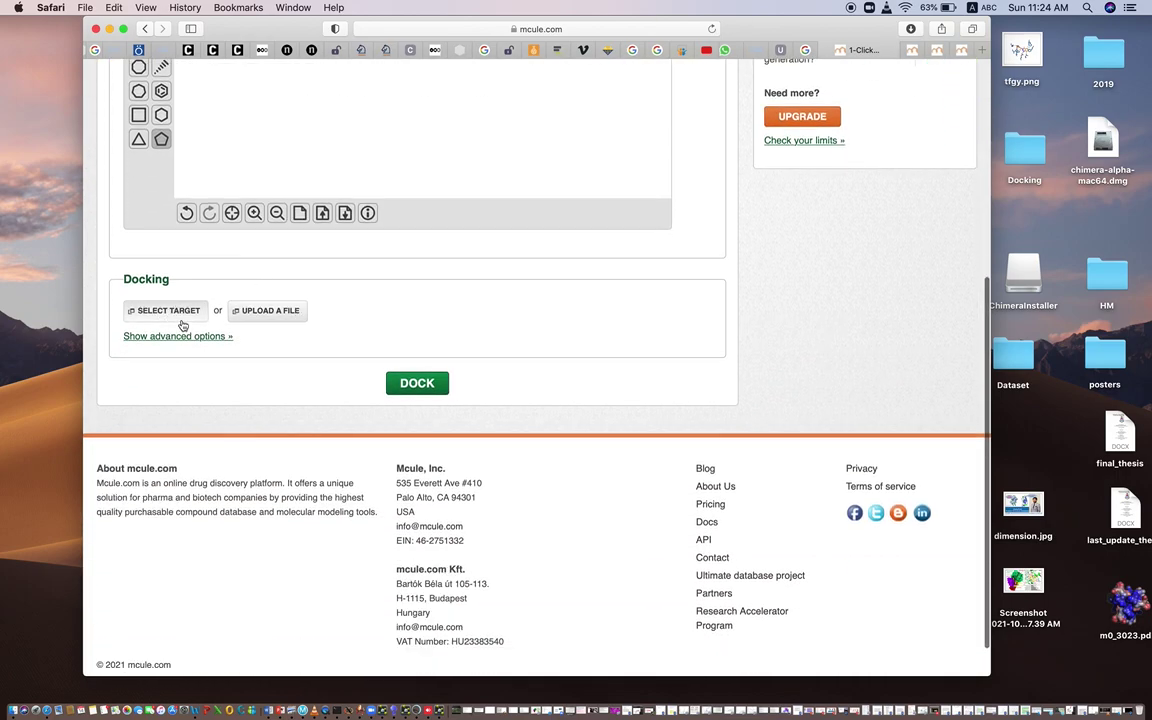
pyautogui.scroll(5, 388, 298)
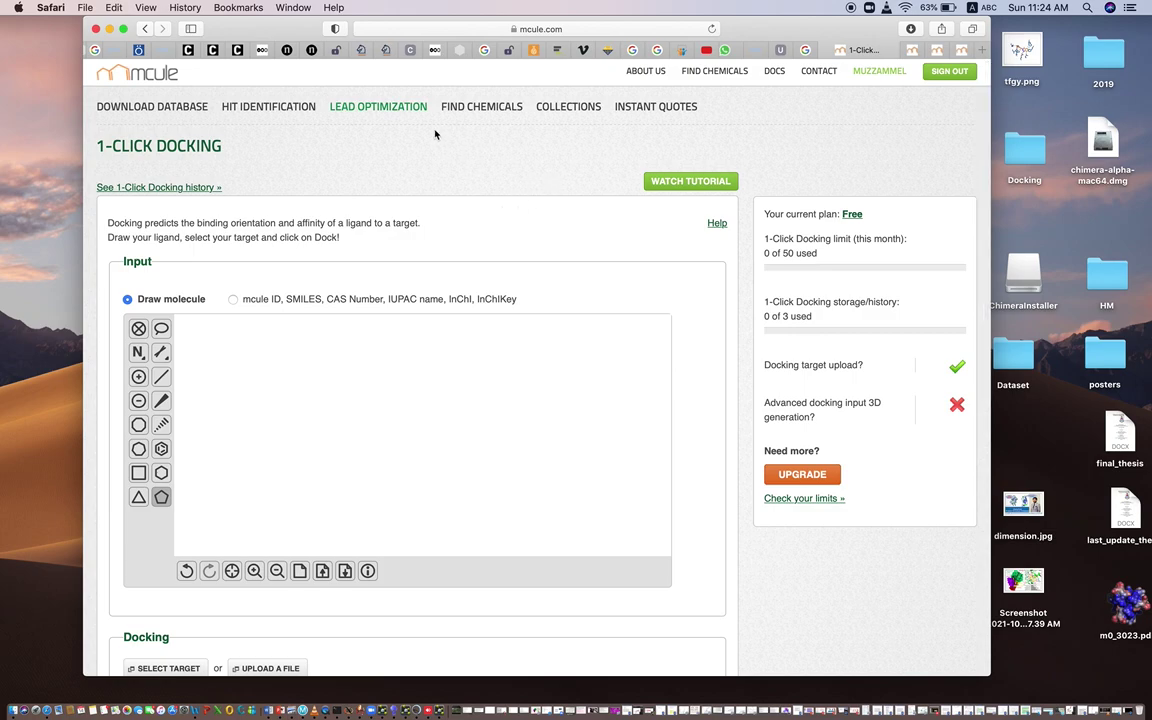
pyautogui.scroll(-2, 438, 134)
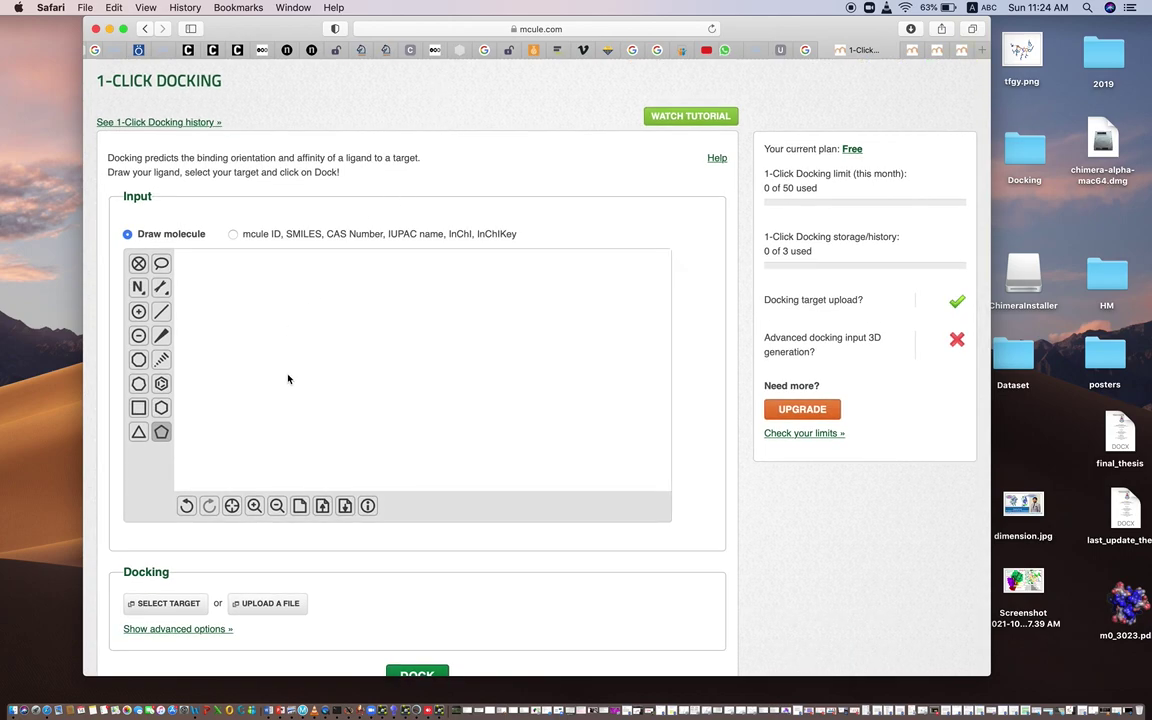
pyautogui.scroll(2, 380, 200)
pyautogui.moveTo(334, 104)
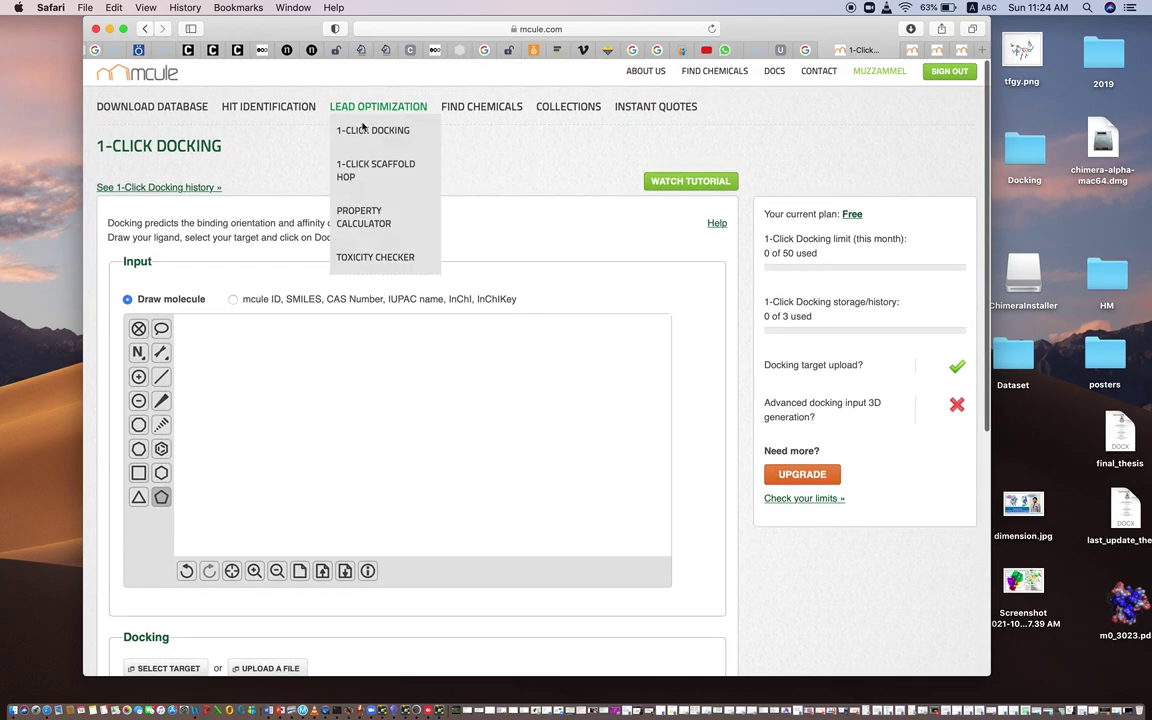
pyautogui.moveTo(268, 106)
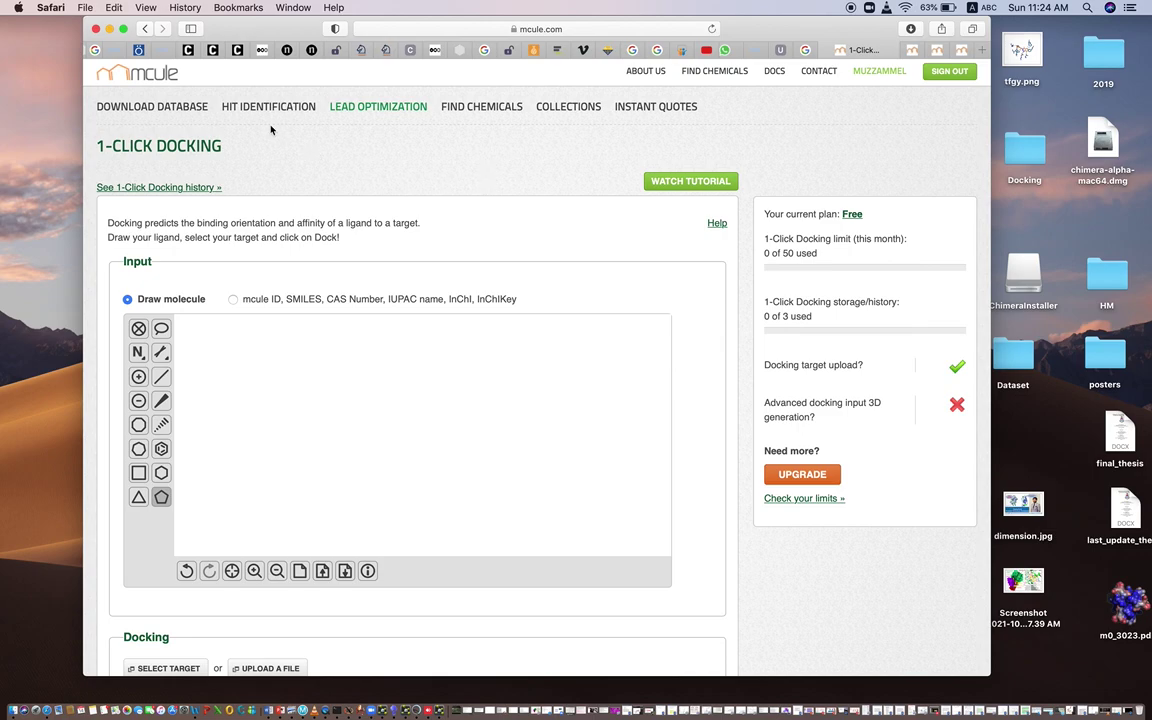
pyautogui.click(917, 46)
pyautogui.click(936, 49)
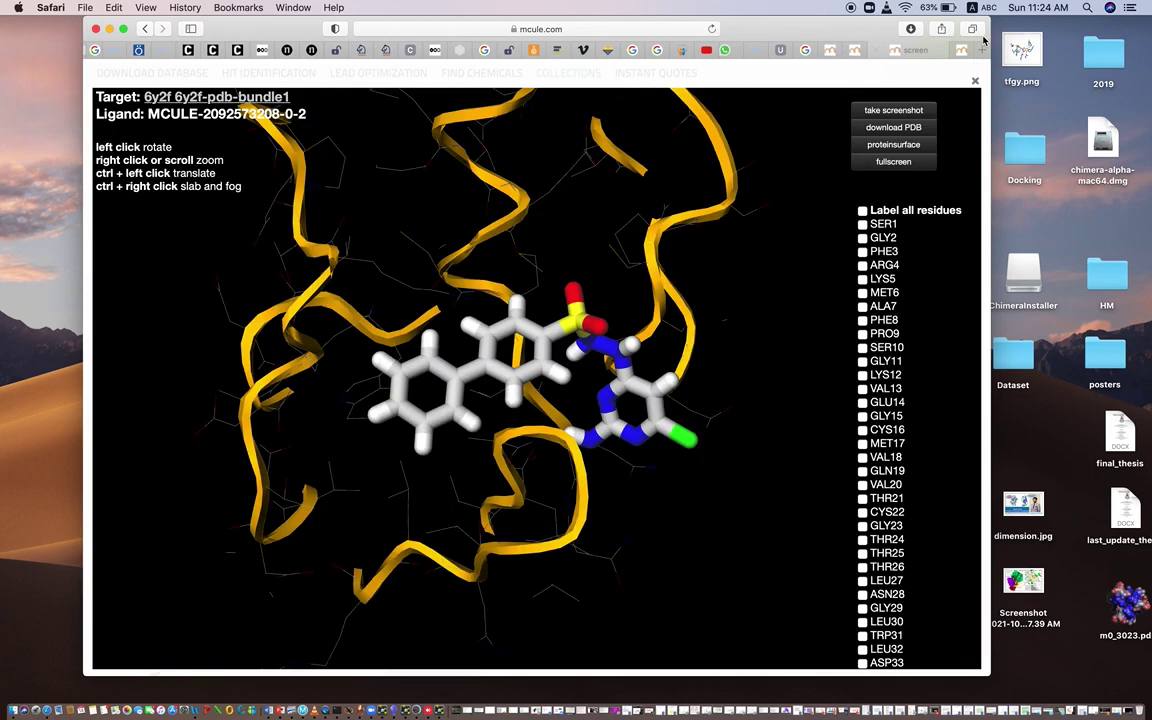
pyautogui.click(960, 49)
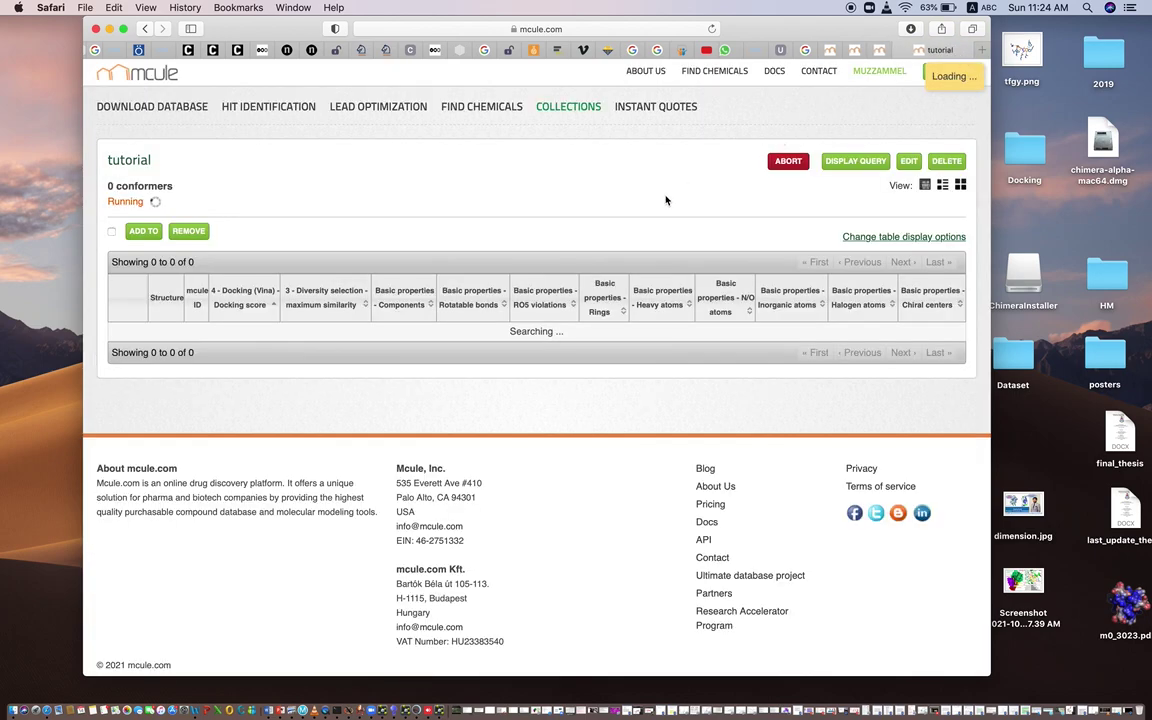
pyautogui.click(879, 52)
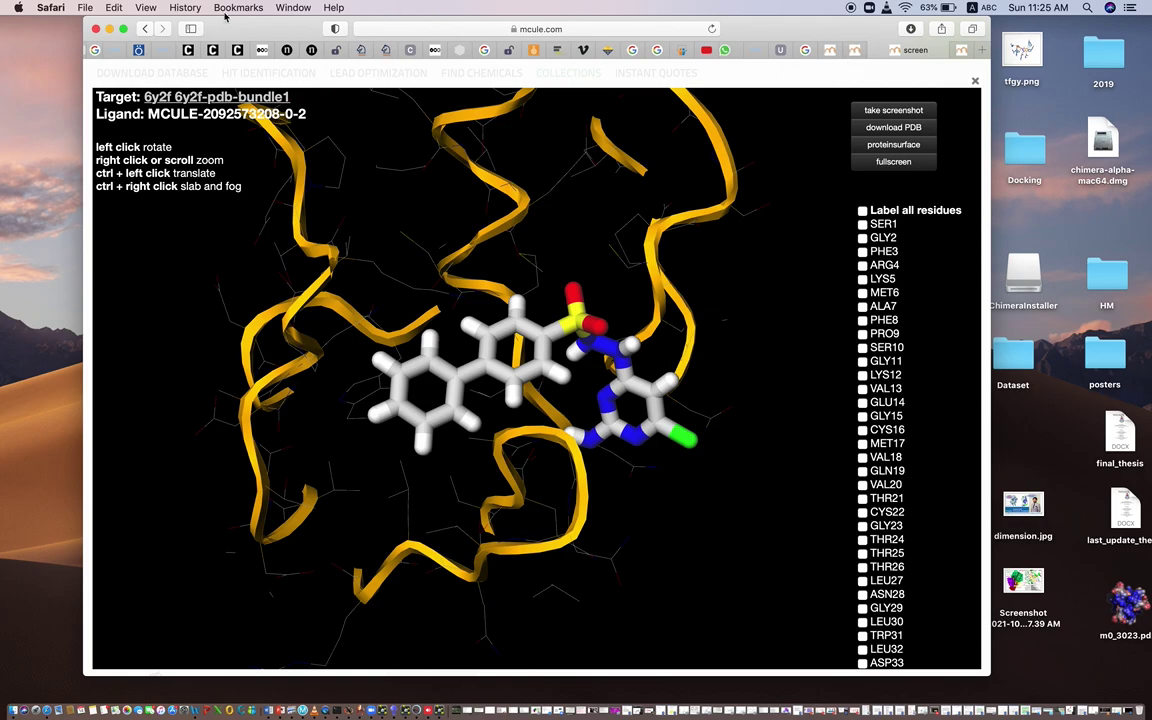
# Step: Return to the dashboard, open the recent collection "Structure-based virtual screen" and look over its top-ranked docking results
pyautogui.click(147, 29)
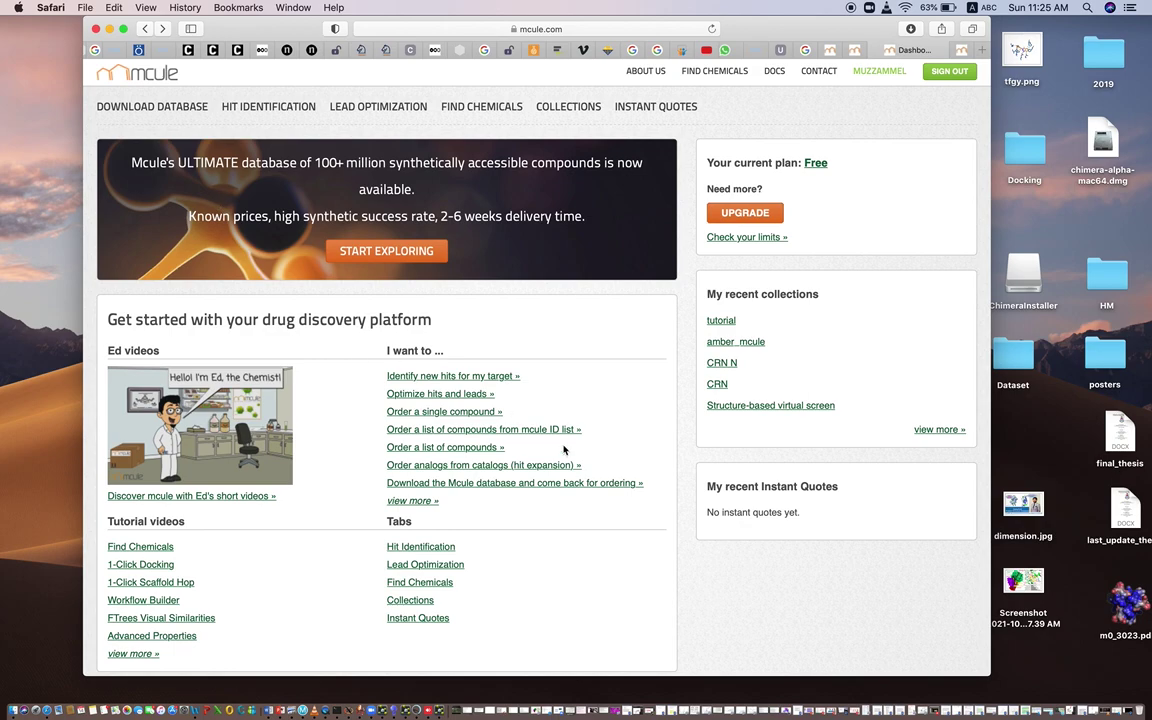
pyautogui.click(765, 406)
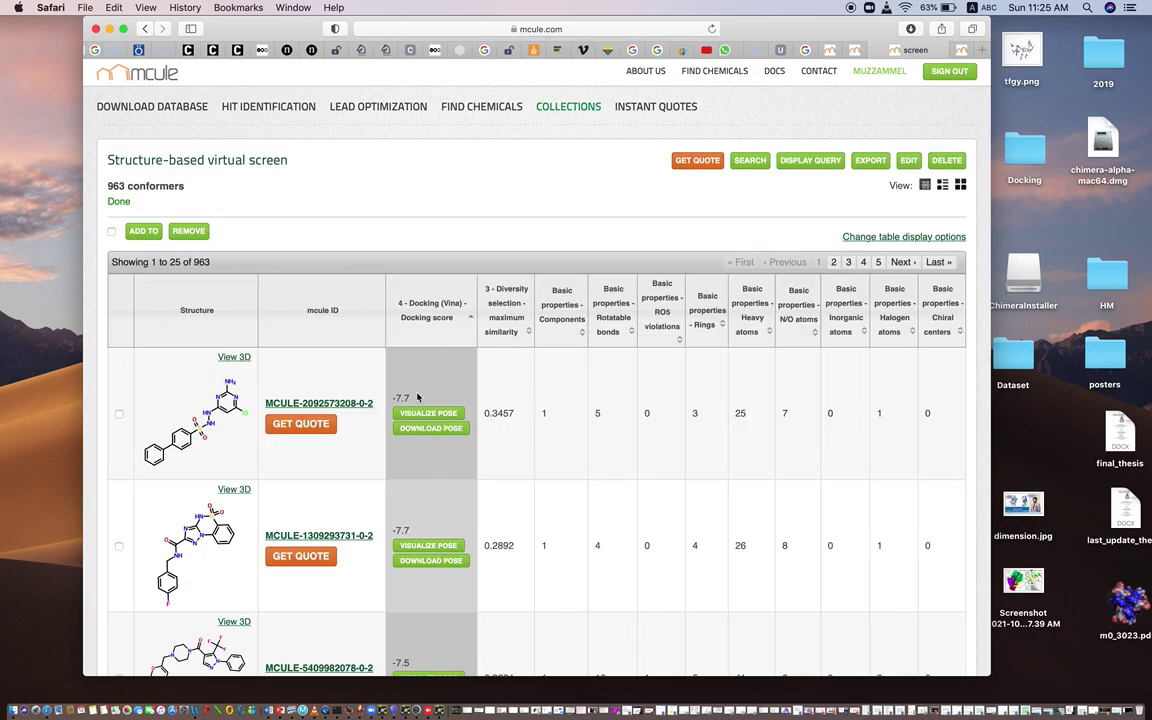
pyautogui.scroll(-1, 675, 438)
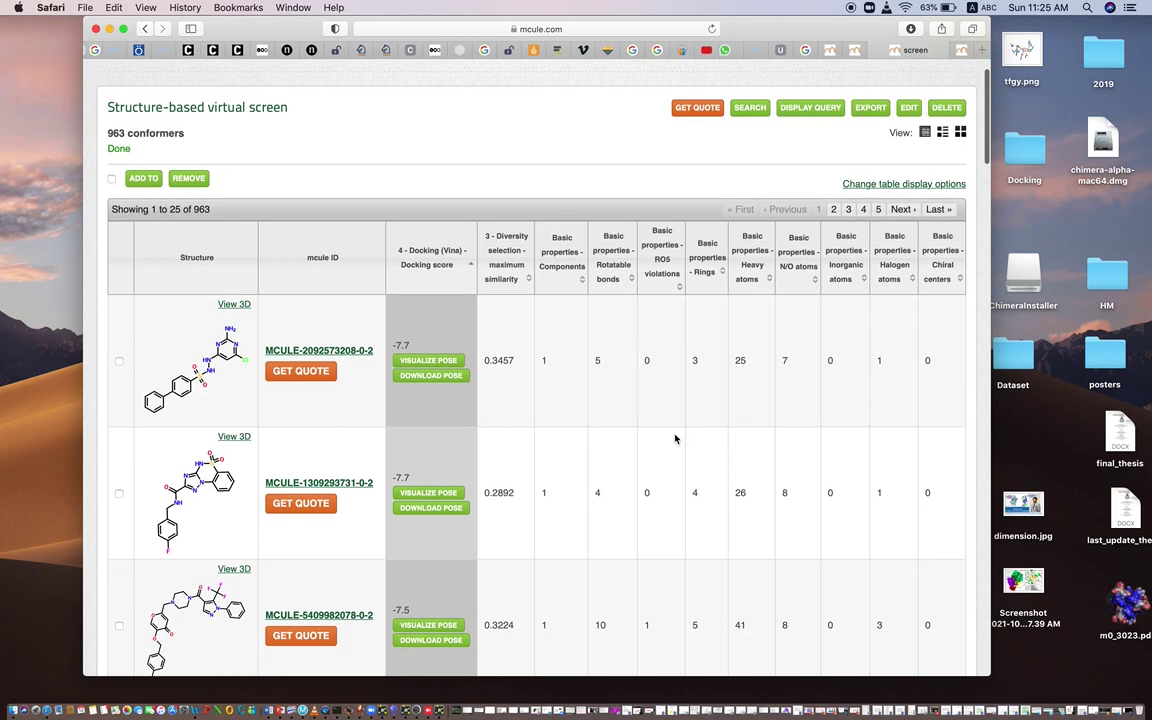
pyautogui.scroll(-1, 585, 437)
pyautogui.scroll(2, 585, 437)
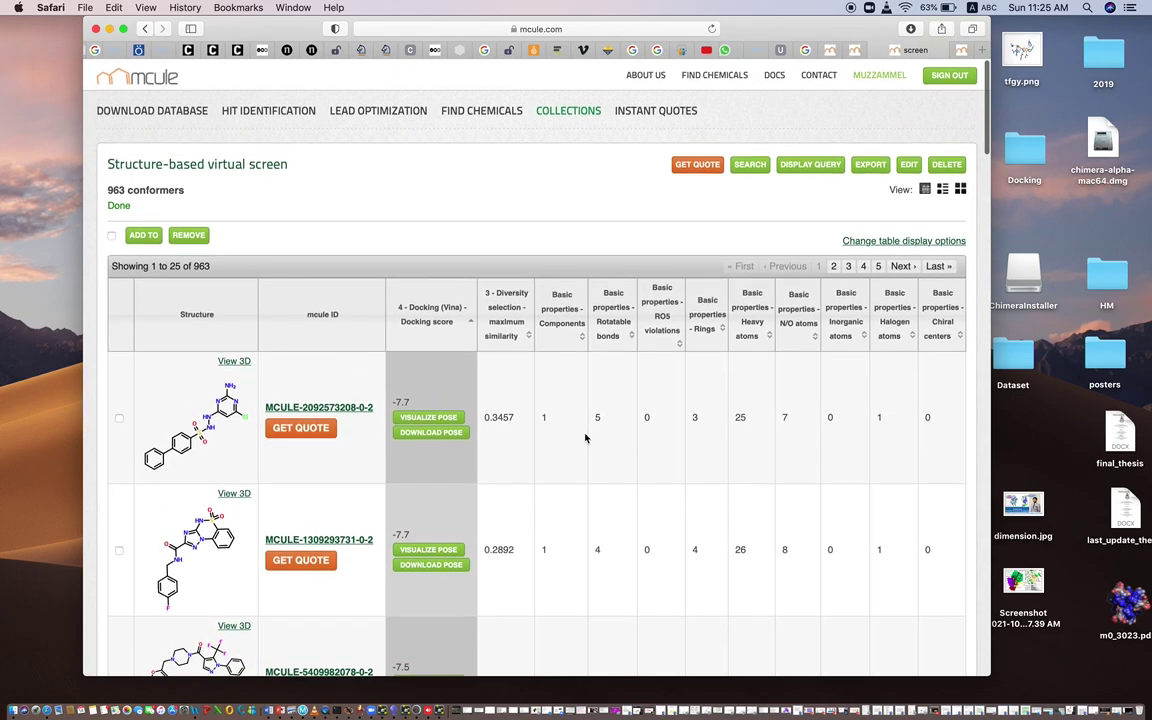